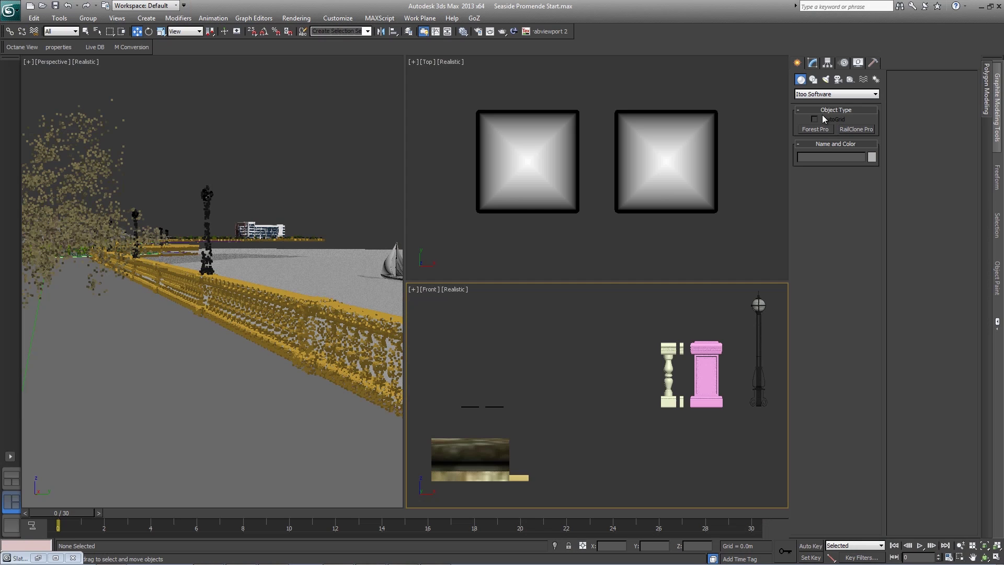
Create RailClone002 in the Perspective view and open its Style Editor from the Modify panel.
click(850, 130)
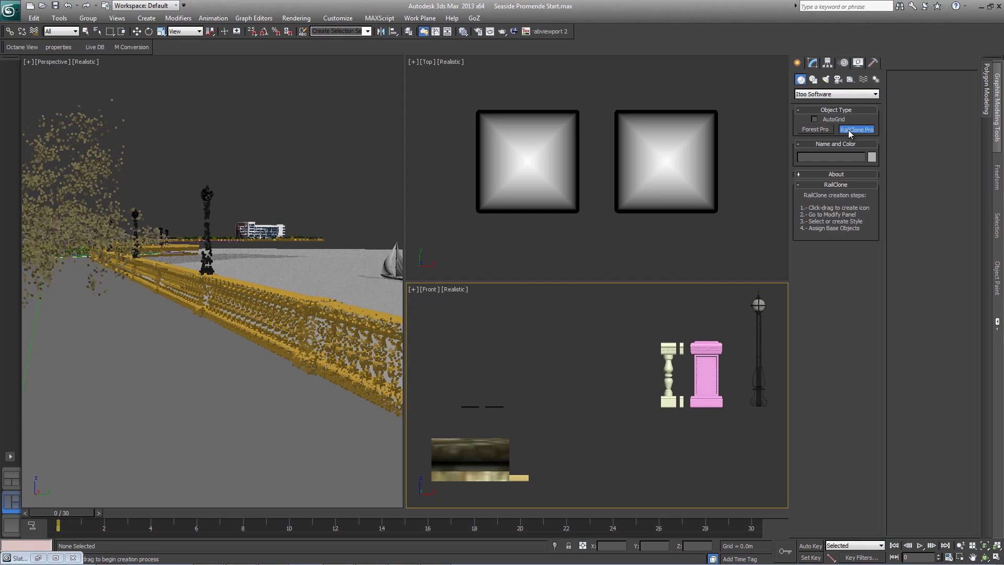
drag(179, 375, 204, 396)
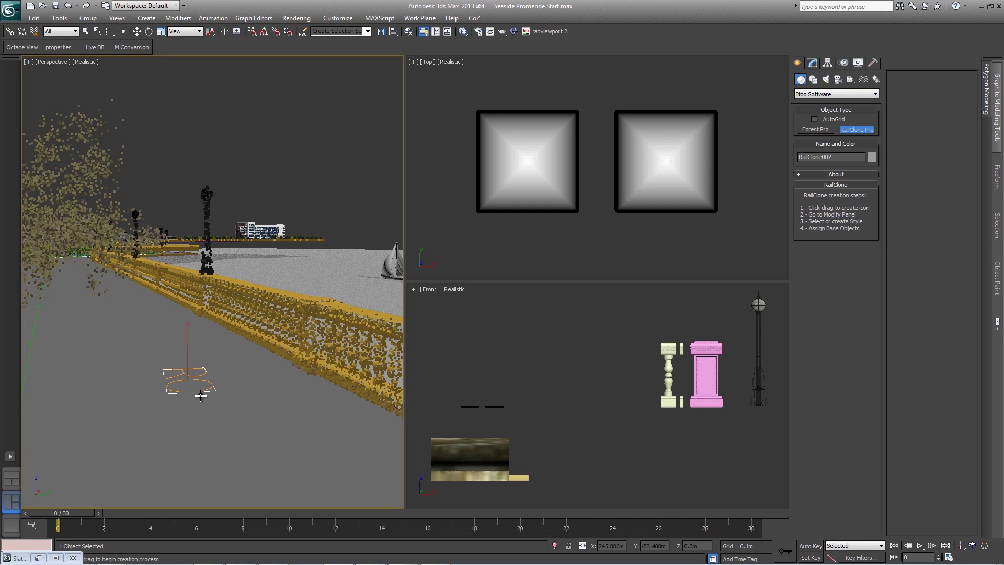
click(812, 63)
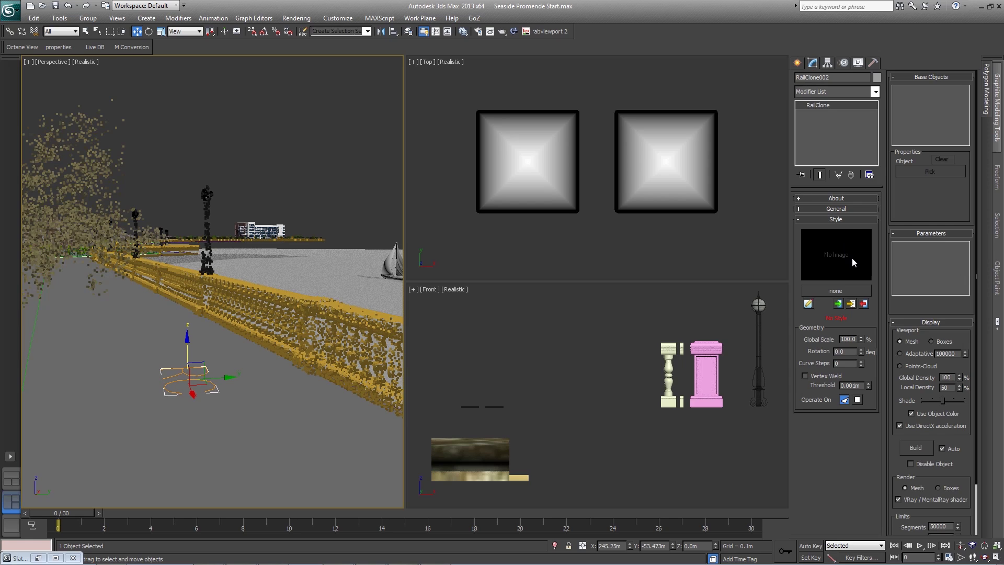
click(808, 304)
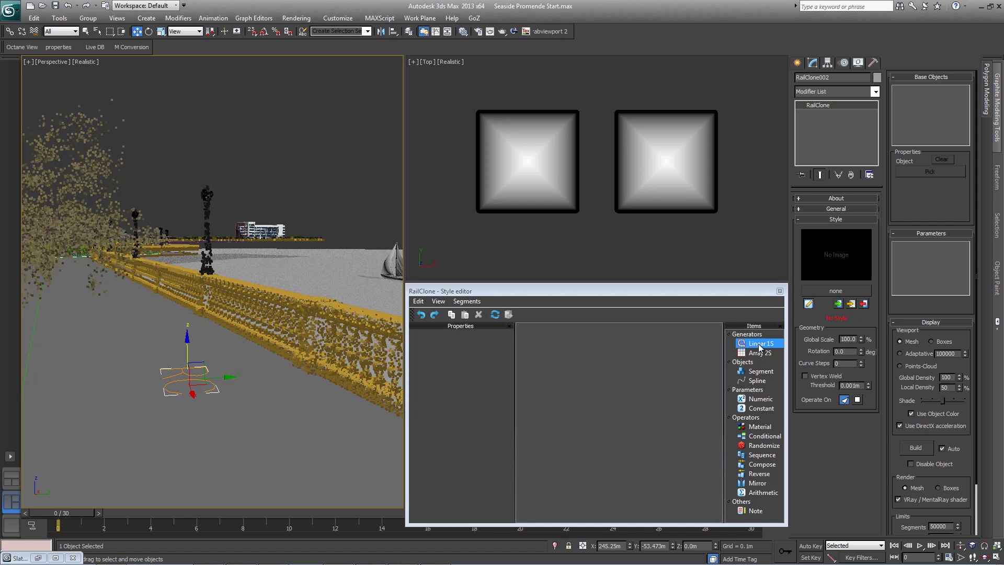
Add an Array 2S generator and a Spline node to the style graph.
click(769, 356)
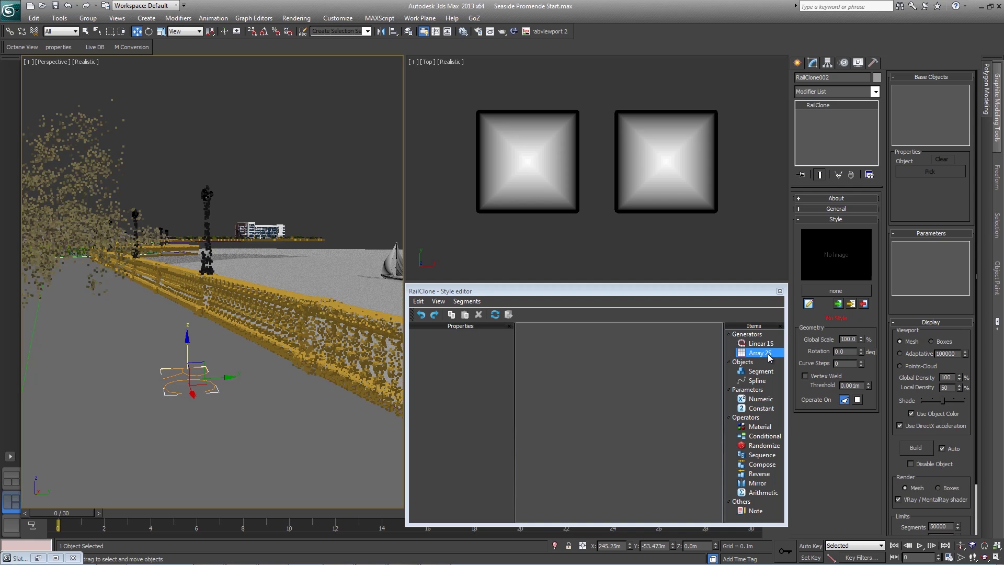
drag(768, 356, 648, 354)
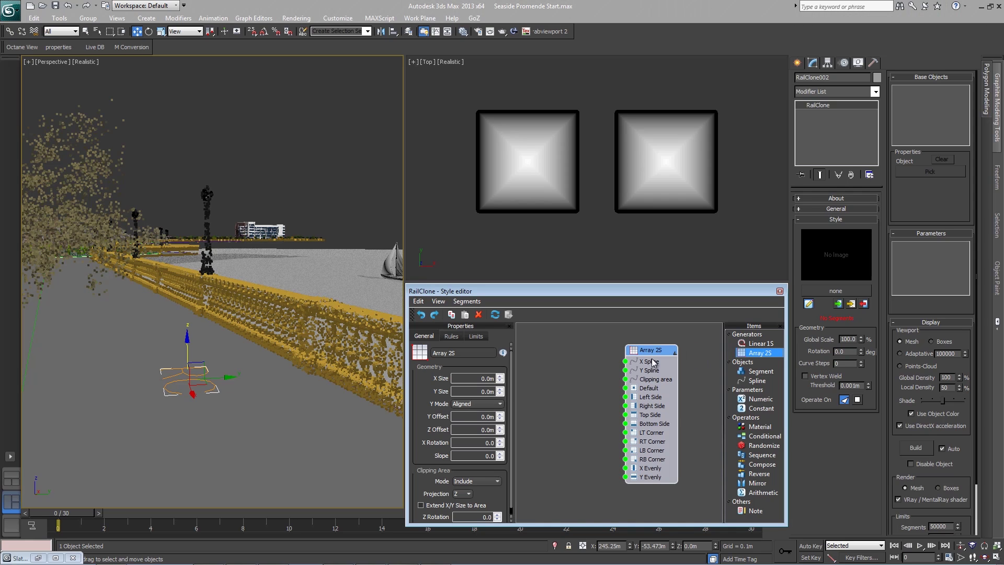
click(675, 370)
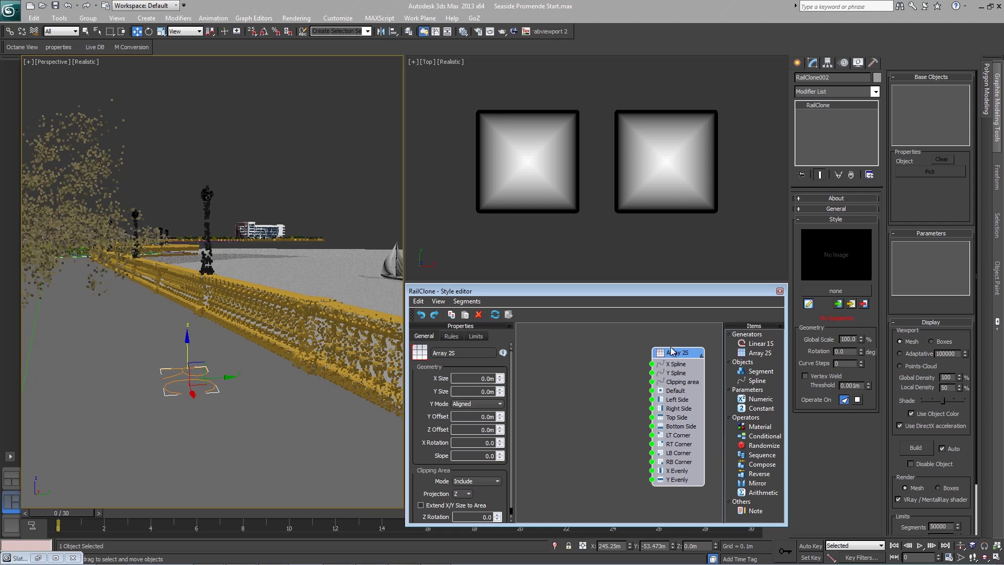
drag(680, 362, 680, 360)
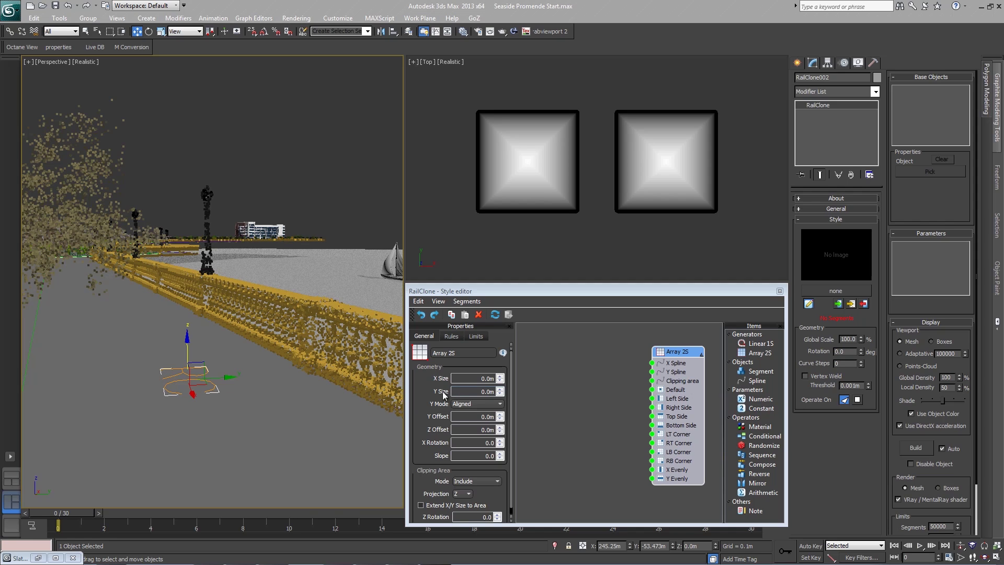
drag(756, 381, 580, 366)
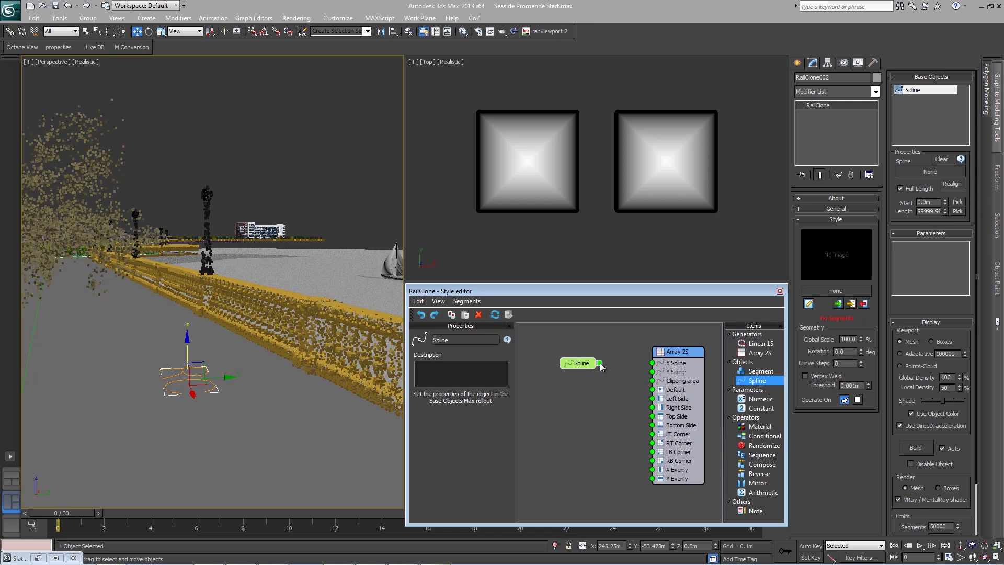
Wire the Spline node to X Spline and use the baseline spline as its path.
drag(600, 363, 651, 363)
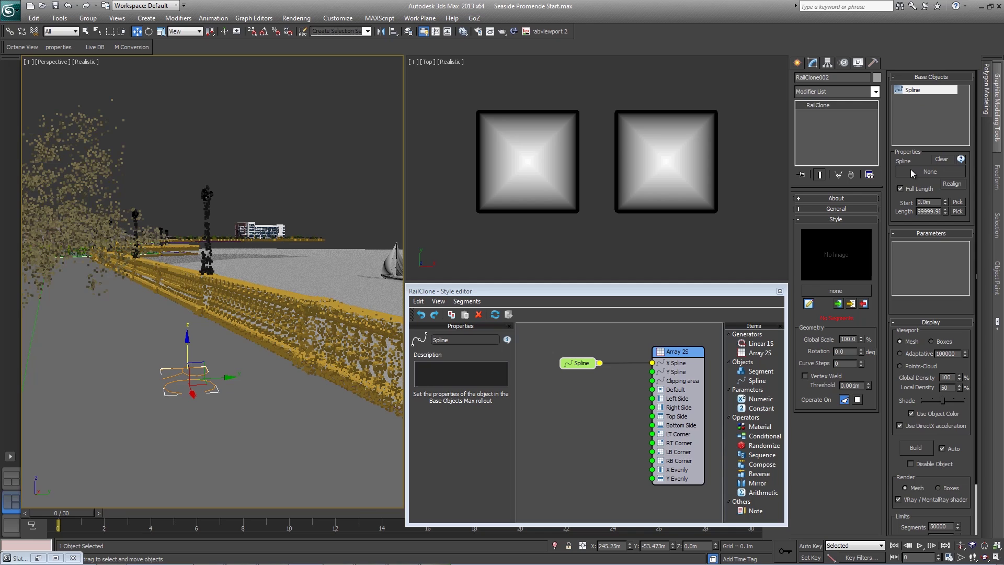
click(923, 173)
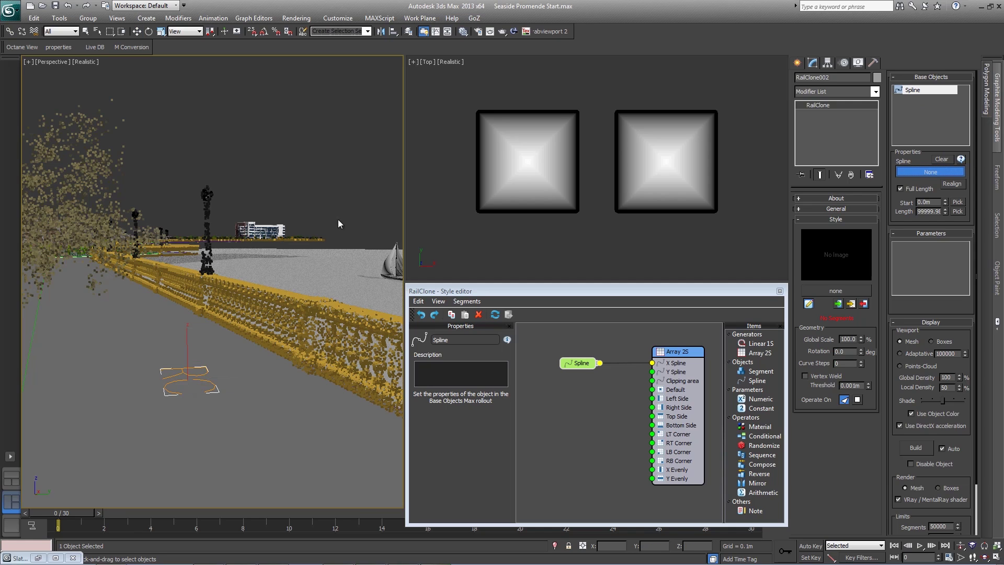
click(310, 365)
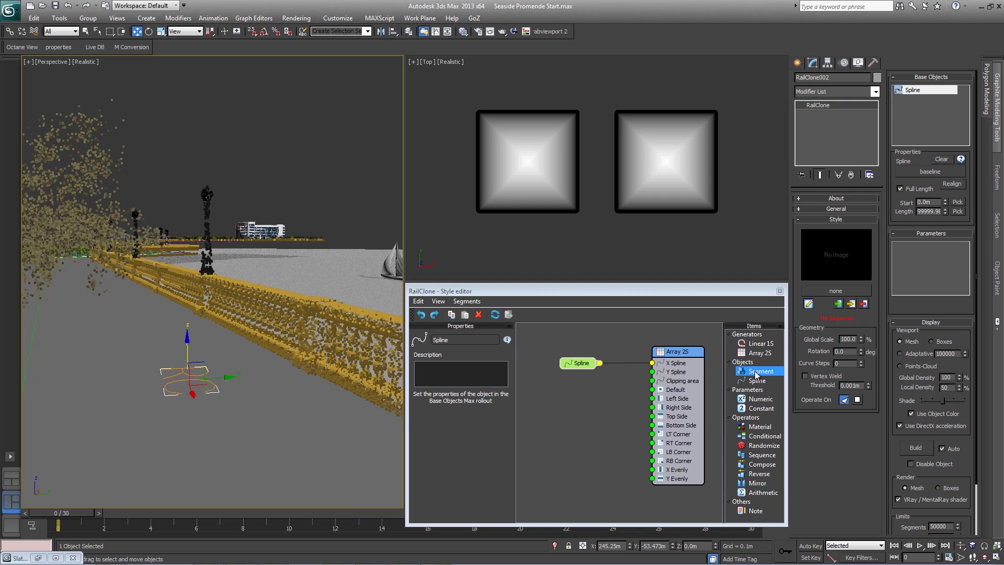
Add a Segment node to the Default input, using the left floor1 tile.
mouse_move(758, 371)
mouse_down()
mouse_move(581, 397)
mouse_move(652, 390)
mouse_up()
drag(588, 387, 590, 392)
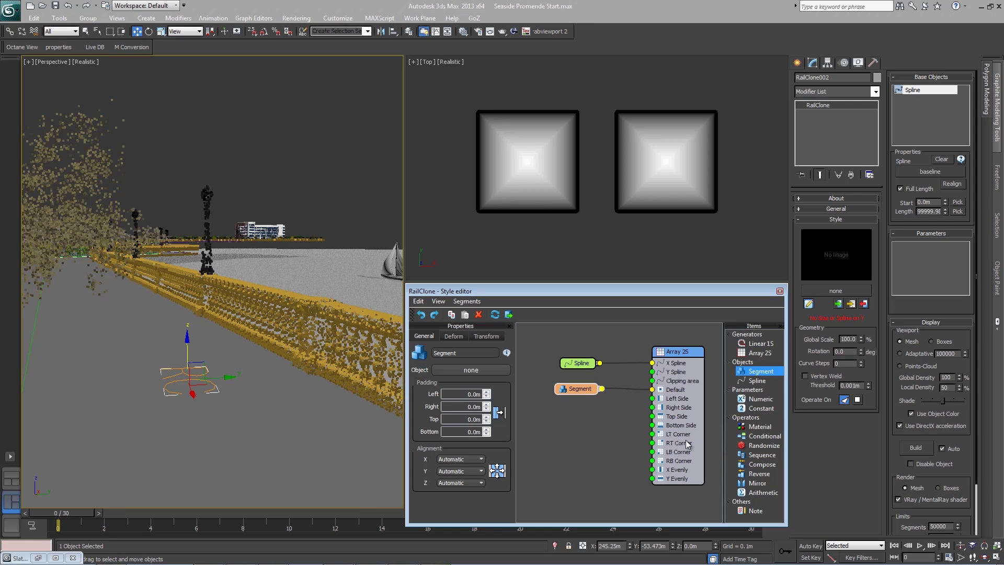
drag(581, 393, 582, 392)
click(471, 370)
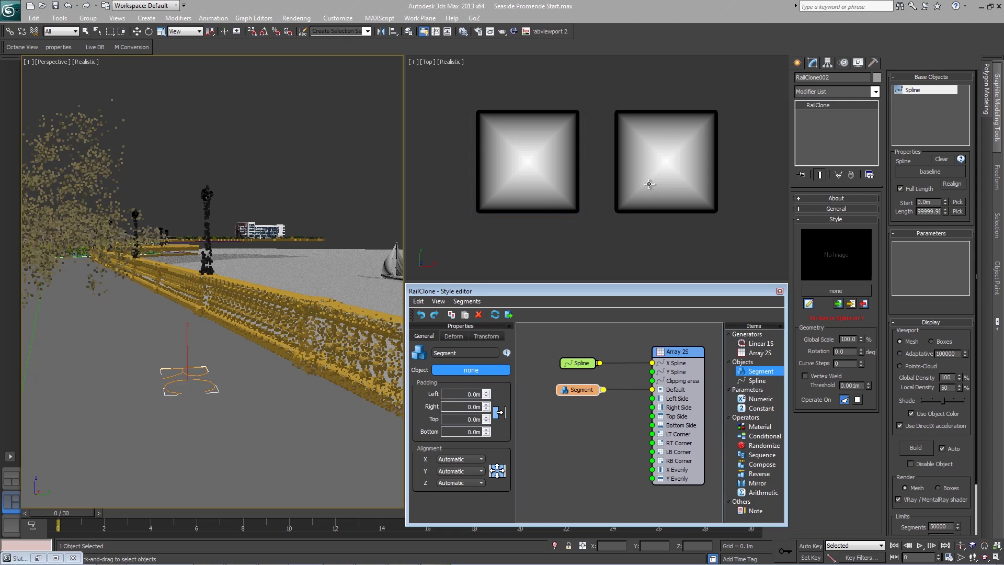
click(535, 179)
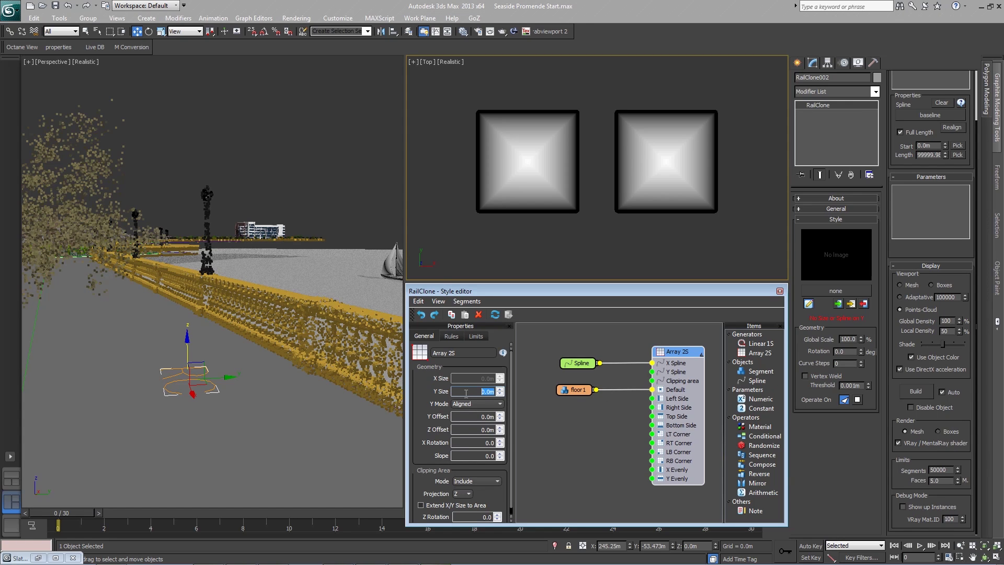
Adjust the Array 2S Y Size through 5 m and 3.9 m to a final 4.25 m.
drag(669, 353, 663, 353)
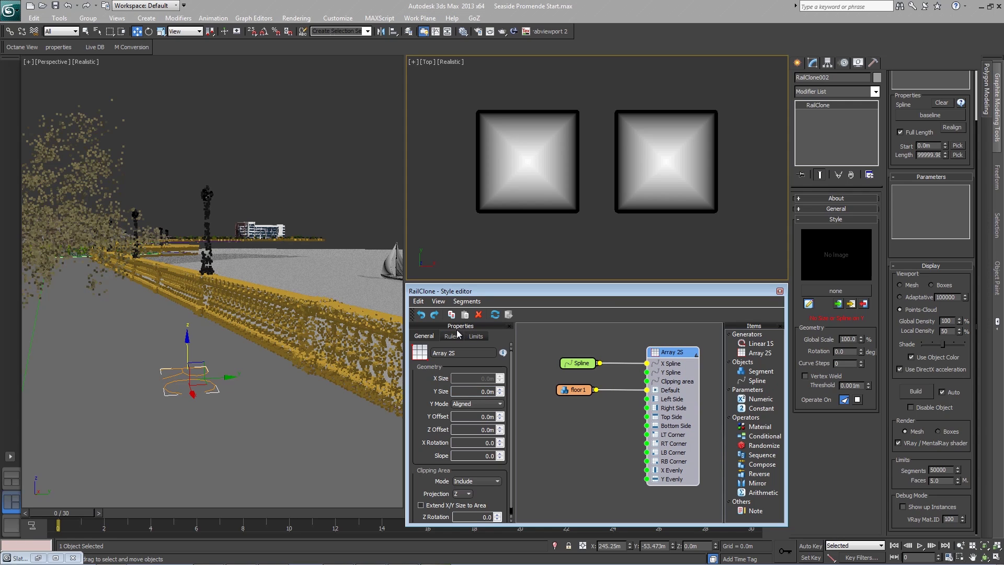
click(500, 389)
key(Return)
text(5)
key(Return)
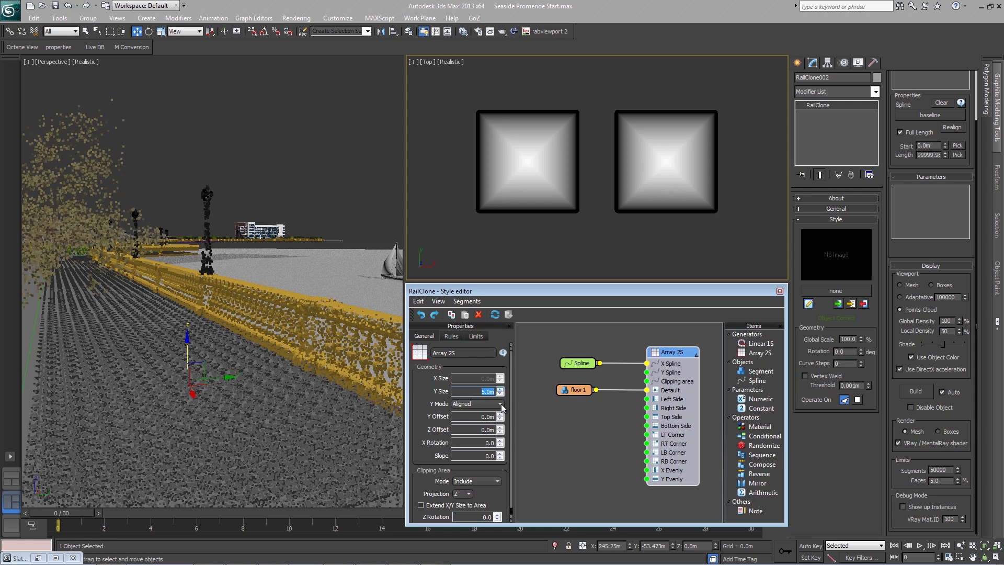
text(3.9)
key(Return)
drag(496, 393, 493, 401)
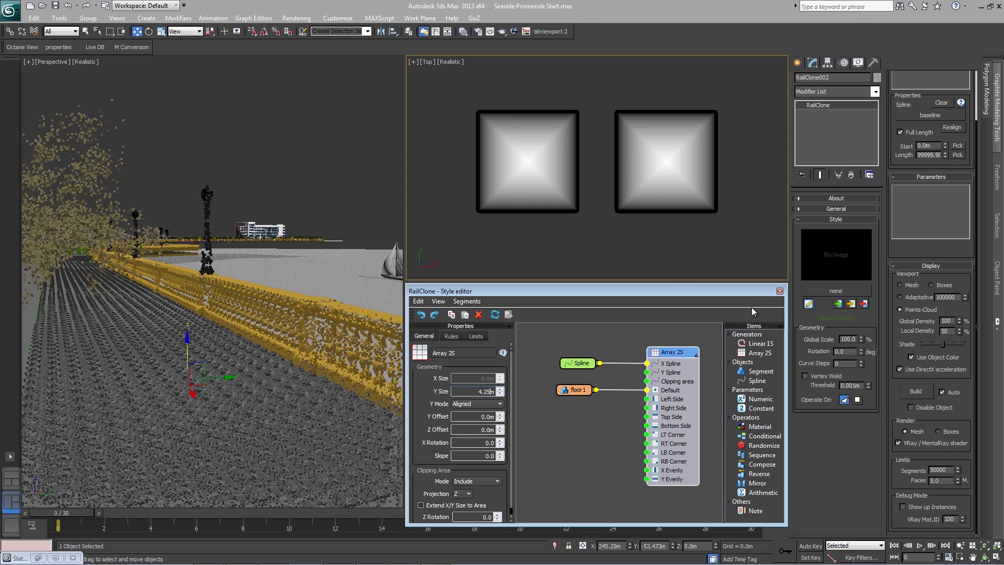
Turn off Full Length, set Start about 40.8 m and Length 20 m, and display as Mesh.
scroll(917, 254, up, 3)
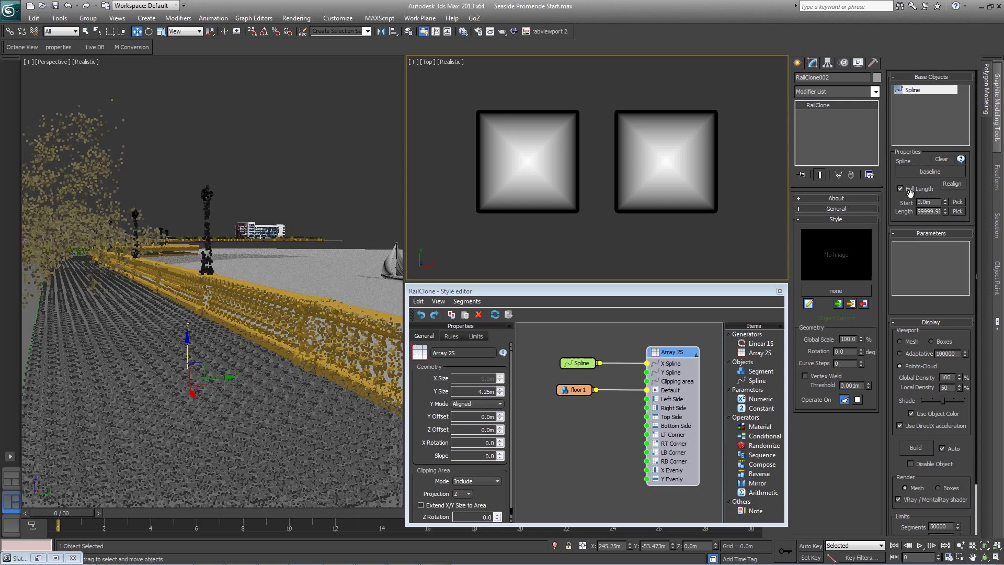
click(924, 202)
text(40)
key(Return)
key(Tab)
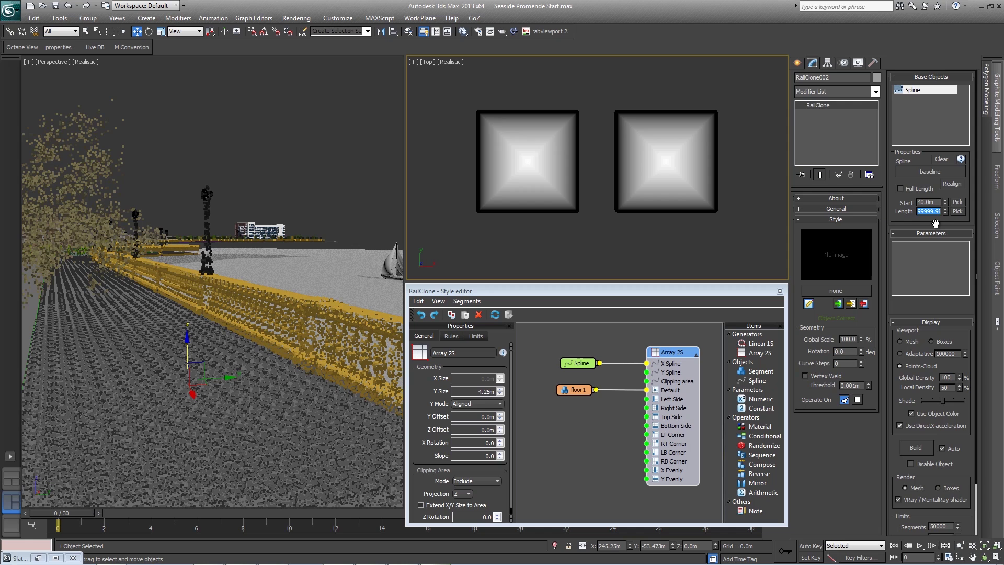
text(20)
key(Return)
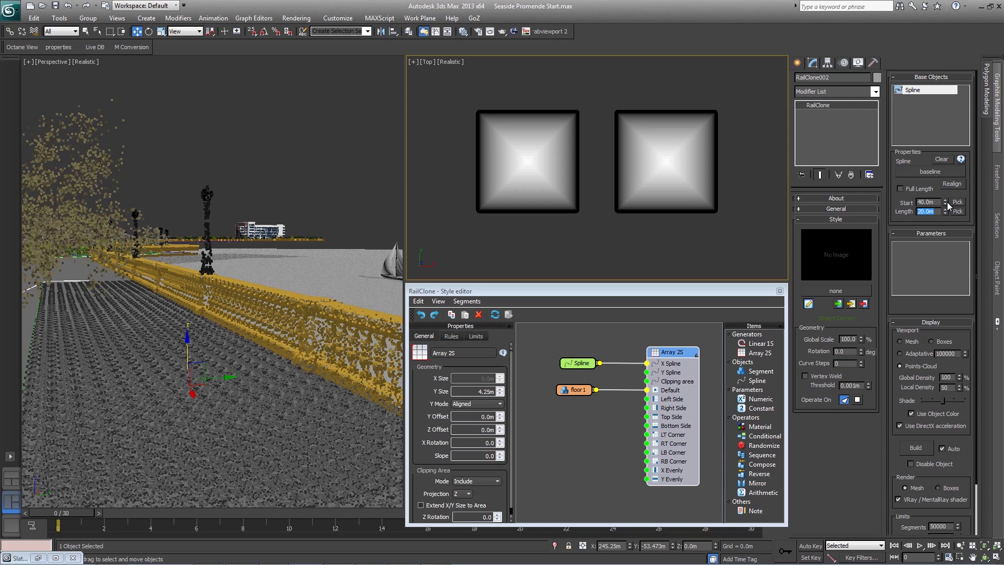
drag(945, 201, 938, 200)
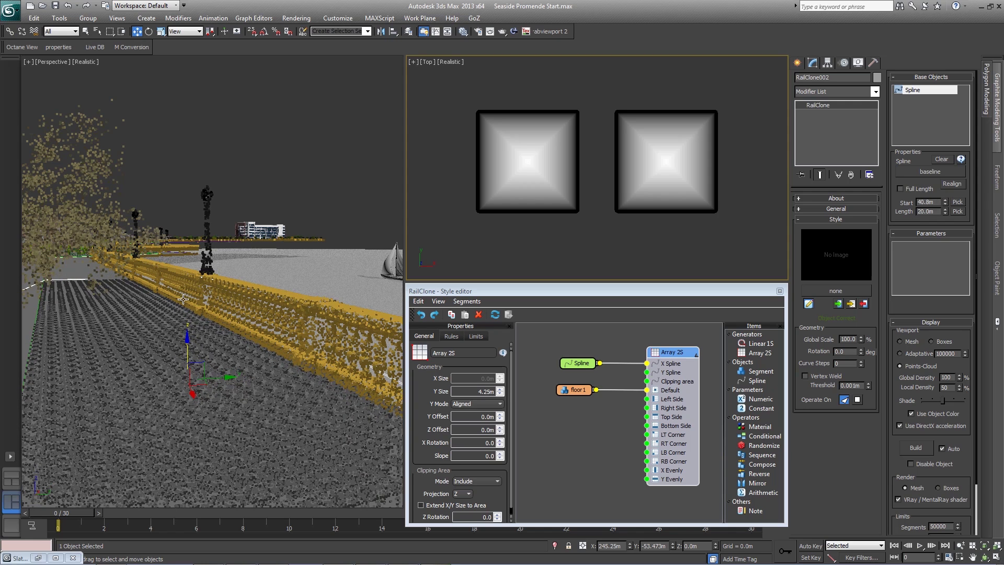
scroll(901, 267, down, 2)
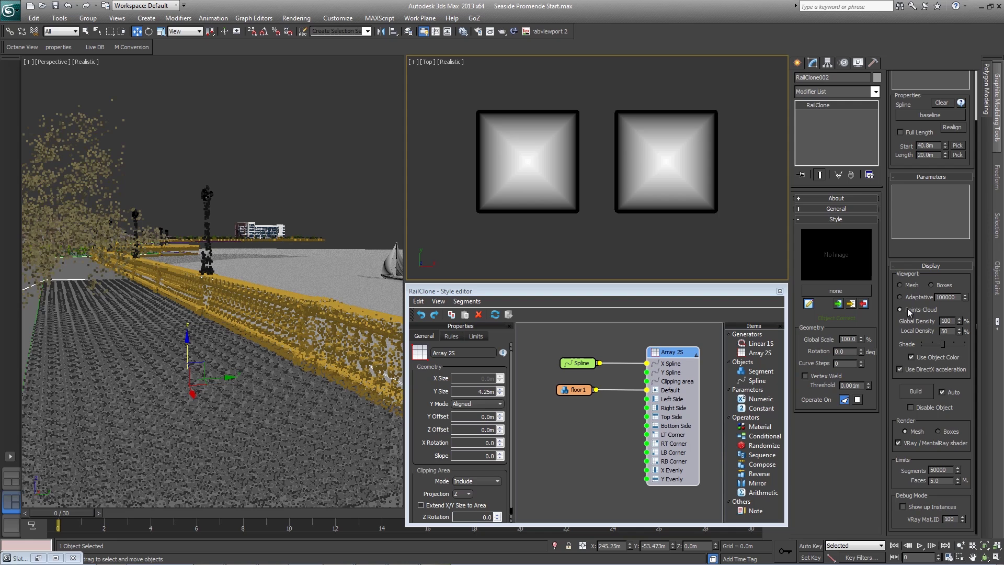
click(910, 285)
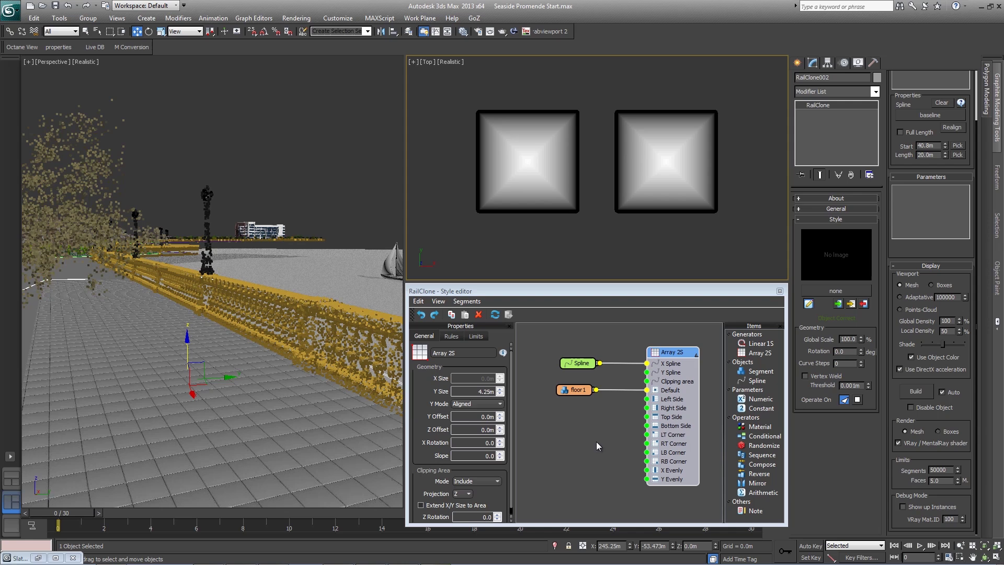
Enable Random Rotation in the floor1 segment's Transform settings.
click(566, 389)
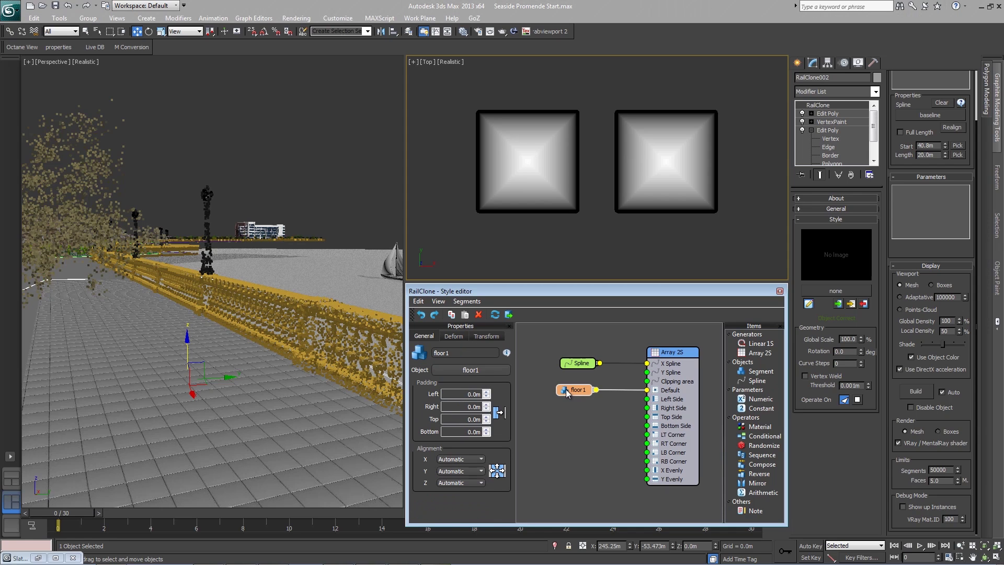
click(488, 337)
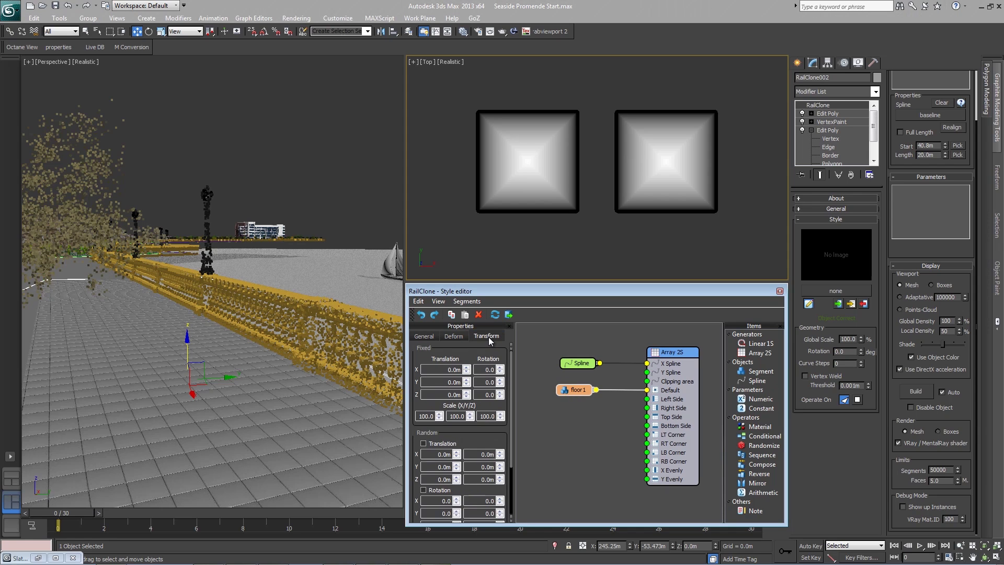
drag(510, 358, 517, 425)
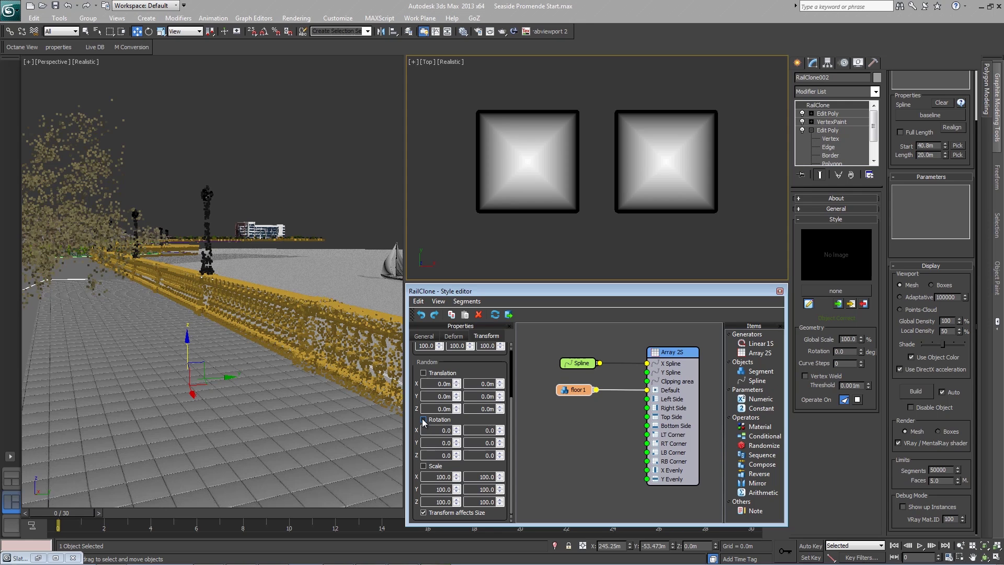
click(423, 419)
Set the random Z rotation range to -1 through 45 degrees.
double_click(440, 456)
text(-1)
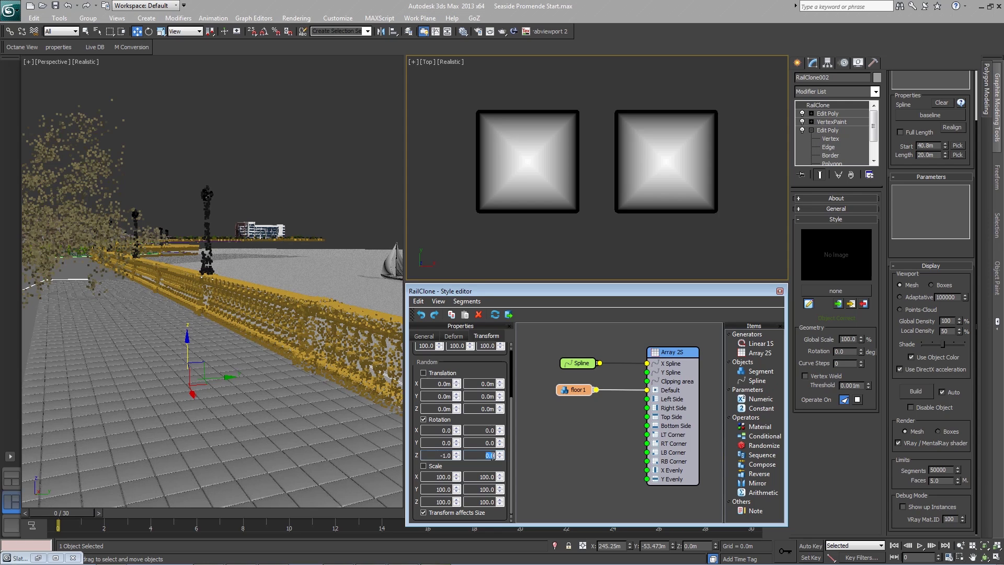
double_click(492, 455)
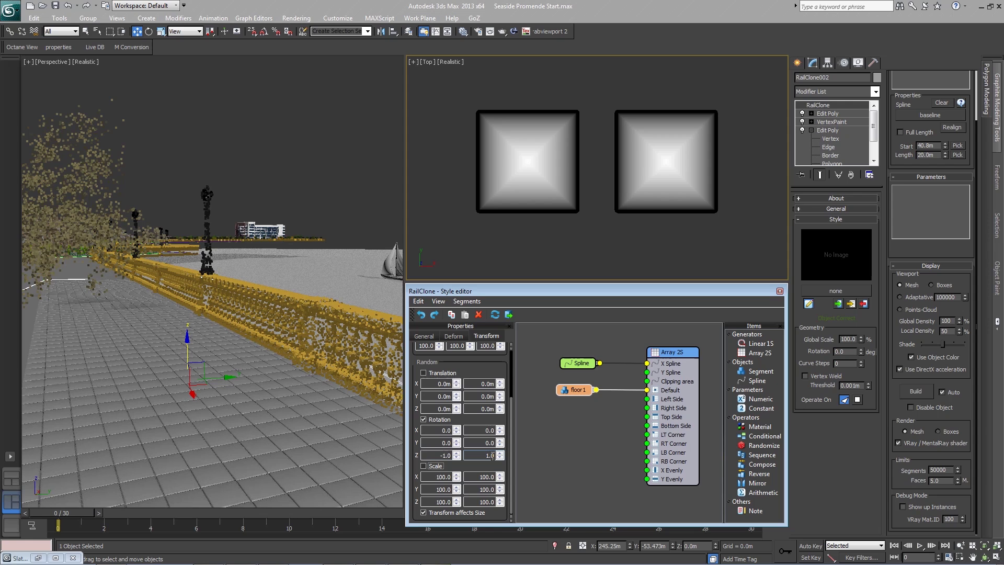
text(1)
key(Tab)
double_click(494, 455)
text(45)
key(Return)
right_click(472, 454)
click(347, 455)
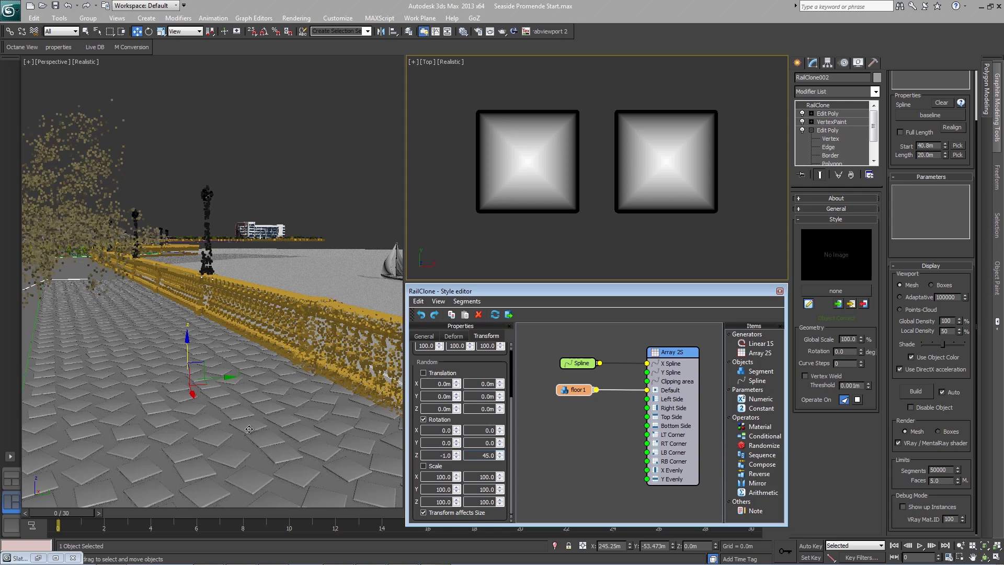
Untick Transform affects Size and set the maximum Z rotation to -1.
click(441, 513)
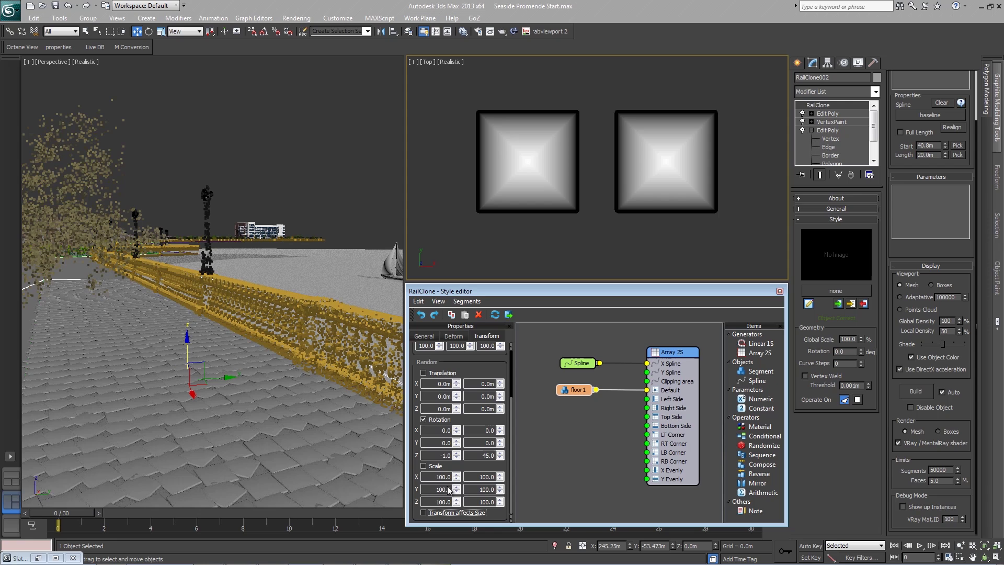
double_click(486, 455)
text(-1)
key(Return)
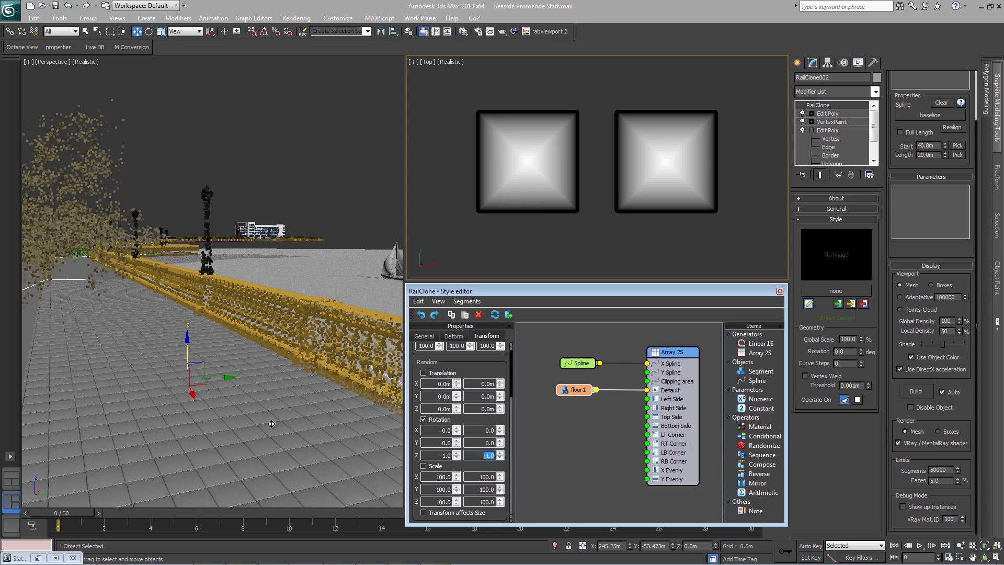
Enable random scale with the Z scale ranging 100 to 120.
click(424, 465)
click(486, 501)
text(120)
key(Return)
Inspect the floor Multi/Sub-Object material and its maps in the Slate Material Editor.
click(18, 559)
middle_drag(262, 207, 253, 214)
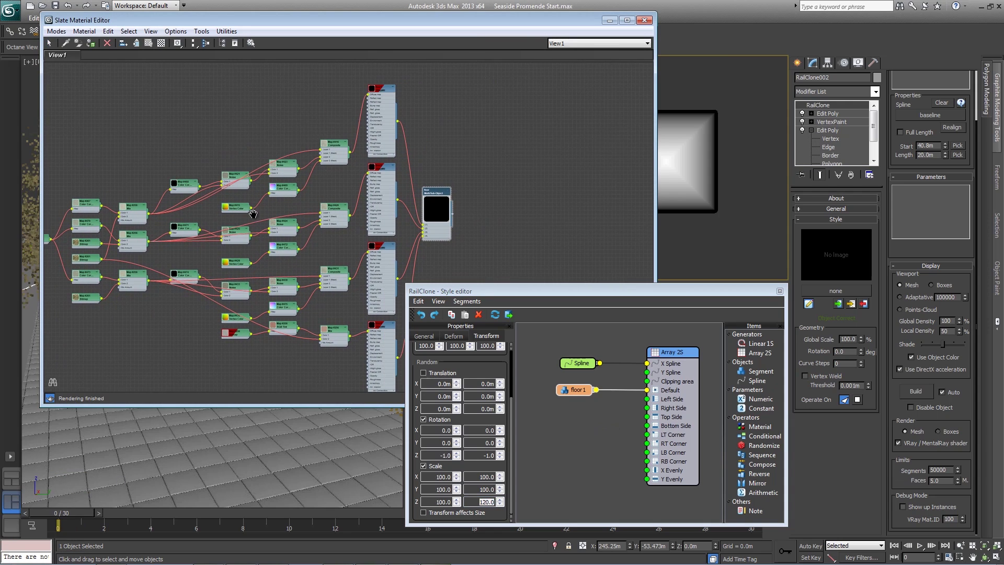
scroll(289, 205, up, 2)
scroll(278, 247, up, 2)
scroll(336, 270, up, 2)
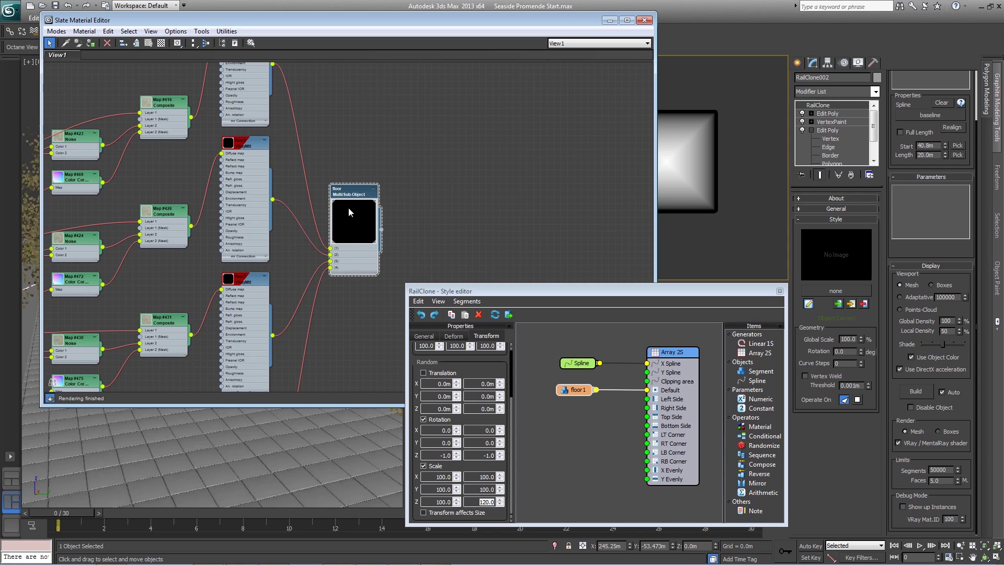
drag(348, 206, 355, 207)
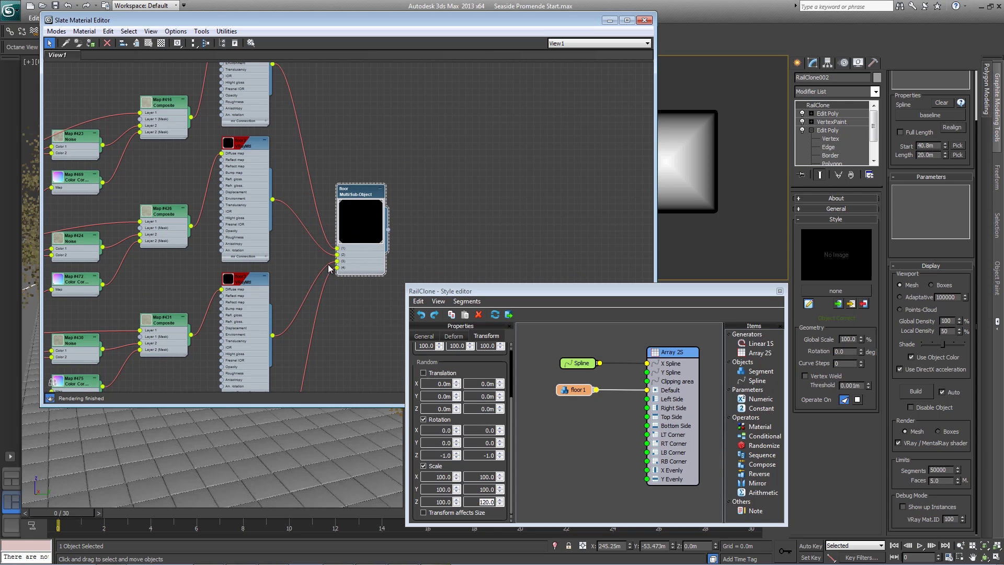
scroll(344, 267, down, 2)
scroll(218, 271, down, 2)
middle_drag(219, 271, 433, 230)
scroll(419, 226, up, 2)
scroll(418, 227, up, 1)
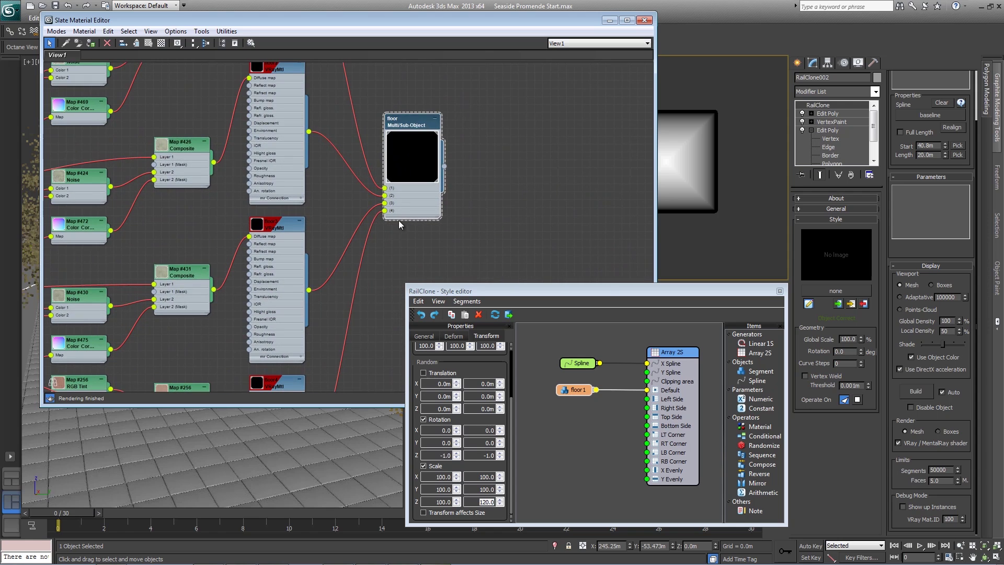
scroll(375, 268, up, 1)
scroll(363, 266, up, 1)
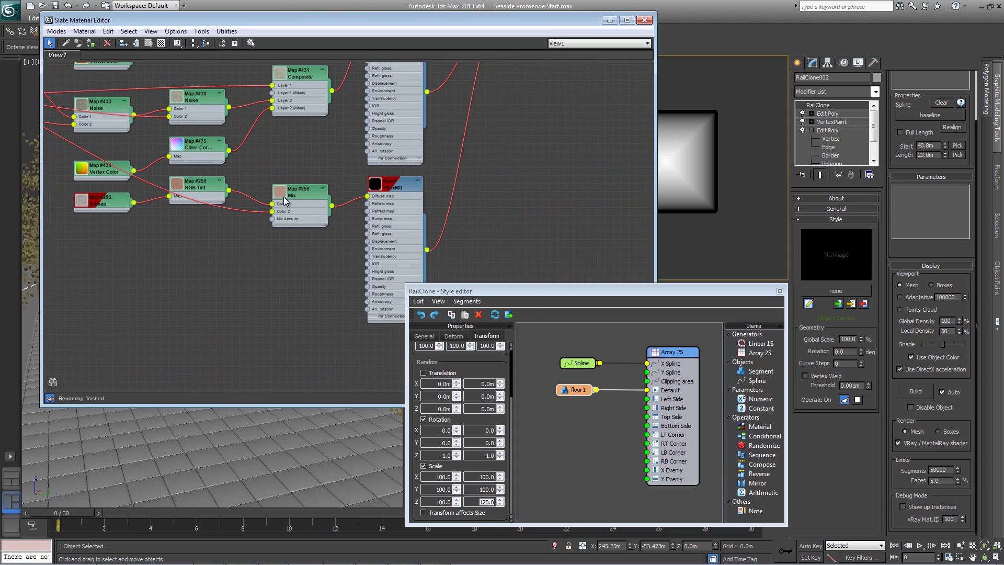
scroll(286, 208, down, 2)
scroll(227, 269, up, 1)
middle_drag(227, 268, 237, 316)
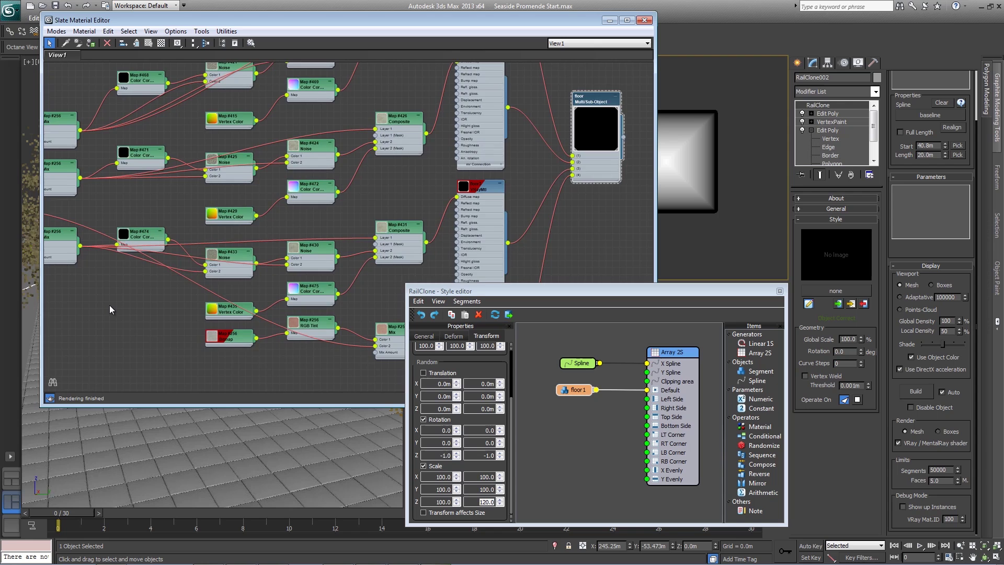
scroll(219, 303, down, 1)
mouse_move(202, 352)
middle_down()
mouse_move(260, 292)
mouse_move(328, 301)
middle_up()
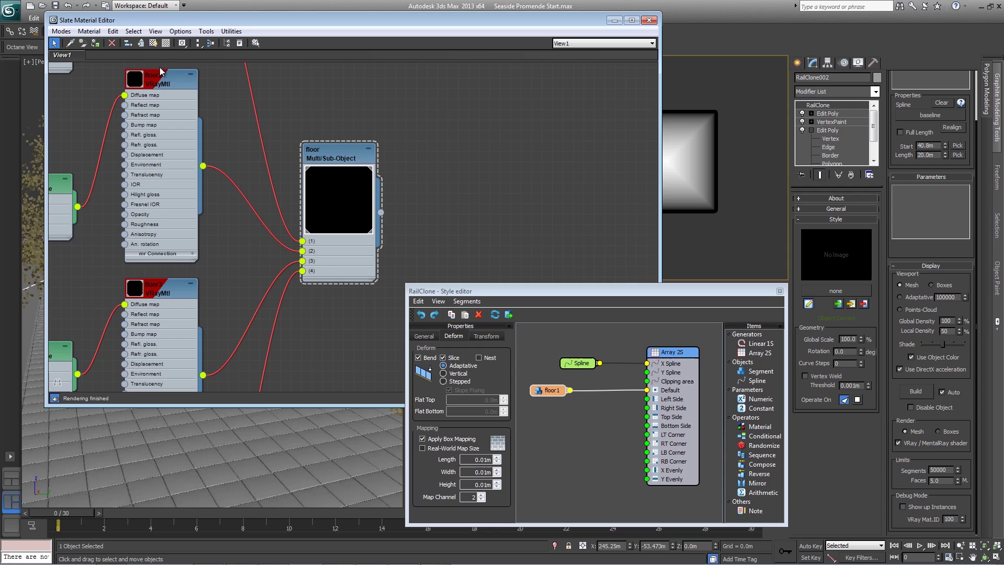
Assign the floor material to the RailClone and close the material editor.
click(93, 45)
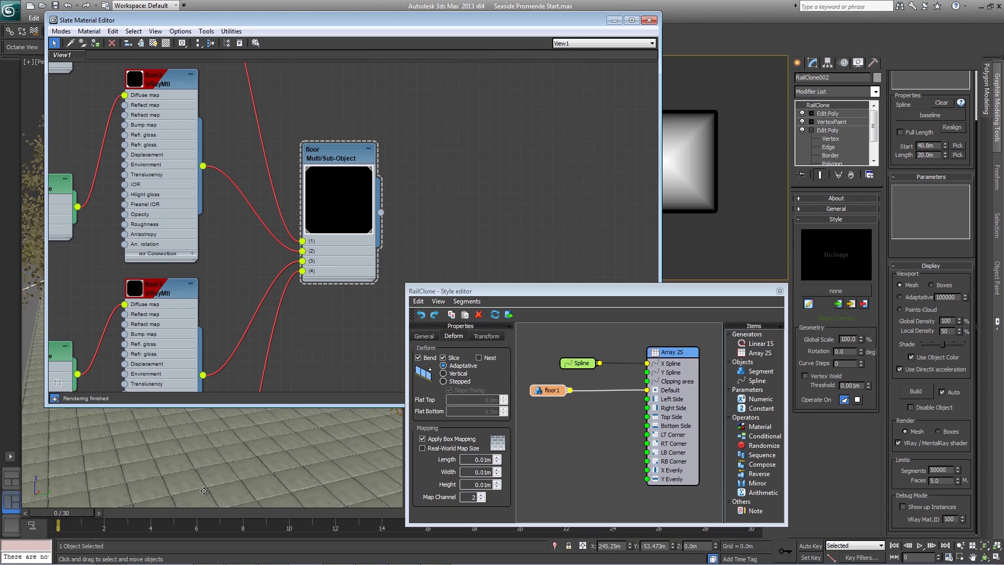
click(649, 20)
drag(553, 391, 545, 391)
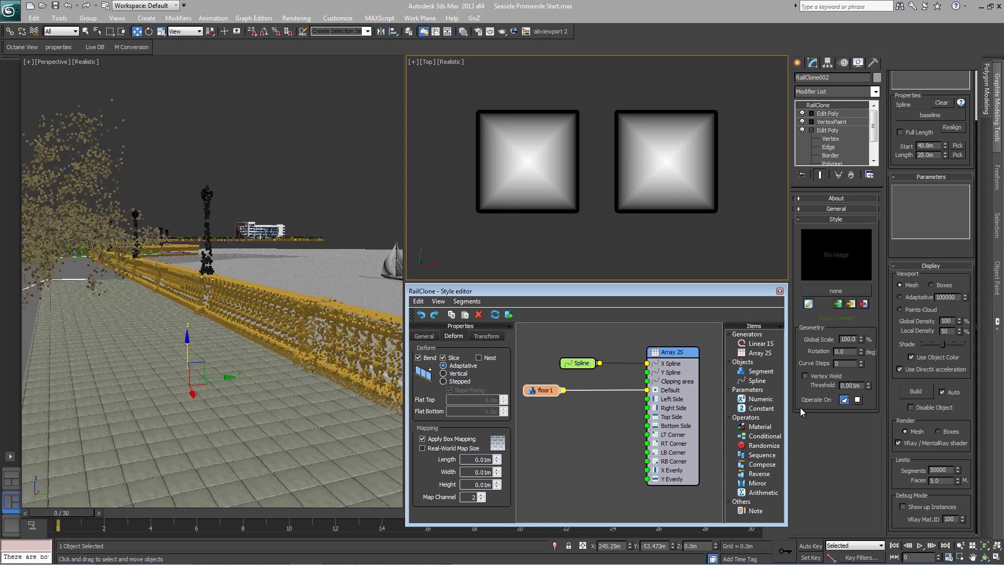
Insert a Material operator on the floor1 wire with random IDs 1 to 3, tidying the nodes.
drag(763, 433, 598, 396)
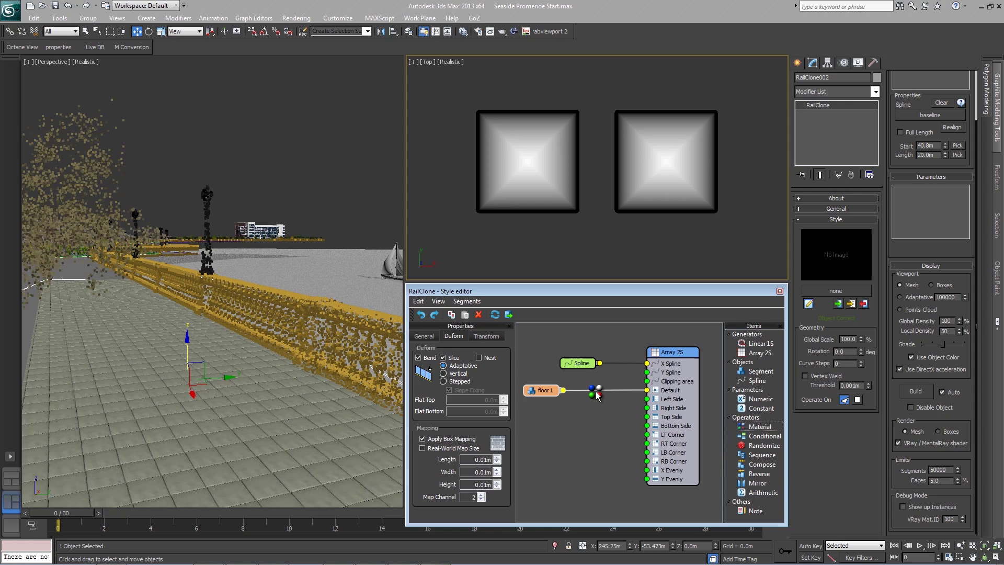
drag(598, 396, 597, 400)
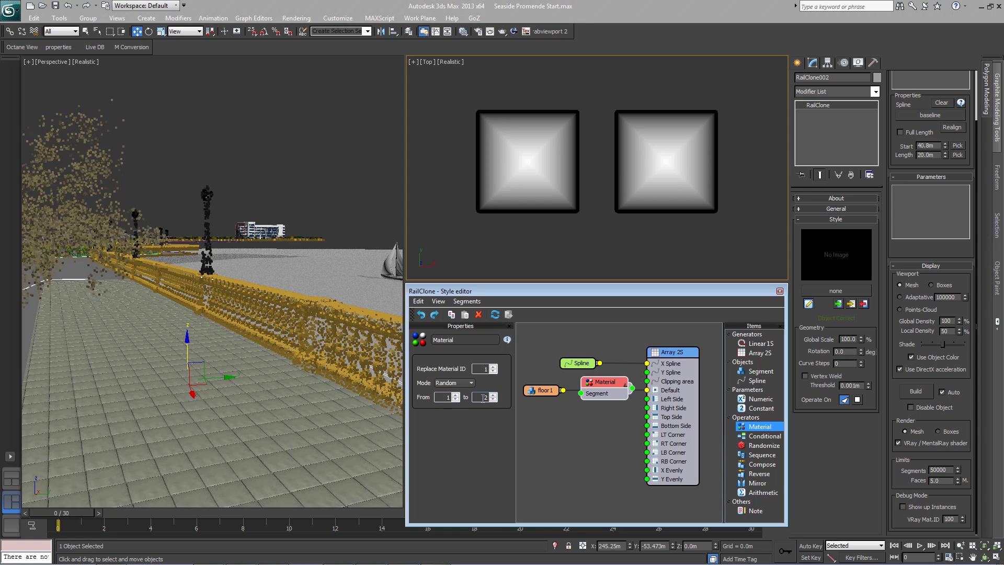
drag(482, 397, 500, 399)
drag(538, 389, 534, 381)
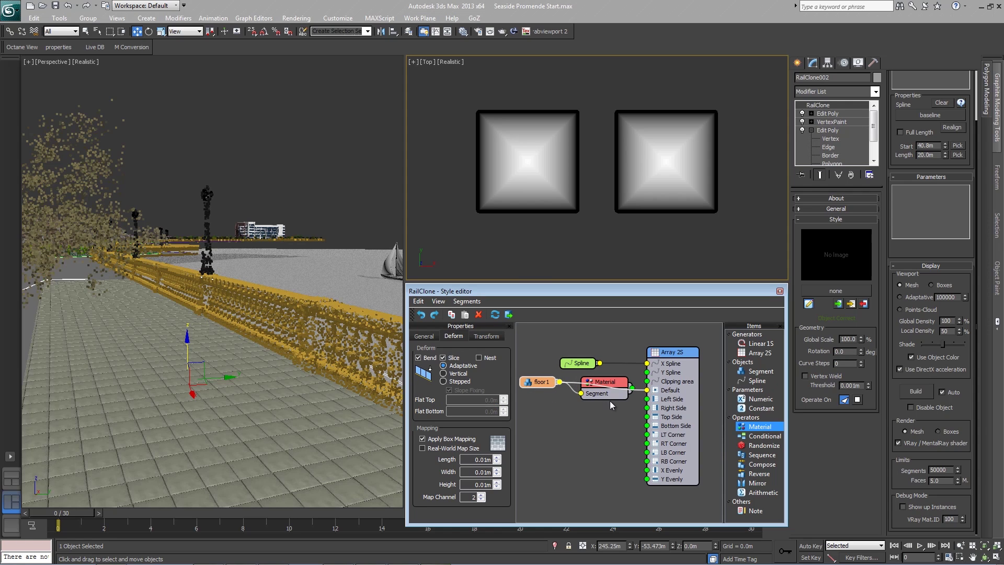
drag(619, 381, 647, 392)
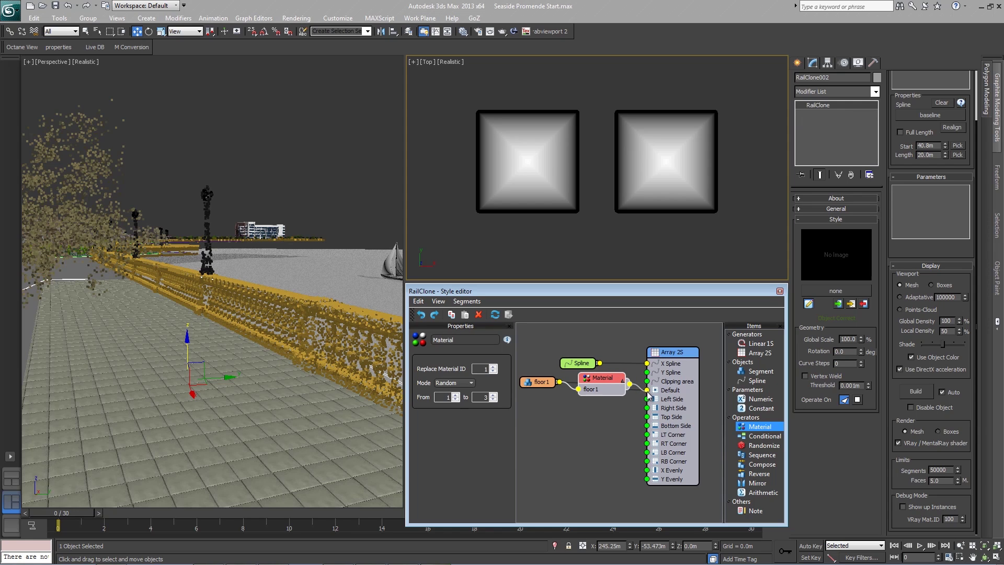
mouse_move(604, 378)
mouse_down()
mouse_move(592, 390)
mouse_move(528, 399)
mouse_move(589, 385)
mouse_up()
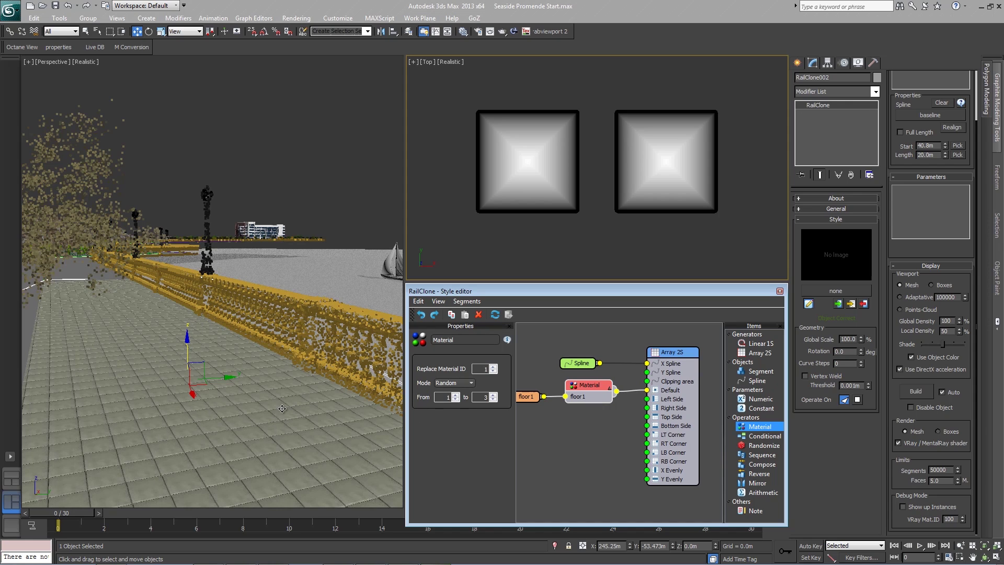
Select the floor1 segment node and review its transform and general settings.
click(580, 414)
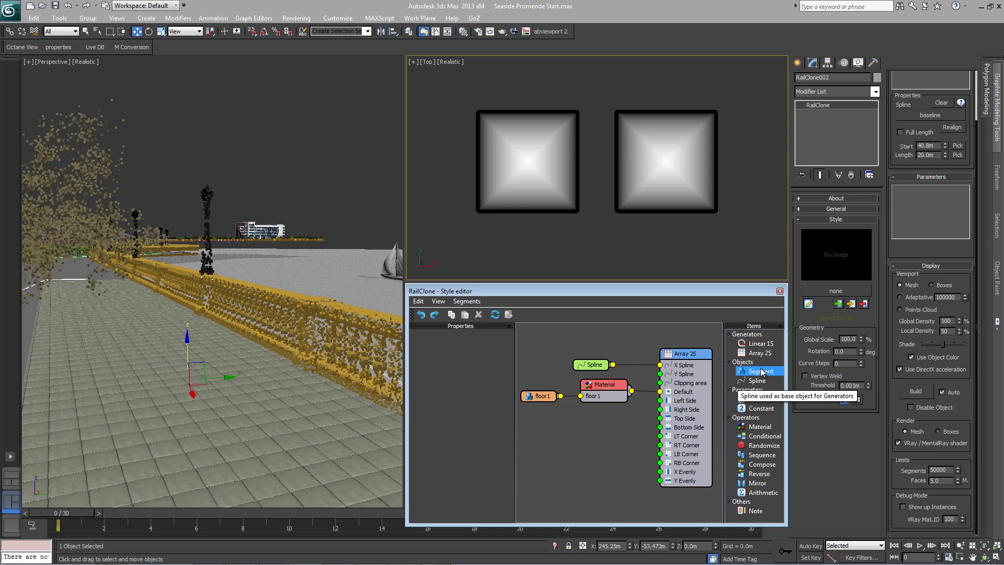
drag(540, 396, 548, 396)
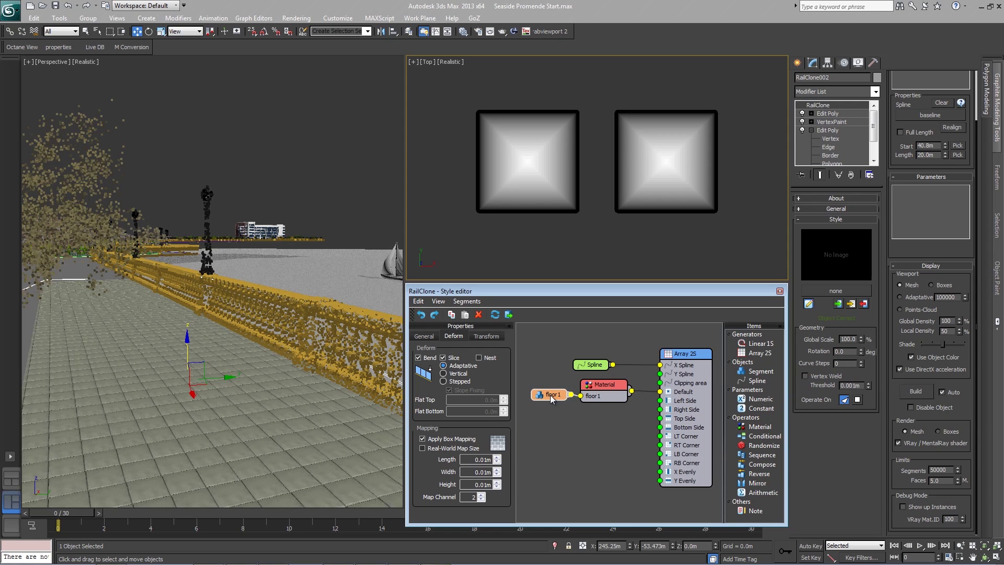
click(487, 337)
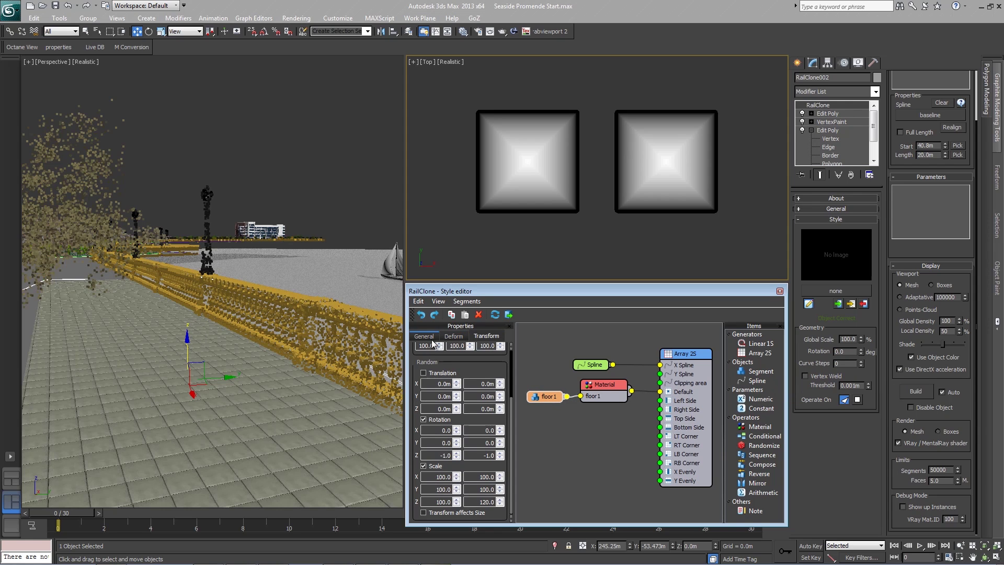
click(423, 336)
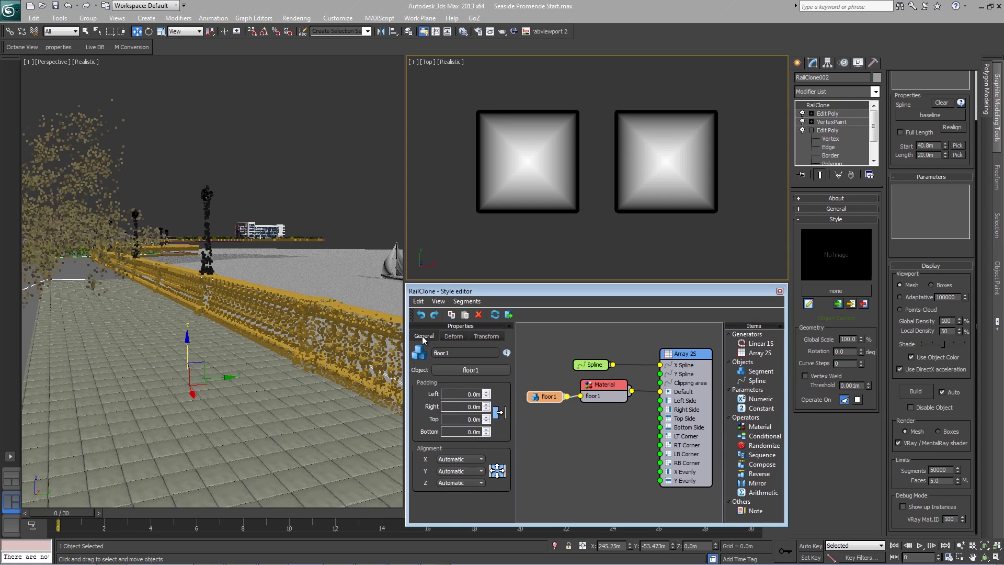
Copy and paste the floor1 node, then assign the floor2 tile to the copy.
right_click(550, 397)
click(568, 413)
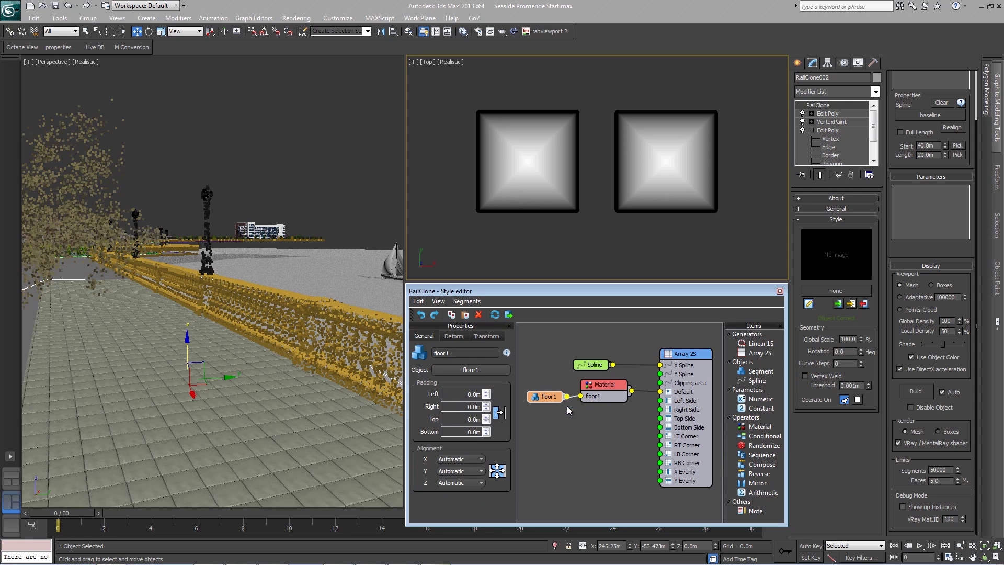
right_click(557, 436)
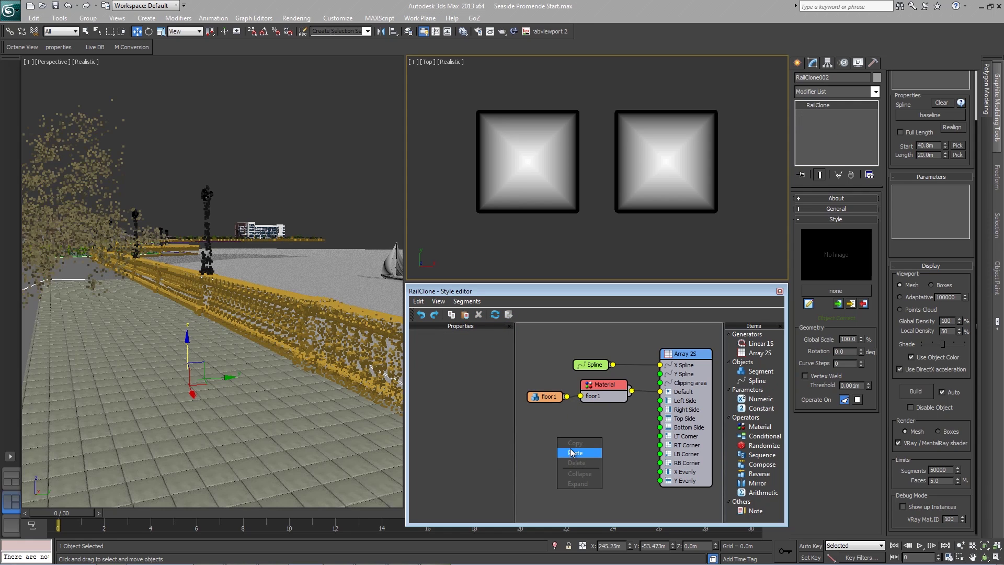
click(575, 453)
drag(571, 436, 566, 435)
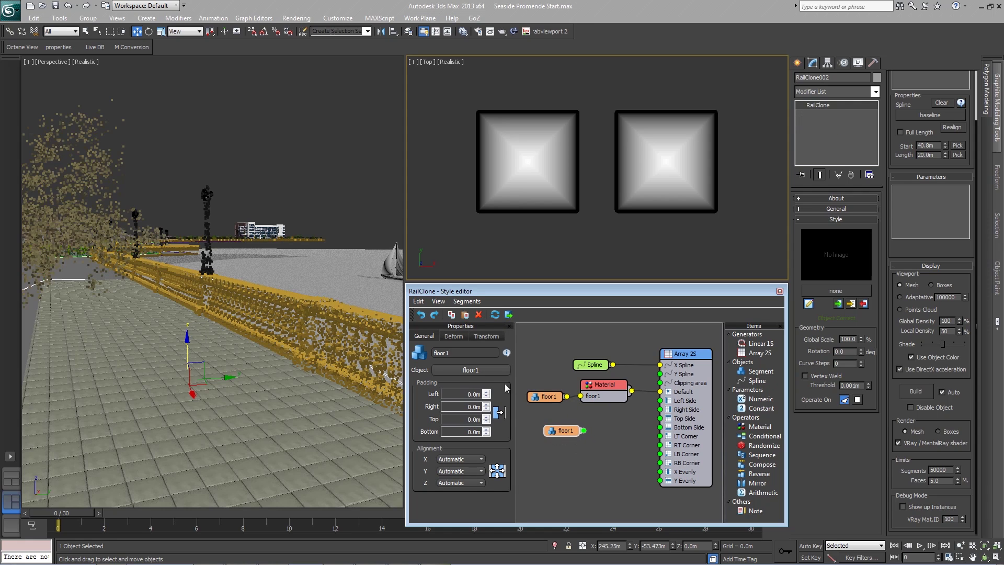
click(476, 370)
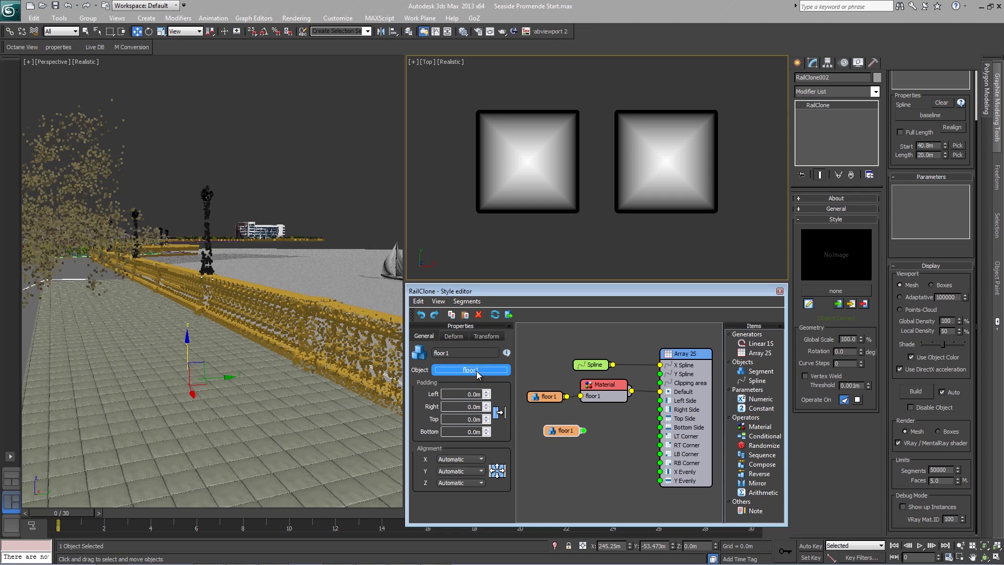
click(683, 160)
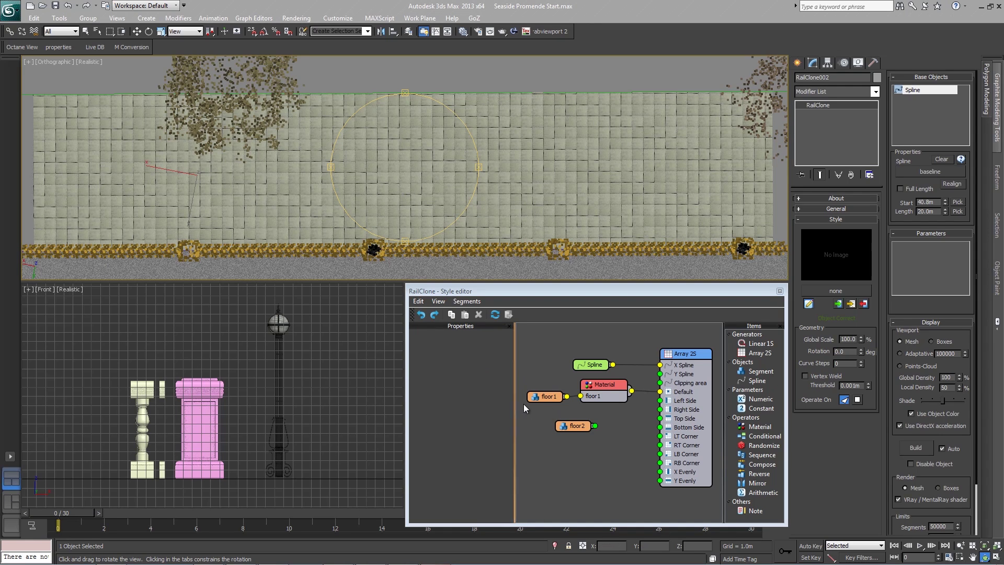
Wire floor2 into the Array 2S bottom, top, right-side and X Evenly inputs as border and pillars.
click(572, 427)
drag(577, 423, 583, 429)
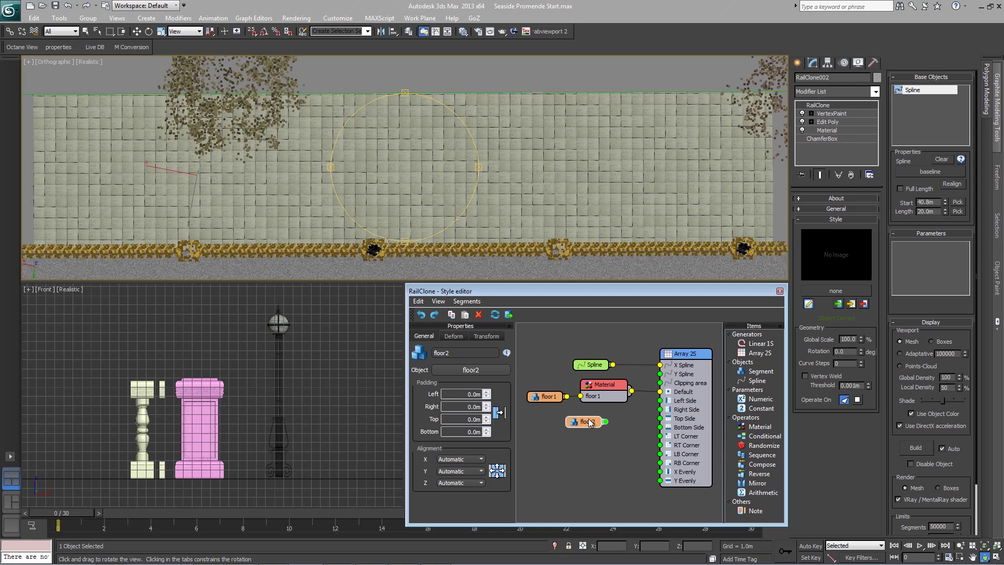
drag(604, 421, 660, 428)
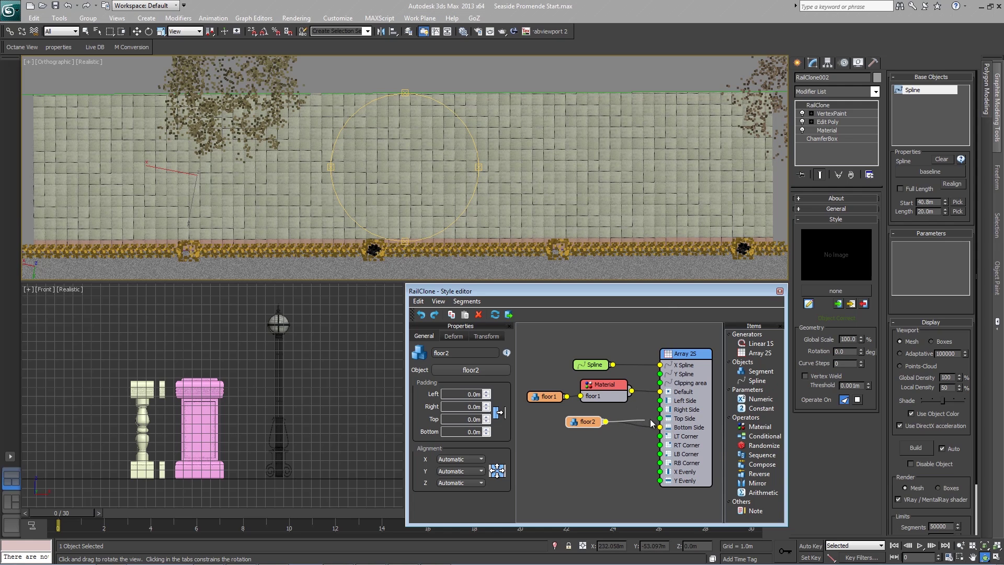
drag(606, 421, 660, 418)
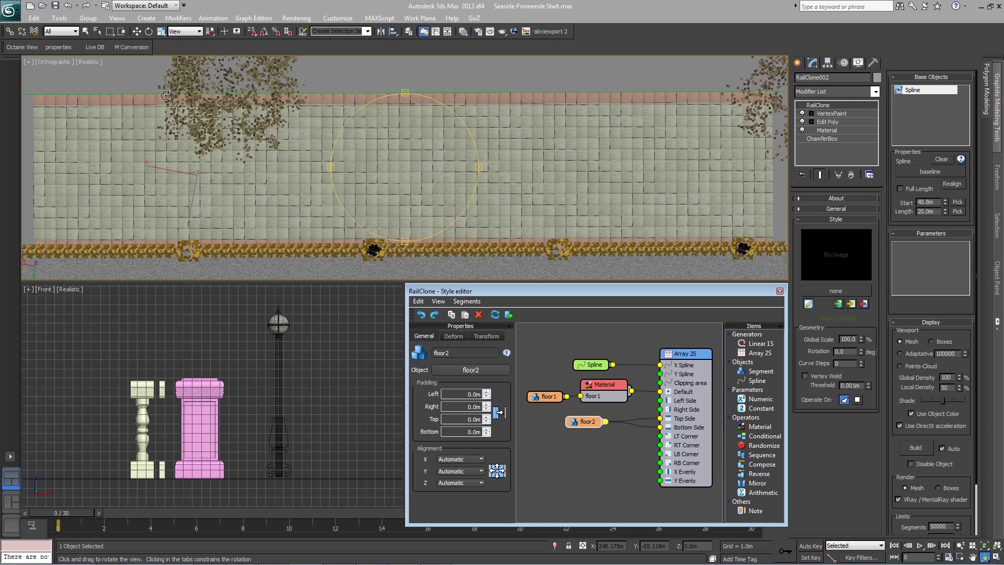
click(610, 421)
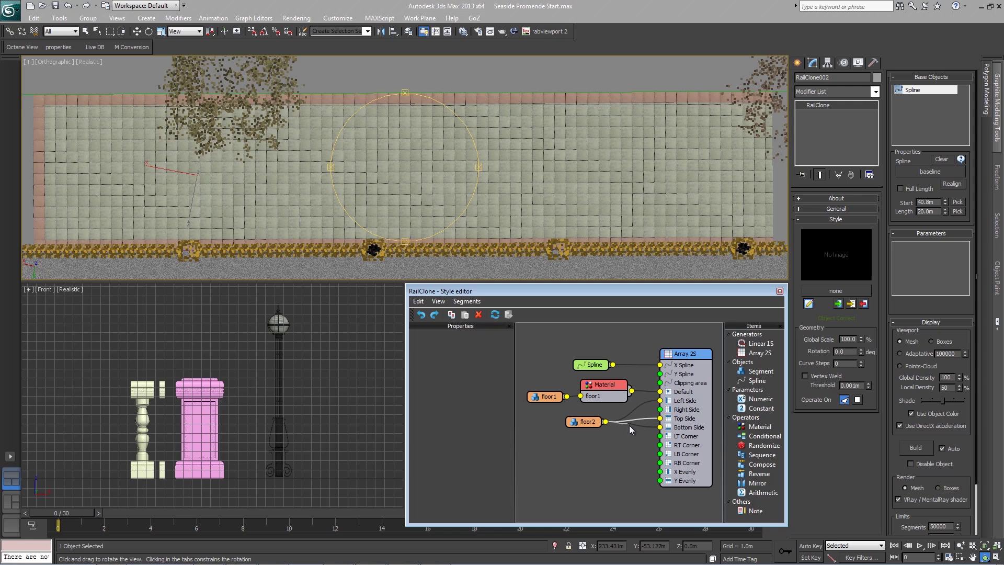
drag(660, 426, 660, 409)
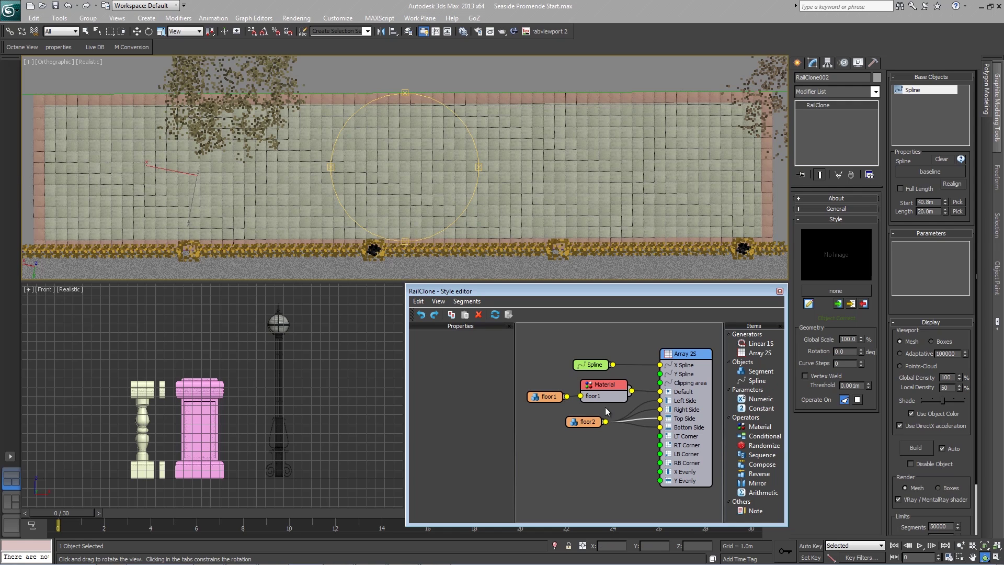
drag(604, 421, 660, 471)
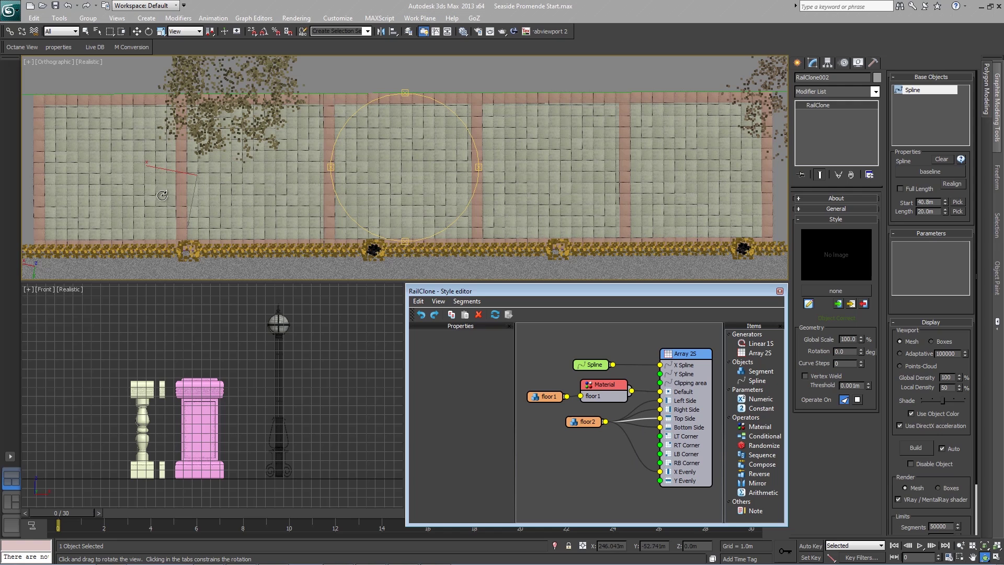
click(686, 354)
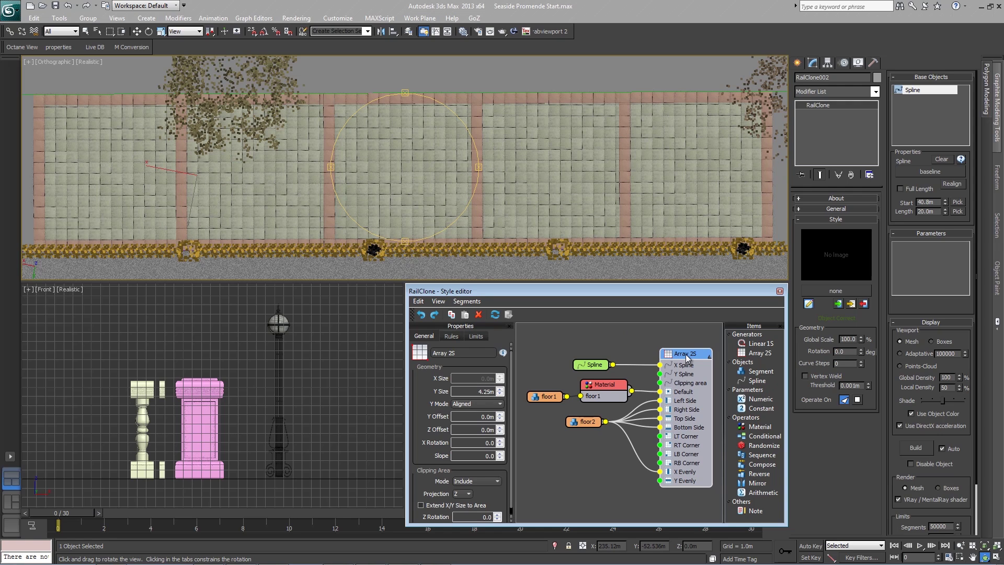
click(459, 336)
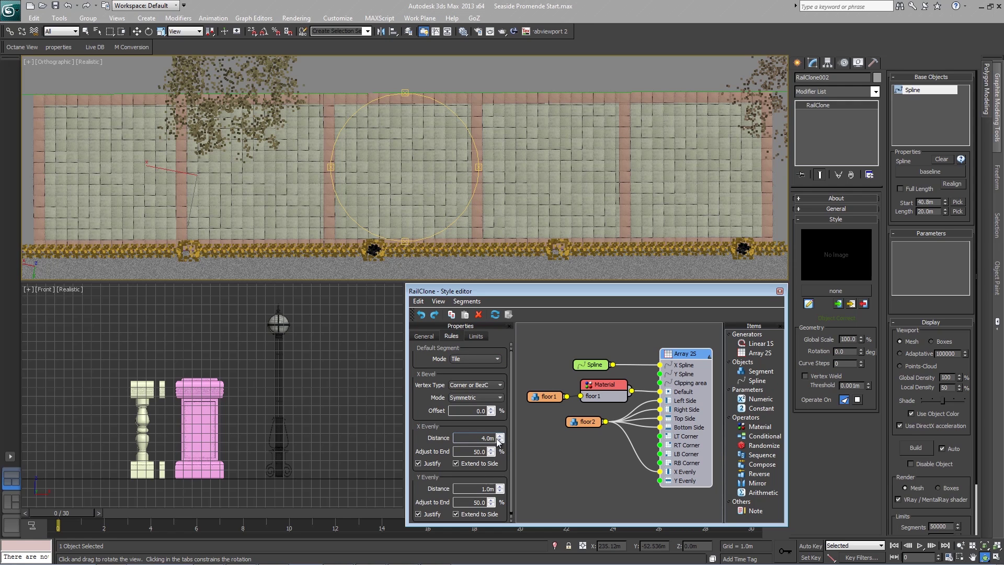
drag(500, 437, 500, 387)
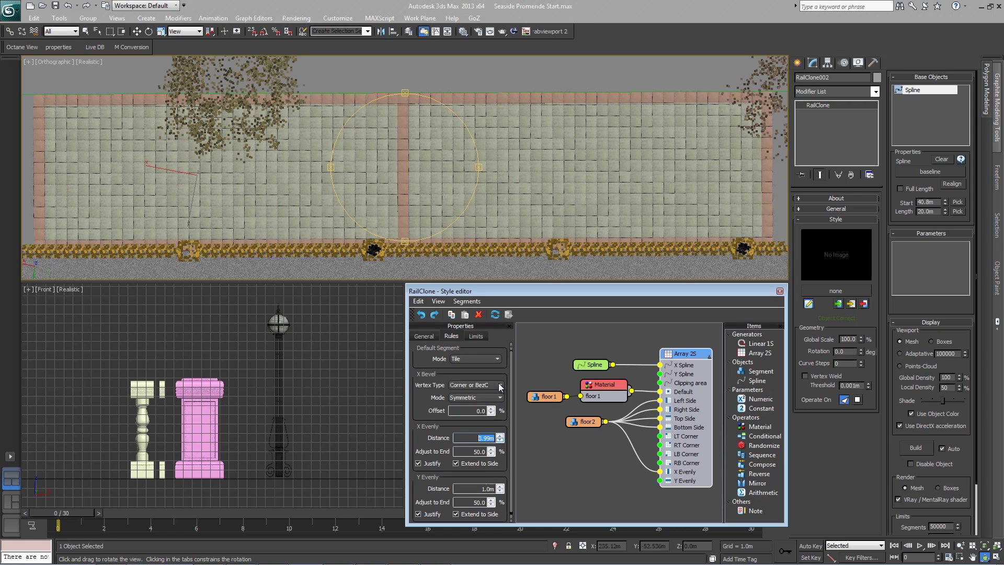
drag(499, 426, 500, 461)
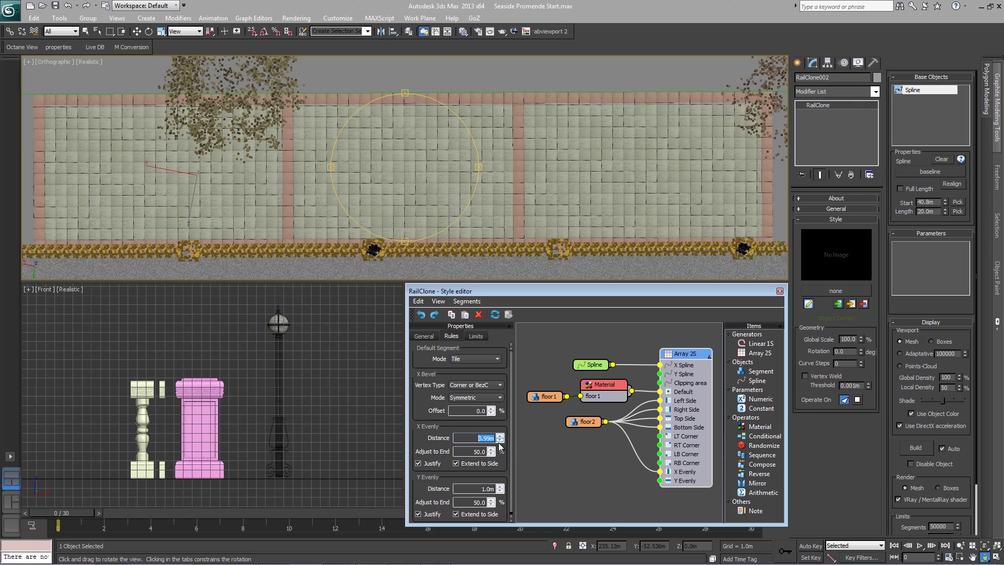
text(4)
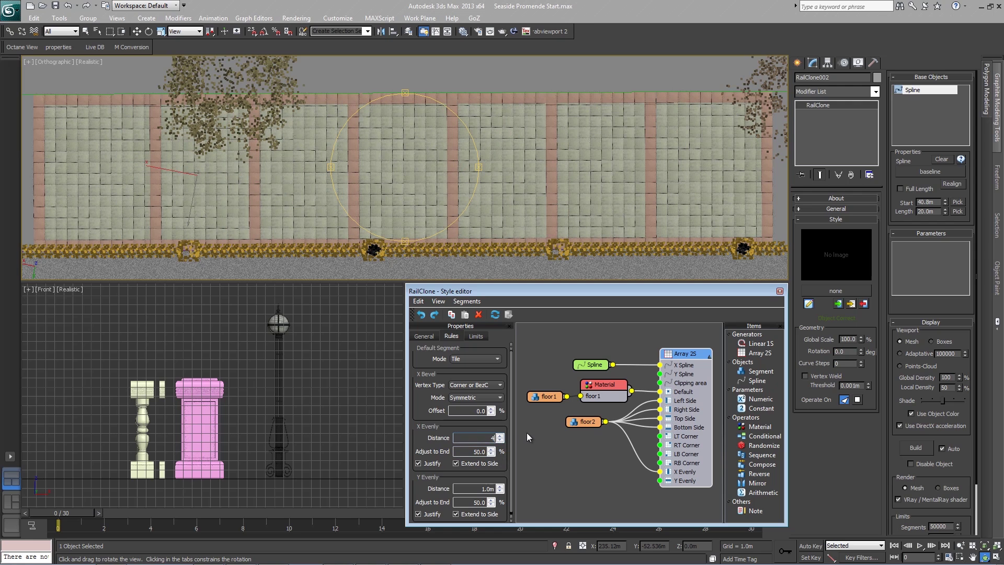
key(Return)
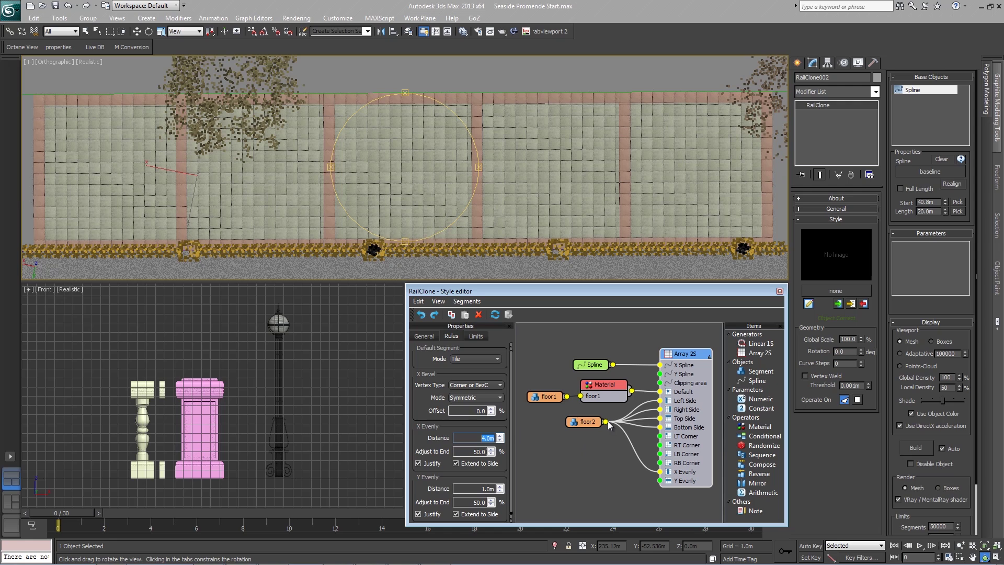
drag(606, 421, 660, 480)
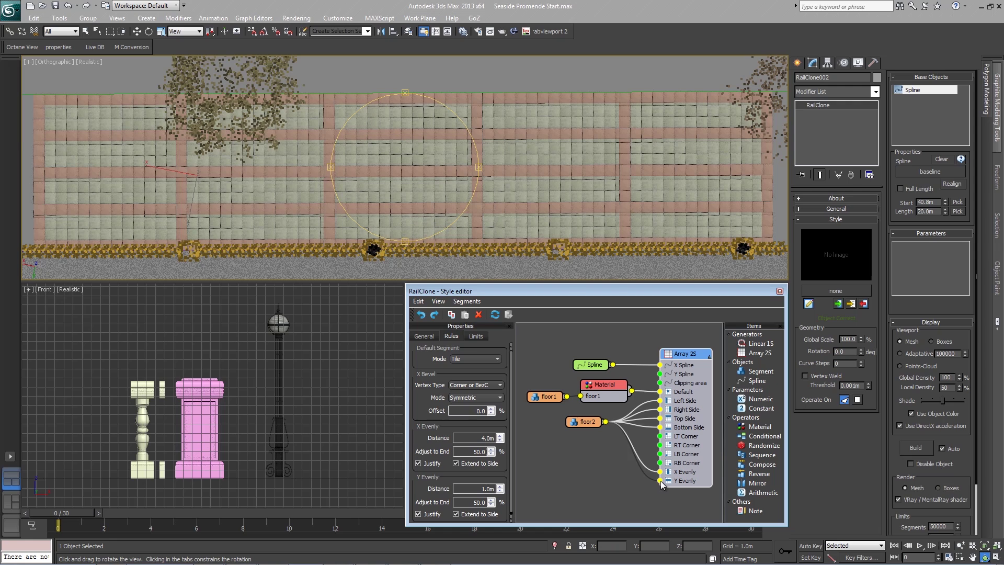
drag(660, 480, 648, 480)
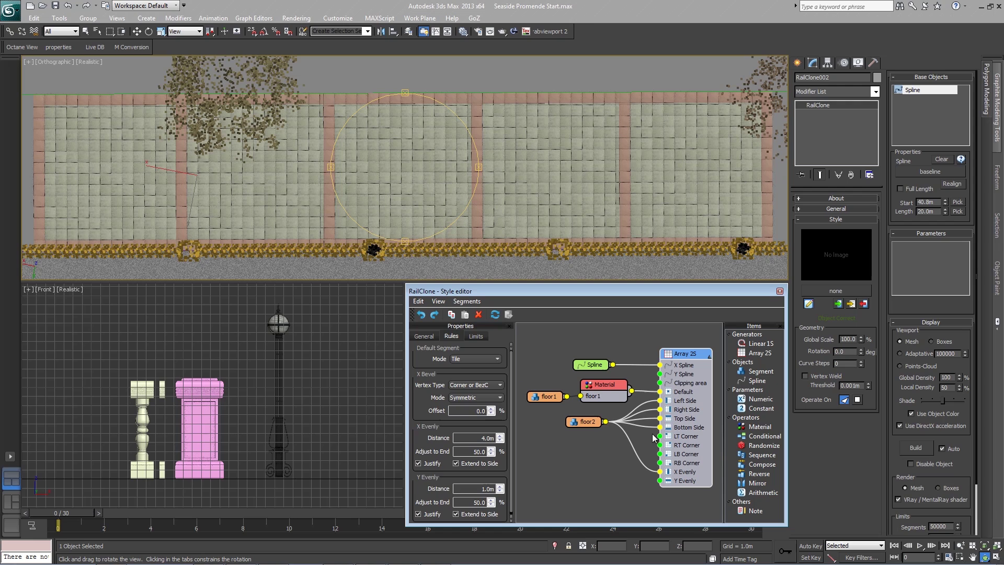
drag(592, 424, 590, 420)
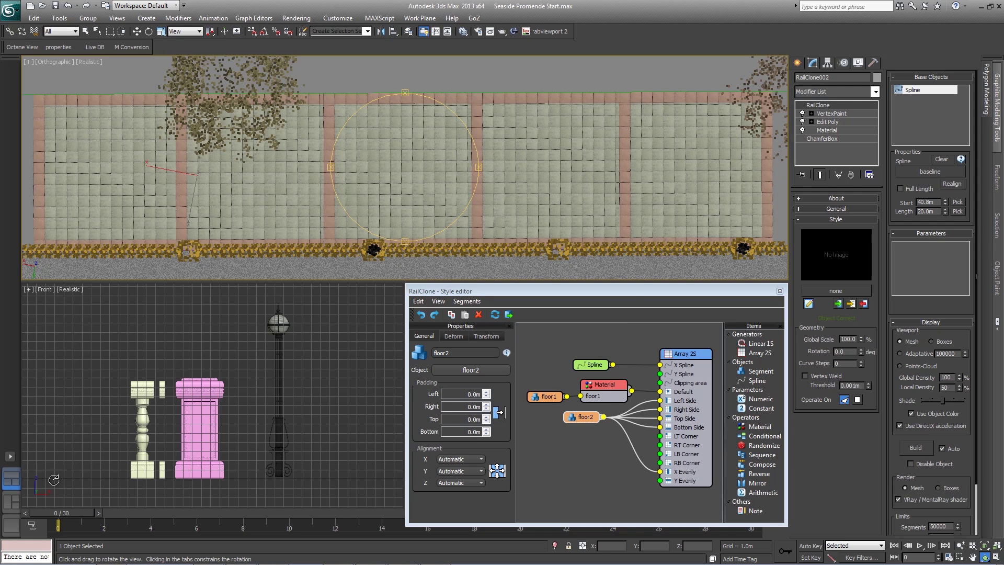
View through VRayPhysicalCamera01, preview the wall as Points-Cloud, and enable Full Length.
click(11, 501)
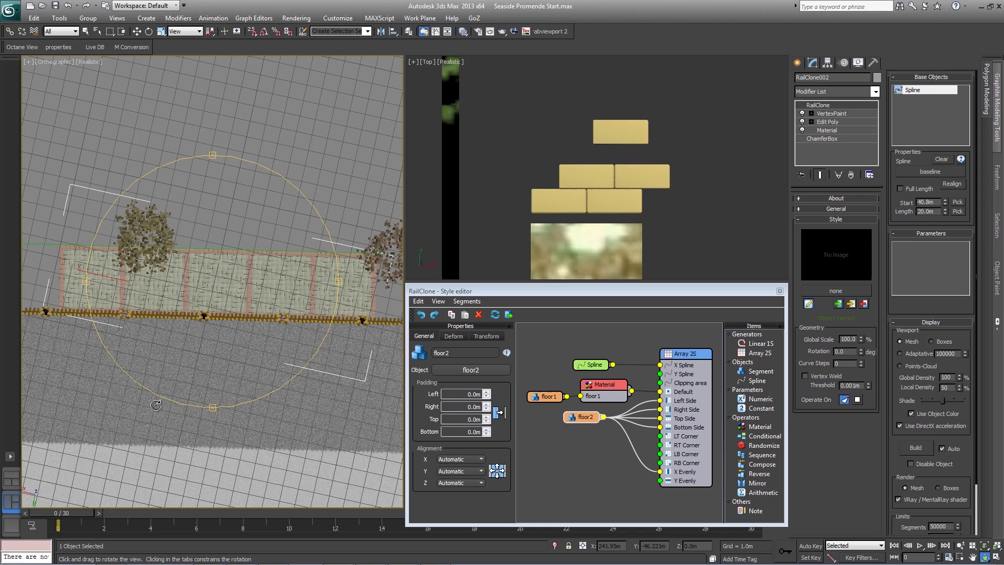
key(c)
double_click(494, 212)
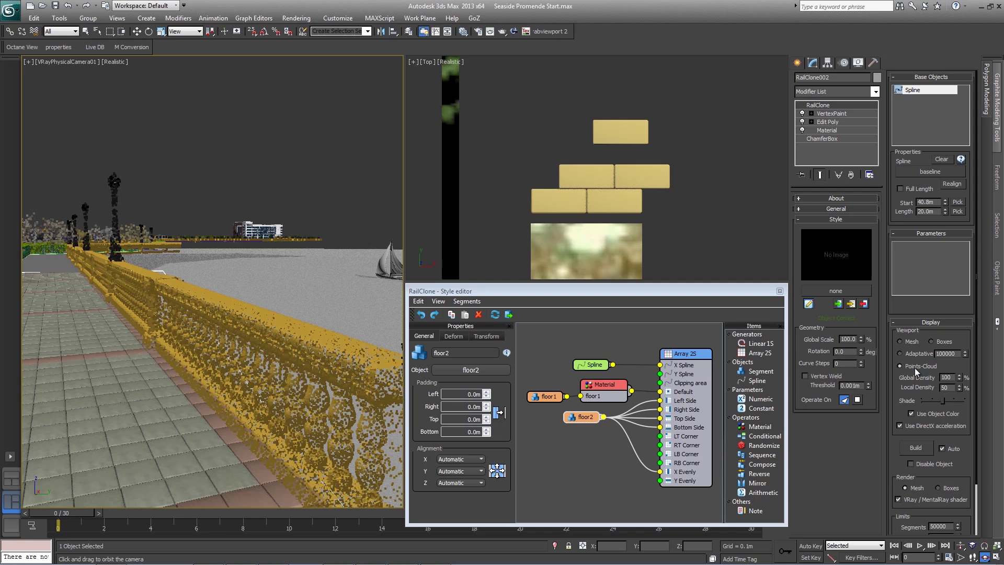
click(916, 369)
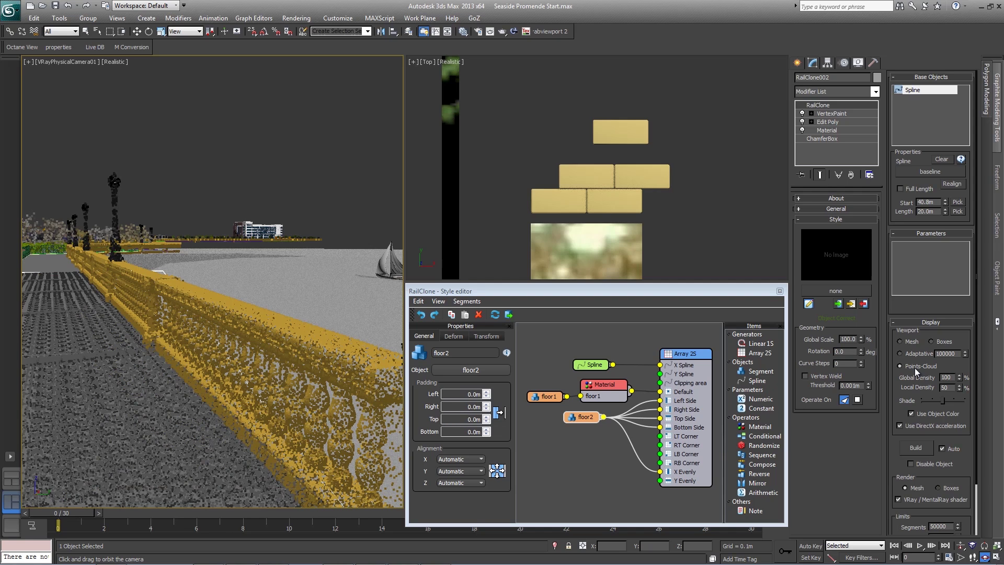
click(917, 188)
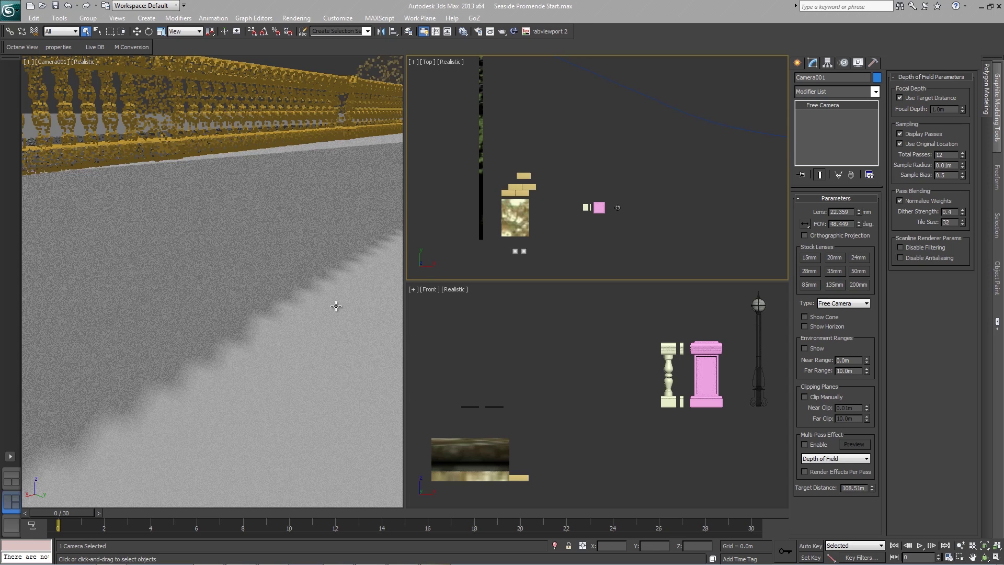
middle_drag(706, 145, 647, 195)
scroll(645, 192, down, 3)
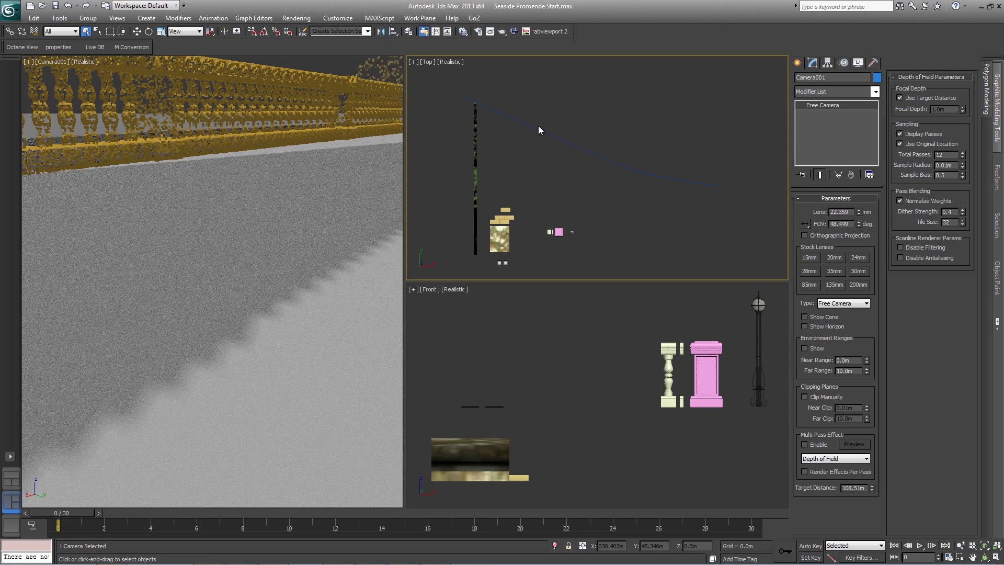
middle_drag(581, 168, 598, 156)
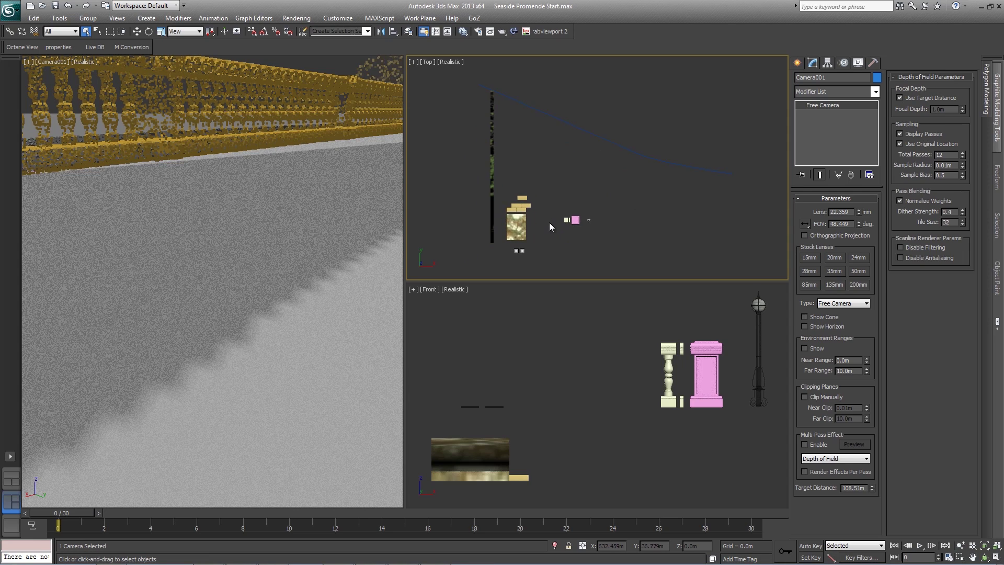
Create a new RailClone object with an Array 2S generator and two Spline nodes.
click(796, 63)
click(851, 129)
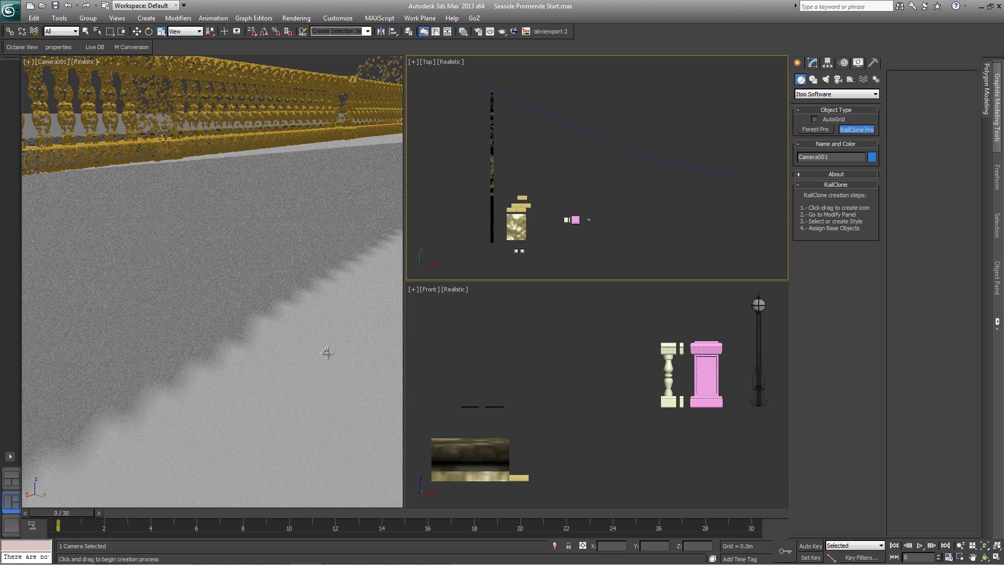
drag(336, 377, 349, 392)
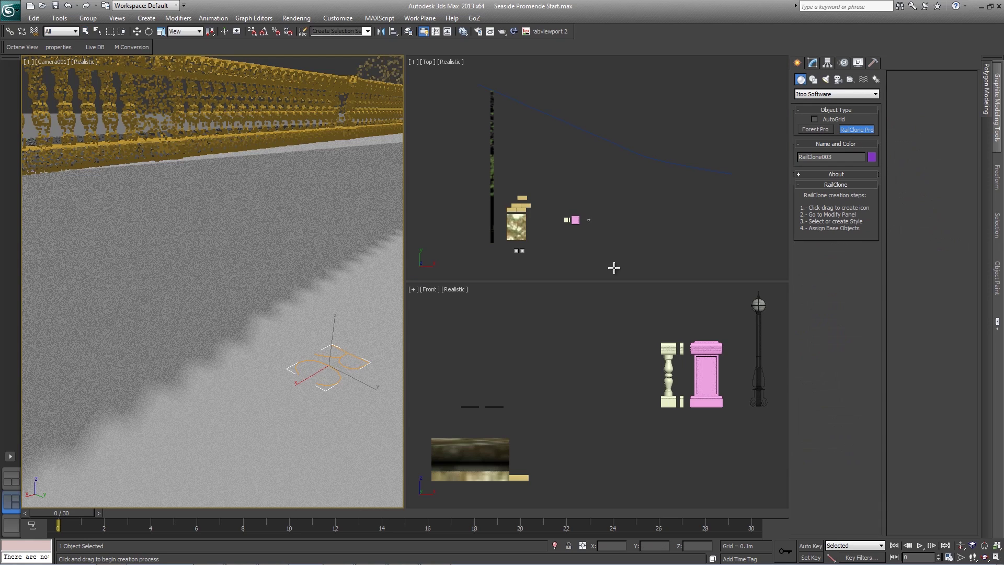
click(813, 63)
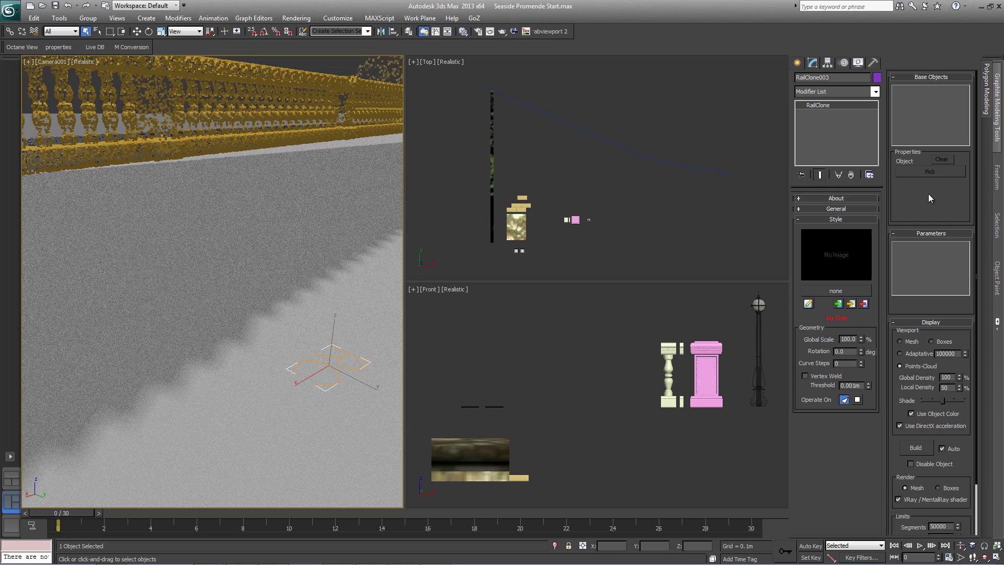
click(808, 303)
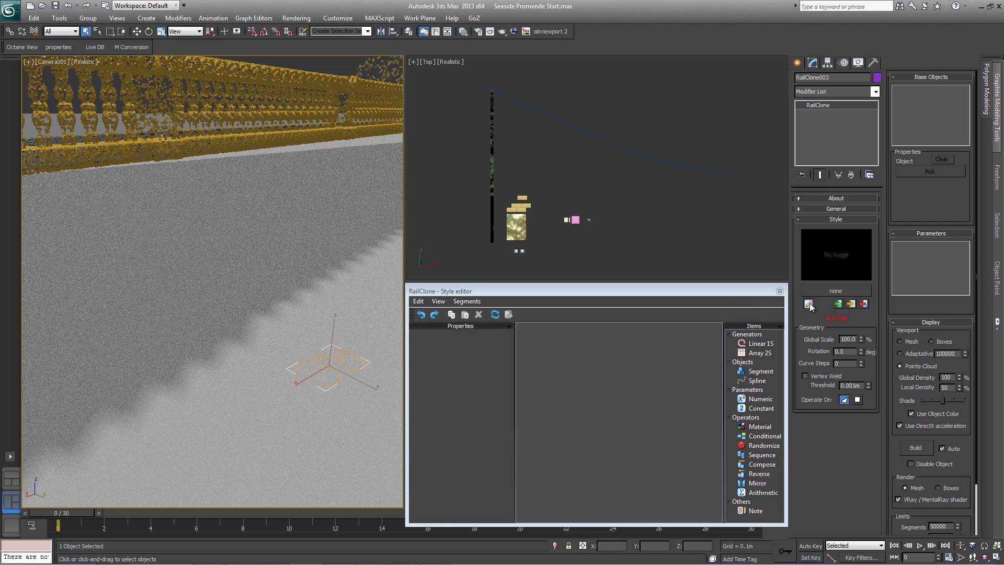
mouse_move(758, 353)
mouse_down()
mouse_move(662, 387)
mouse_move(696, 364)
mouse_up()
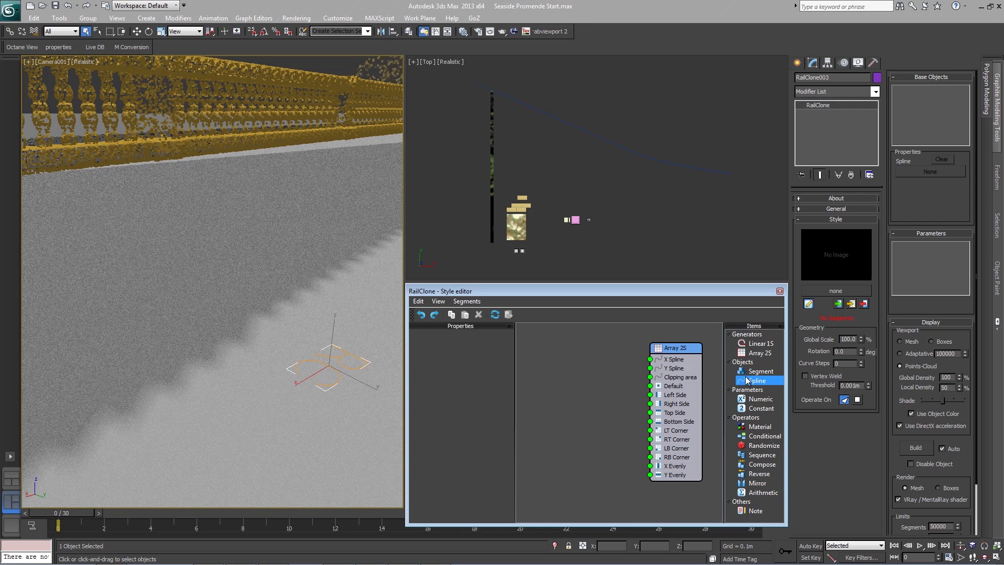
drag(757, 381, 599, 360)
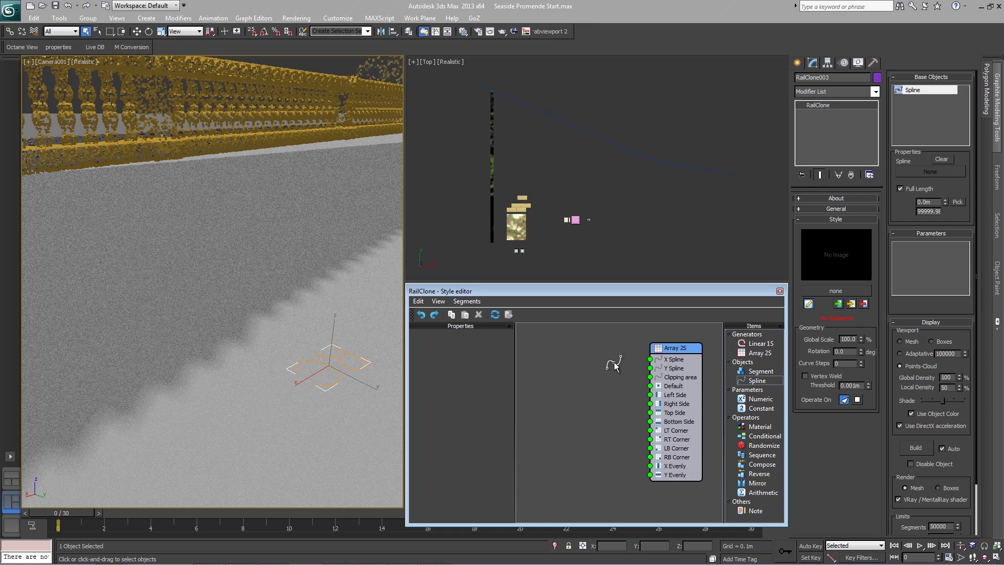
drag(757, 383, 598, 377)
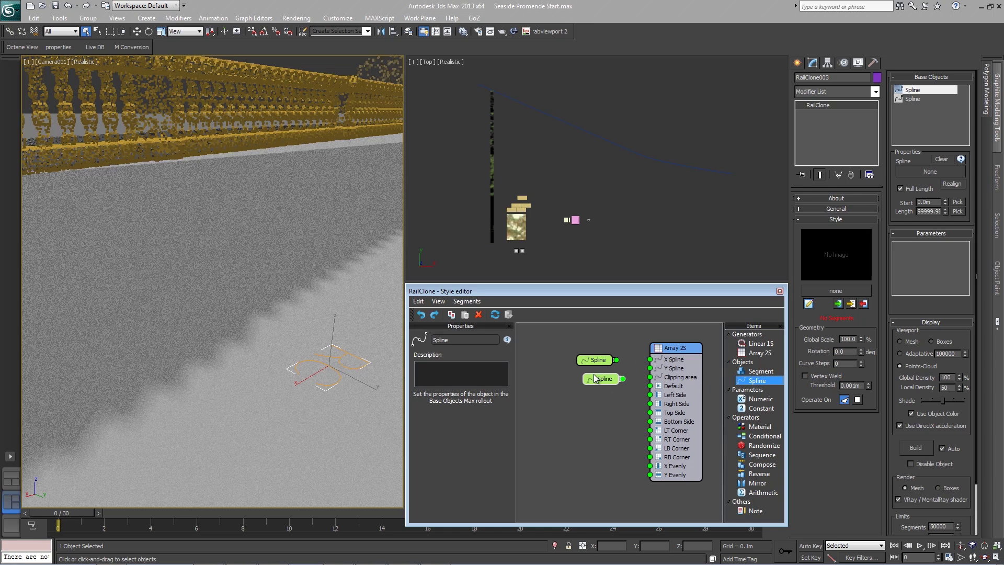
Rename the spline nodes Path and Profile and wire them to X Spline and Y Spline.
drag(590, 362, 594, 362)
text(P{ath)
key(BackSpace)
key(BackSpace)
key(BackSpace)
text(y)
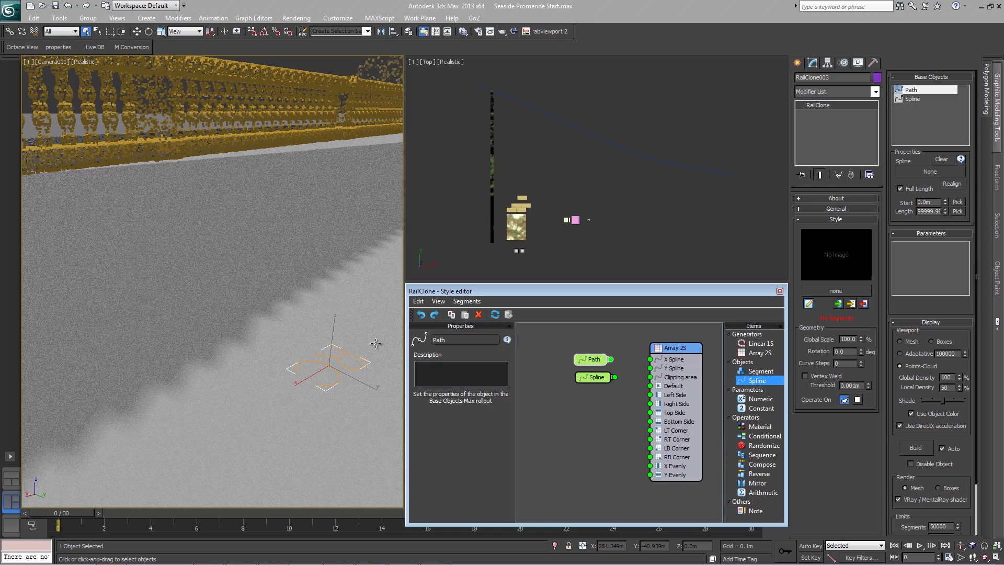
click(595, 377)
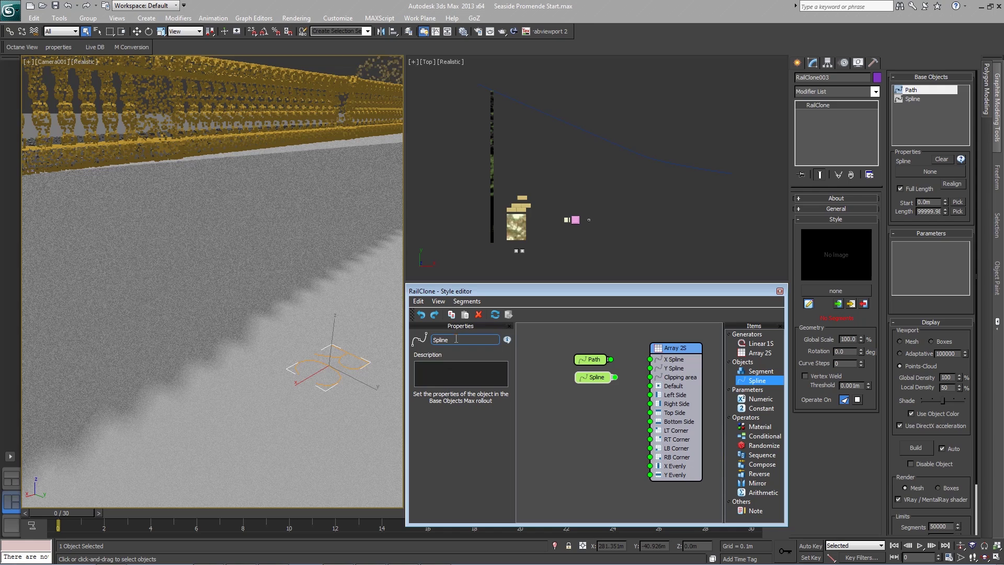
drag(456, 338, 428, 340)
text(Profile)
click(539, 398)
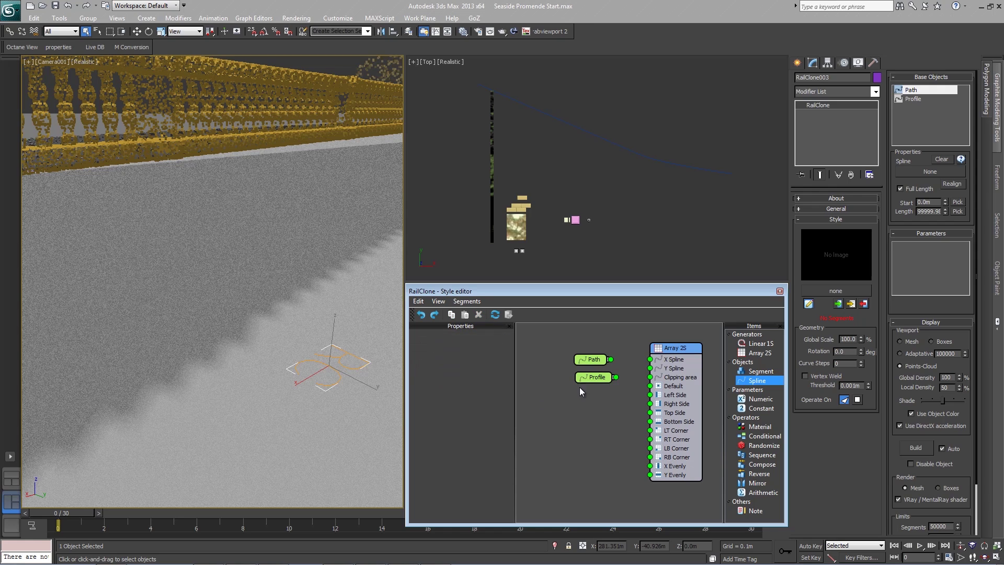
drag(587, 359, 650, 359)
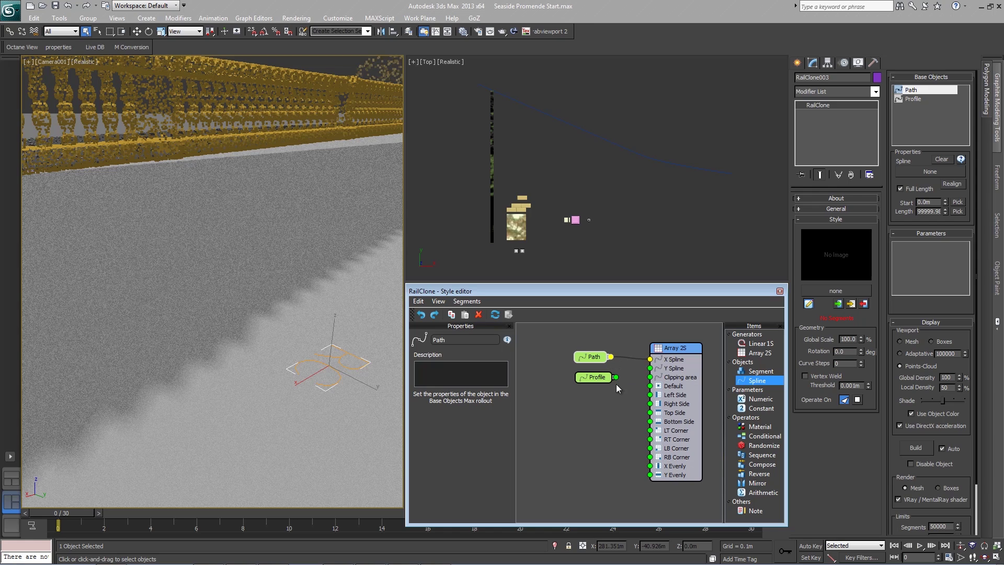
drag(595, 380, 651, 371)
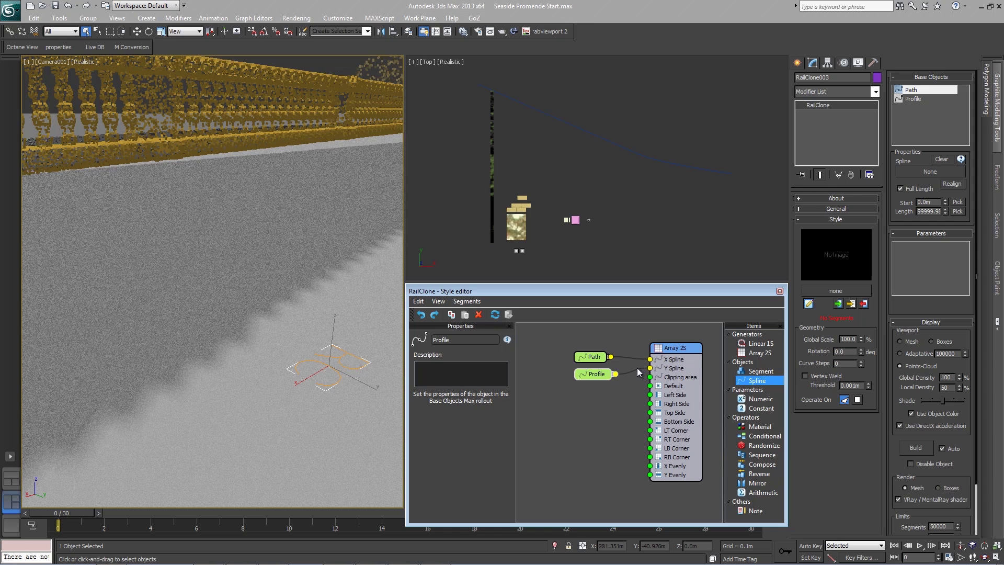
Assign the baseline spline to the Path base object and Line03 to Profile.
click(913, 91)
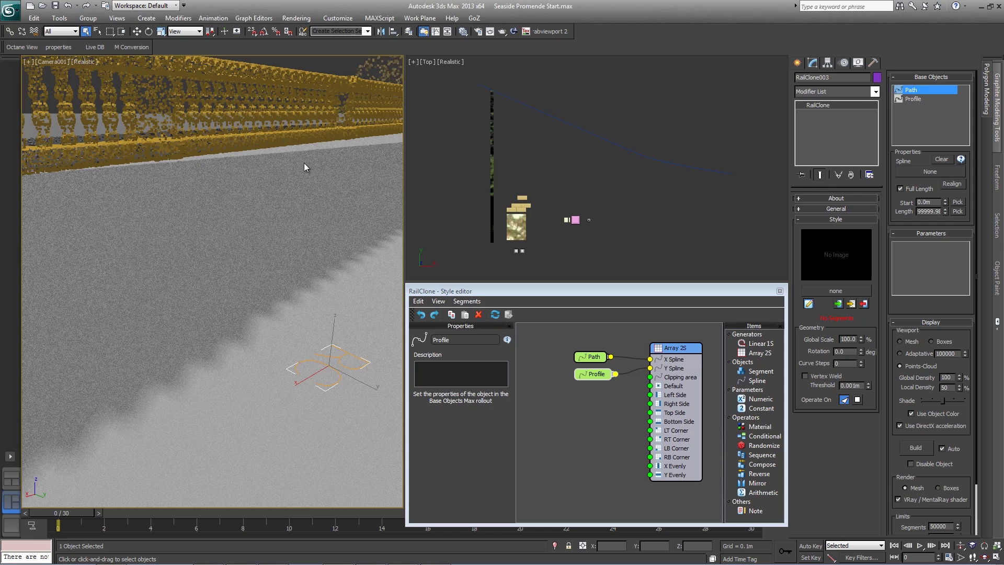
click(920, 173)
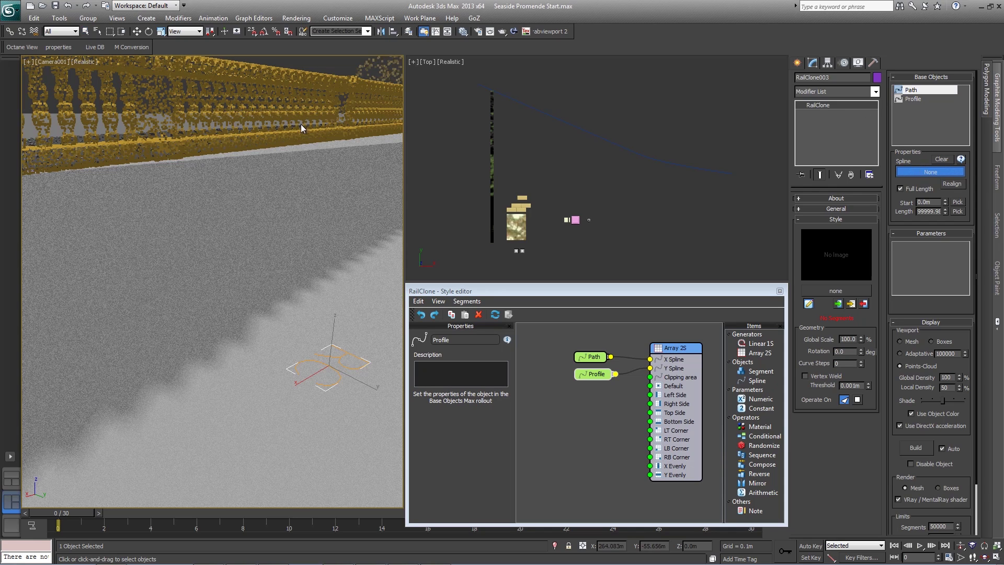
click(266, 145)
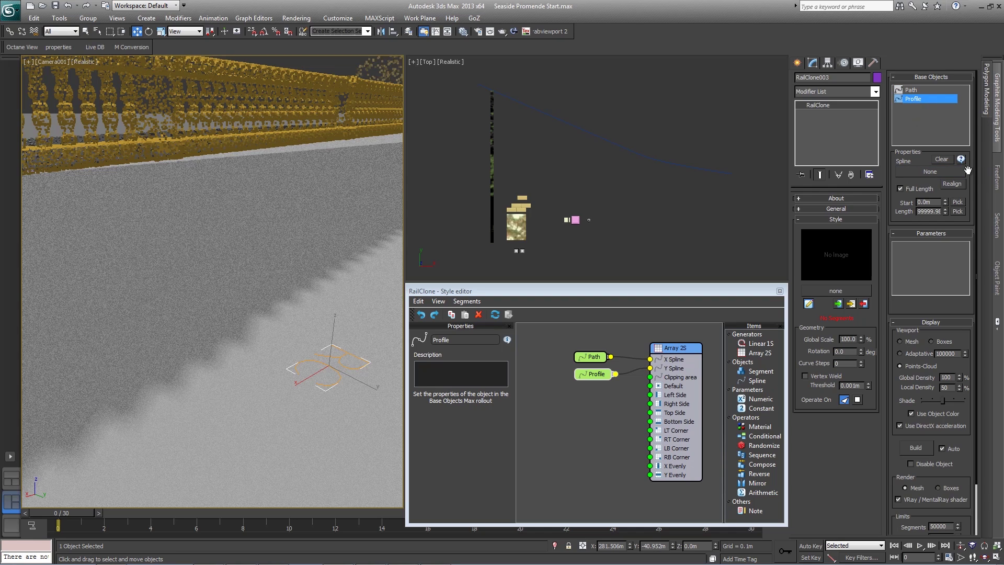
click(930, 174)
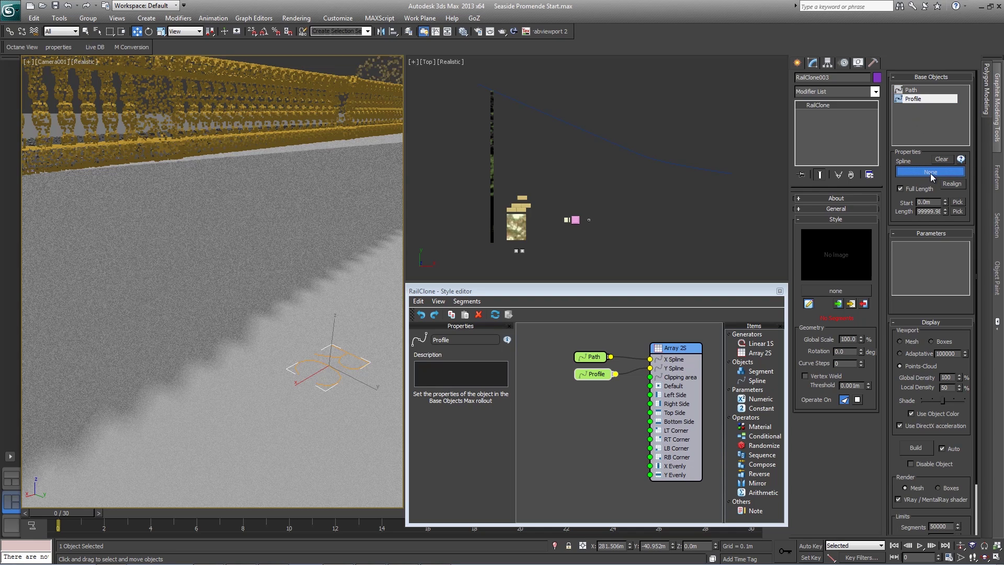
click(637, 152)
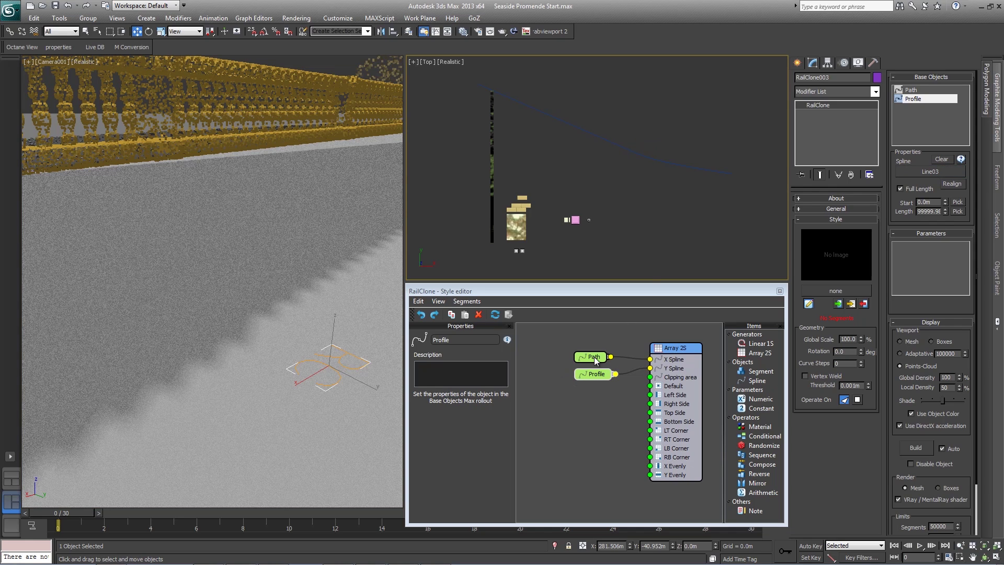
mouse_move(601, 383)
mouse_down()
mouse_move(584, 355)
mouse_move(589, 372)
mouse_up()
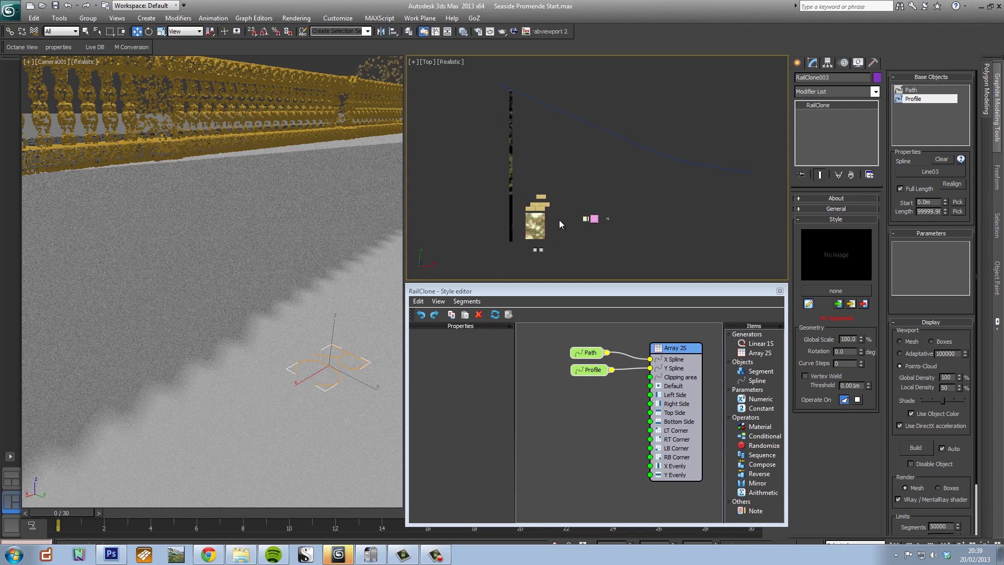
Add a stone01 segment node and wire it into the Array 2S Default input.
scroll(559, 220, up, 3)
mouse_move(560, 220)
middle_down()
mouse_move(533, 220)
mouse_move(588, 168)
middle_up()
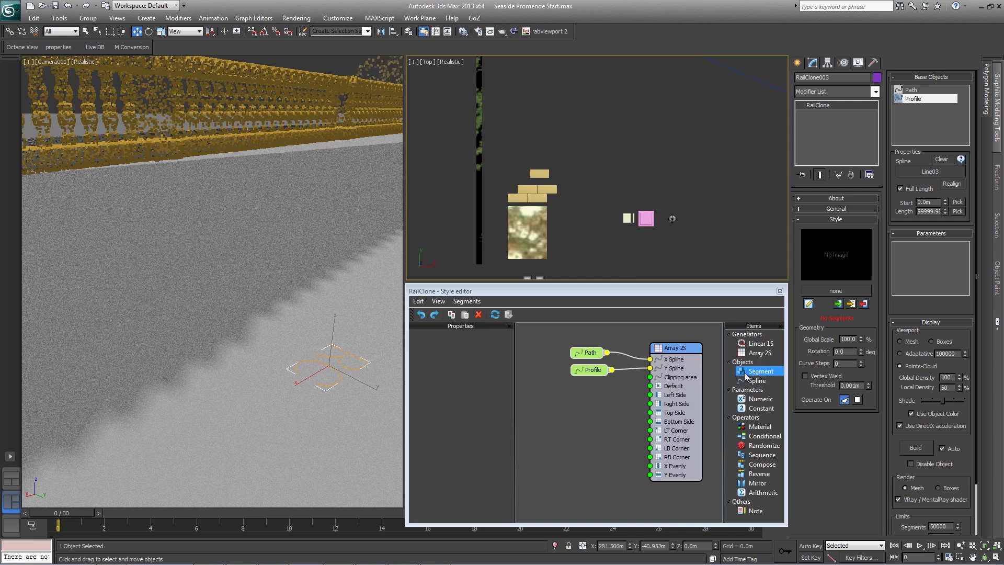
drag(758, 371, 584, 406)
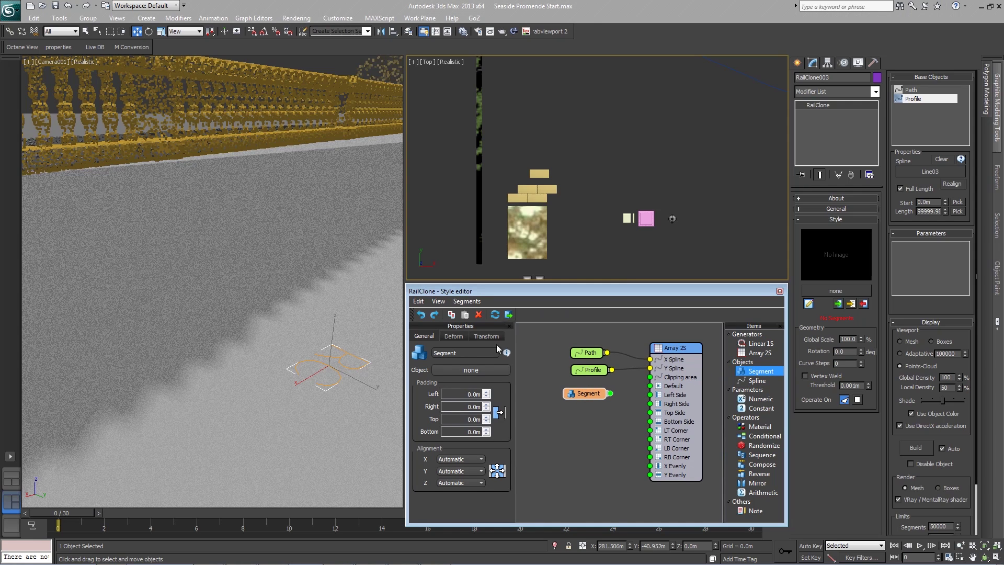
click(450, 372)
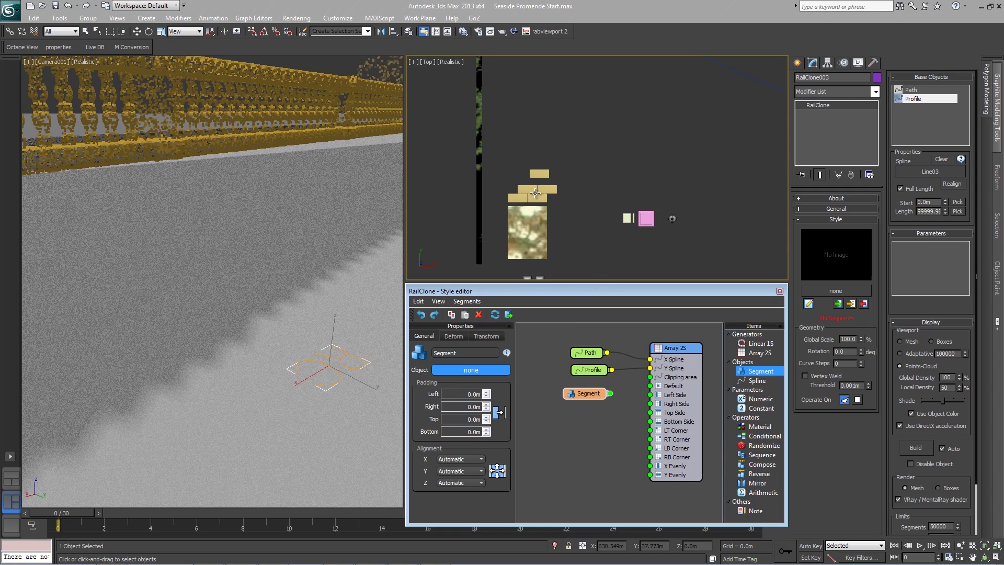
click(535, 193)
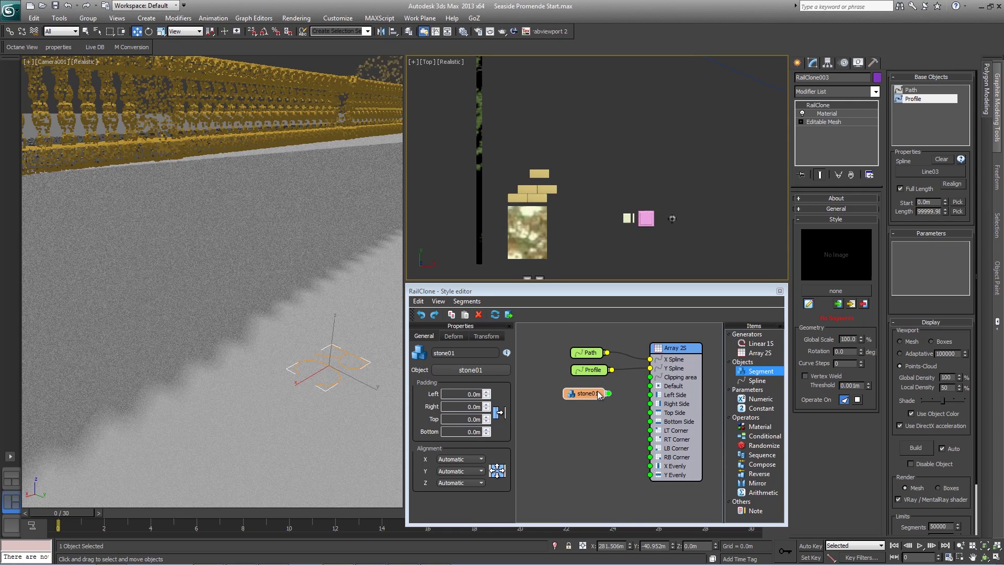
drag(598, 395, 649, 386)
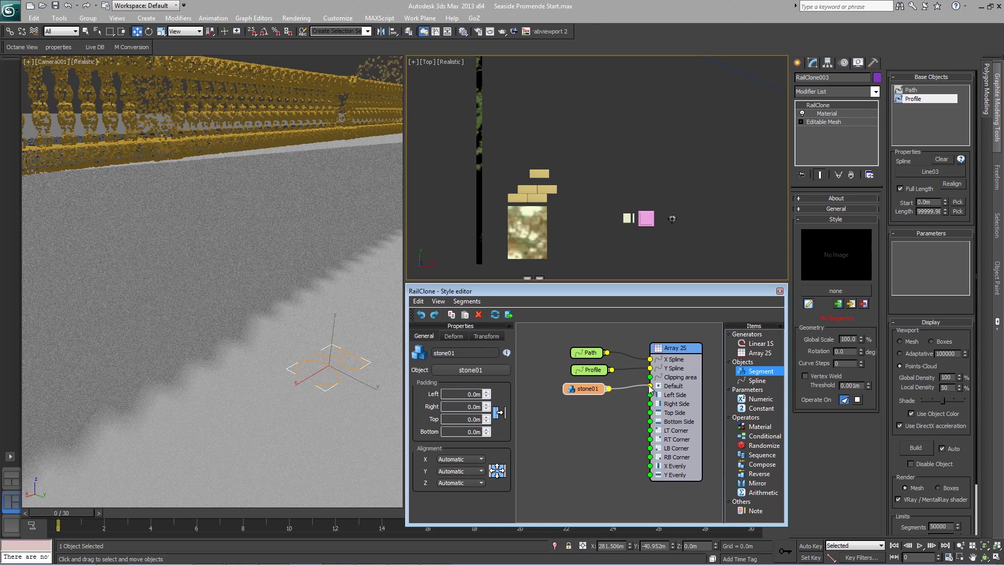
Walk the camera along the promenade to view the balustrade and stone wall.
key(Up)
mouse_move(284, 313)
mouse_down()
mouse_move(282, 280)
mouse_move(112, 219)
mouse_up()
drag(127, 285, 335, 282)
key(Down)
key(Left)
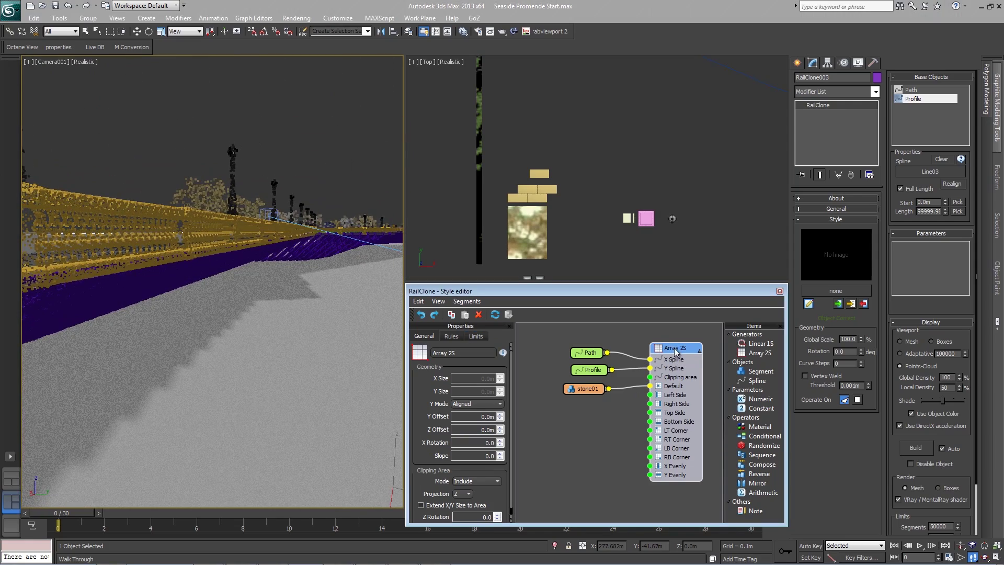
Set the Array 2S X Rotation to -90° so the stones stand as a wall.
drag(676, 350, 678, 350)
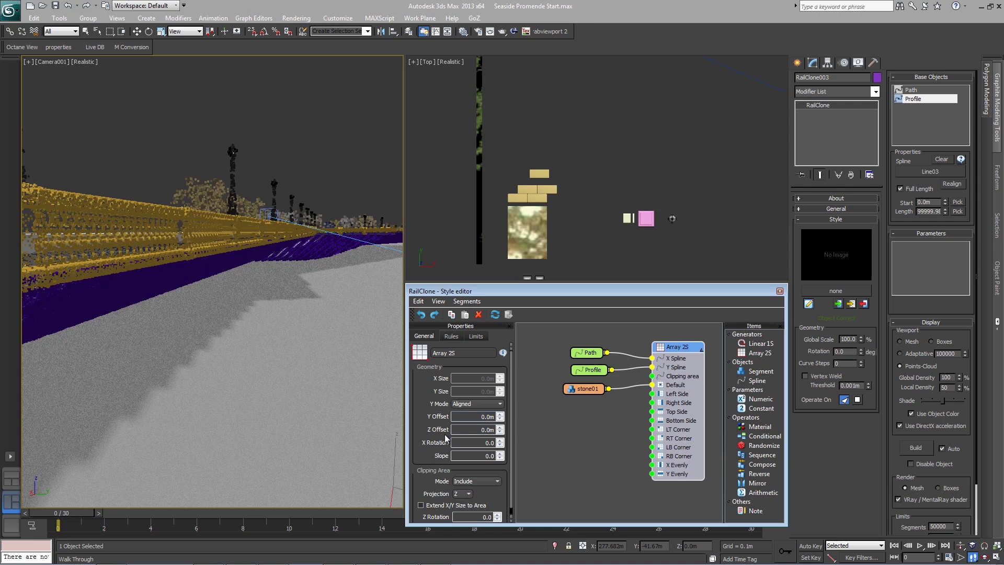
click(500, 446)
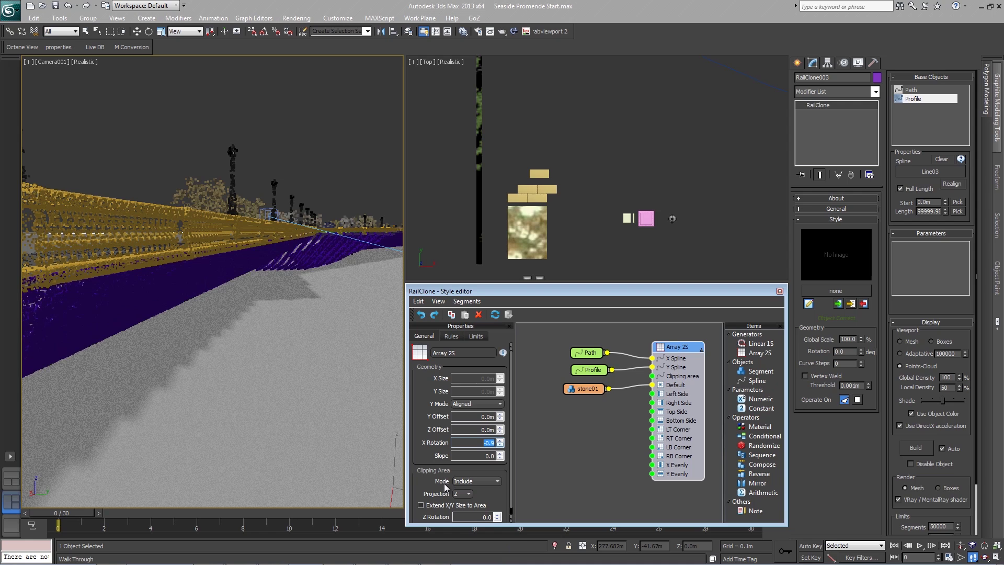
drag(500, 443, 515, 525)
drag(522, 149, 550, 439)
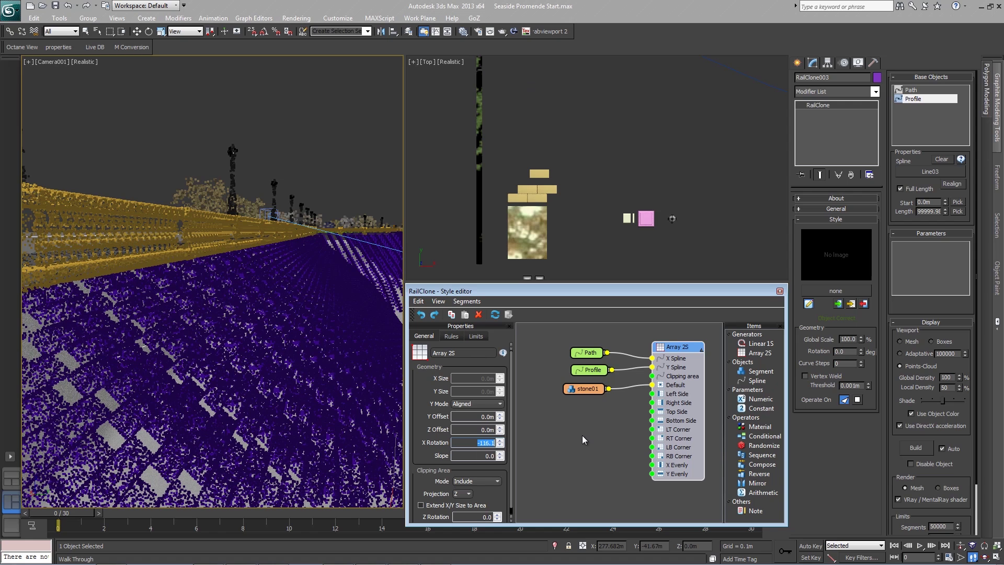
key(BackSpace)
key(Return)
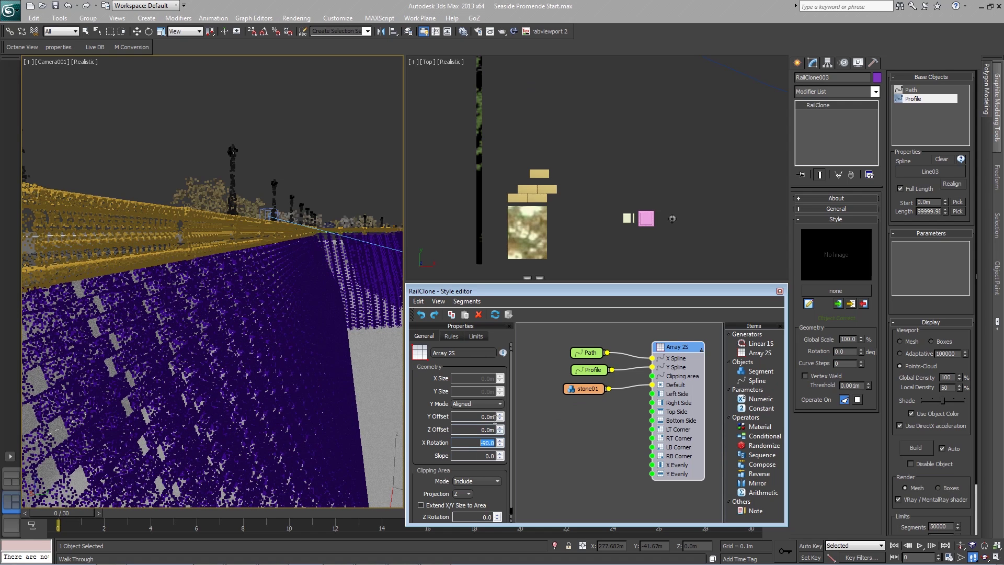
drag(500, 443, 503, 425)
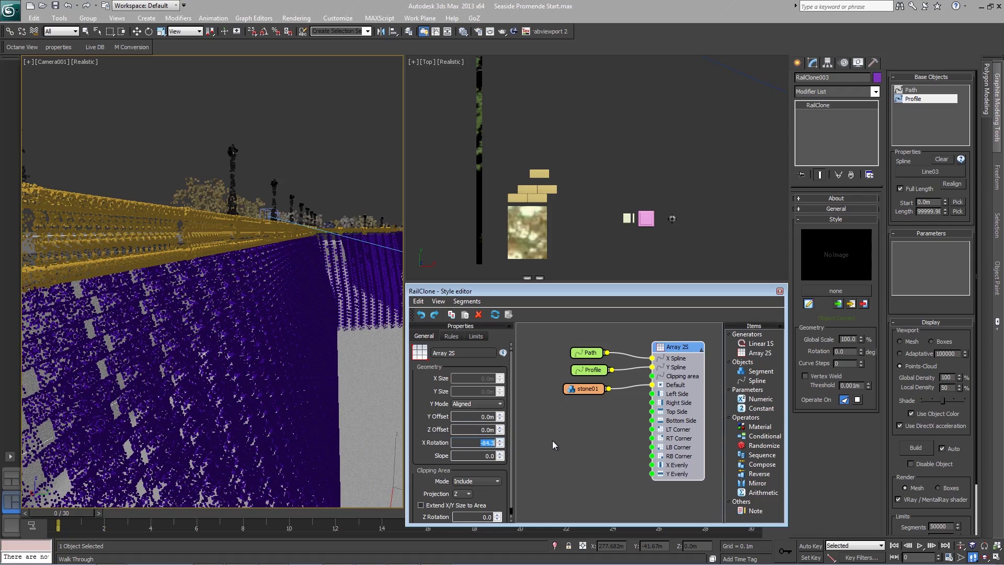
text(-90)
key(Return)
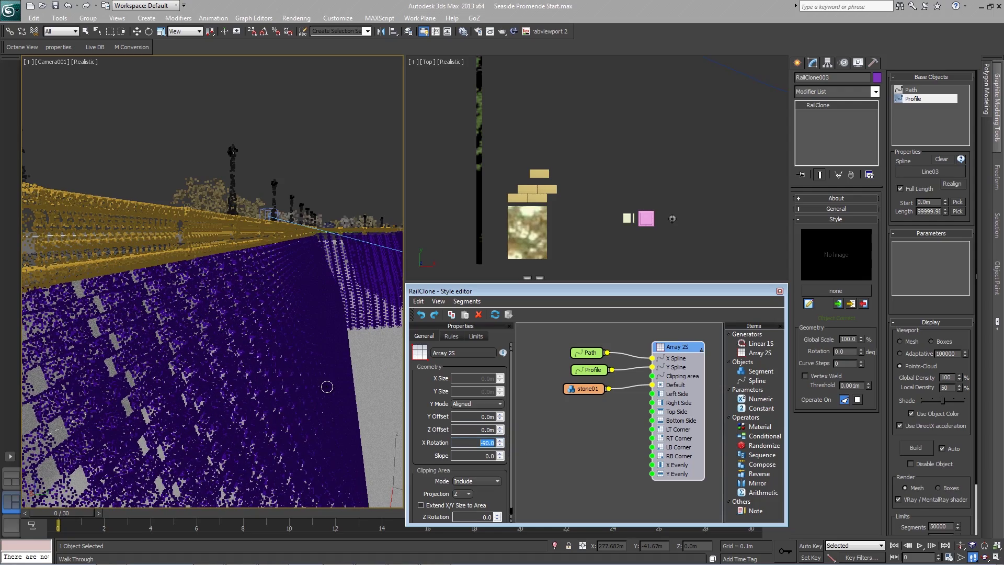
mouse_move(297, 378)
mouse_down()
mouse_move(261, 320)
mouse_move(265, 331)
mouse_up()
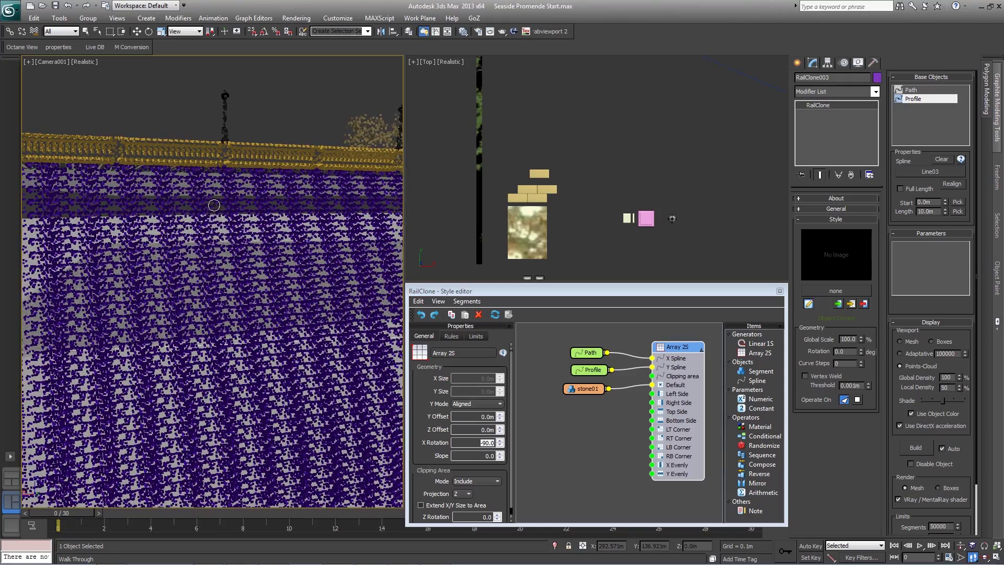
mouse_move(224, 248)
mouse_down()
mouse_move(176, 291)
mouse_move(227, 296)
mouse_move(216, 296)
mouse_up()
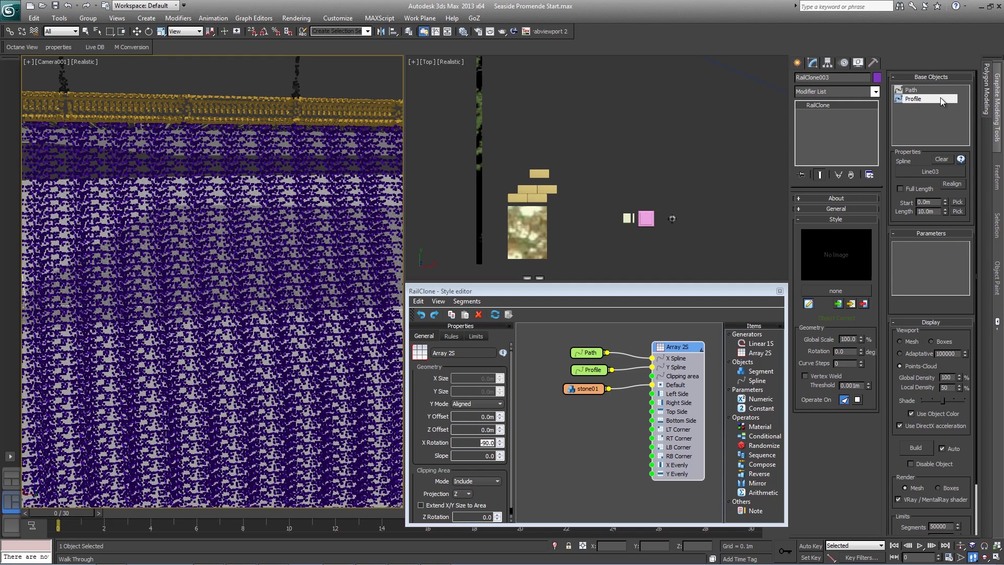
Set the Path base object's length to 20 m.
click(910, 92)
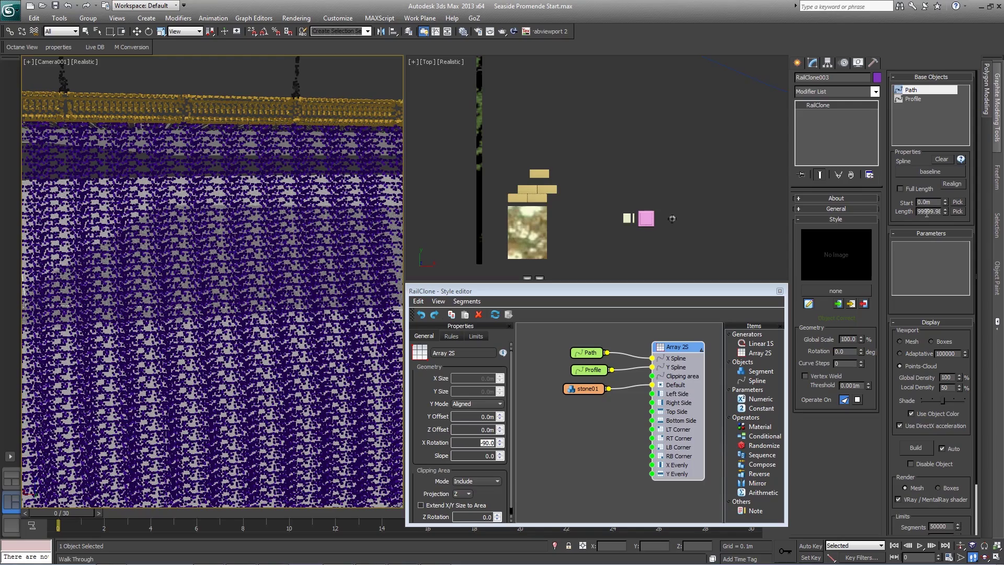
double_click(926, 213)
text(20)
key(Return)
Switch the RailClone viewport display from Points-Cloud to Mesh and look across the wall.
alt+middle_drag(225, 230, 243, 223)
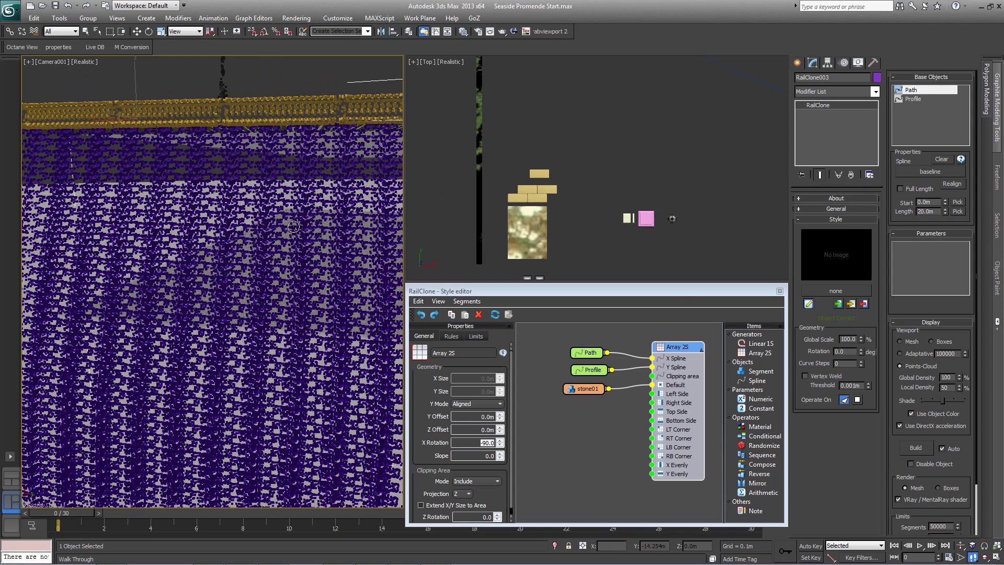
scroll(931, 237, down, 3)
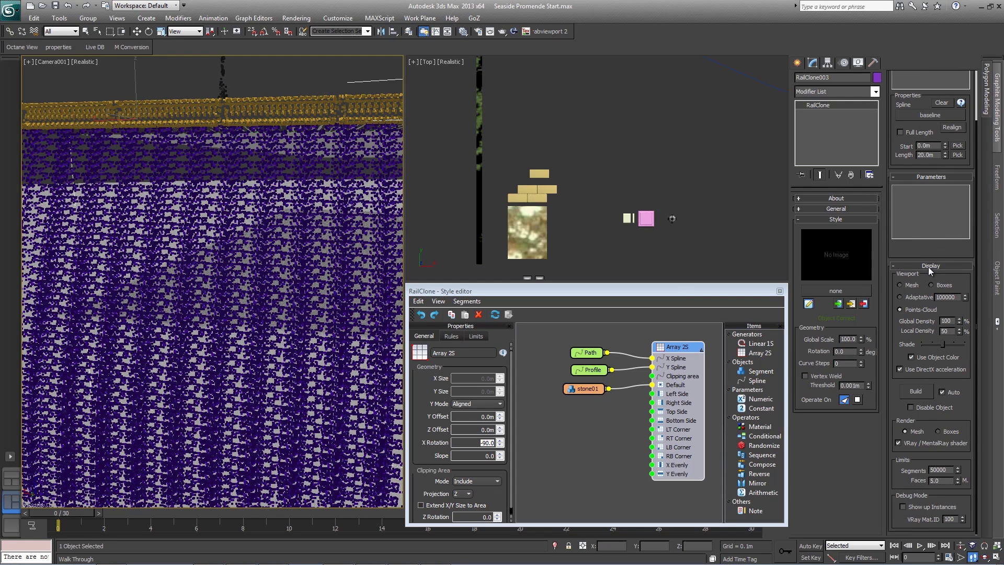
click(899, 285)
mouse_move(317, 309)
mouse_down()
mouse_move(333, 309)
mouse_move(318, 305)
mouse_move(343, 283)
mouse_up()
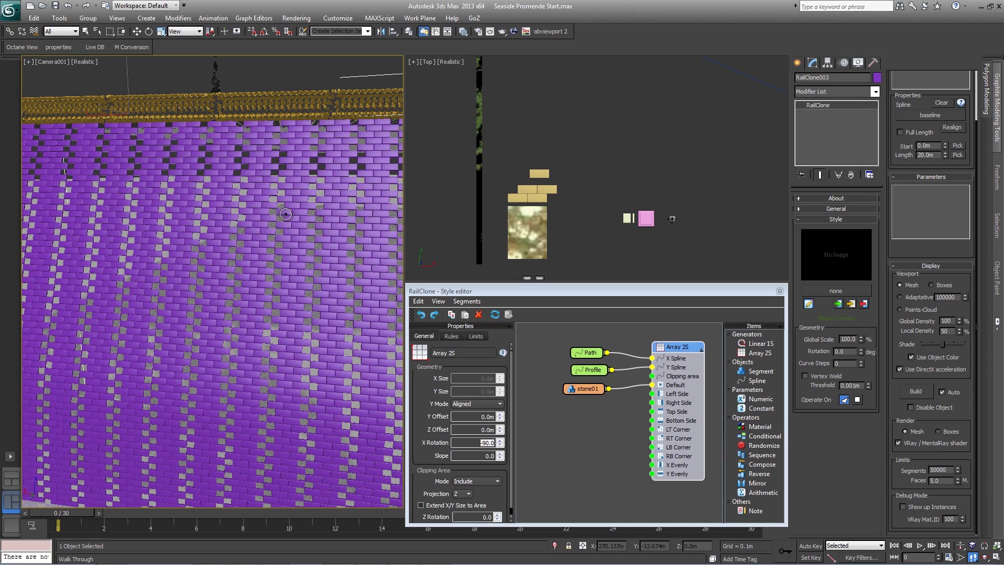
Give the stone01 segment a right padding of -0.32 m.
click(579, 390)
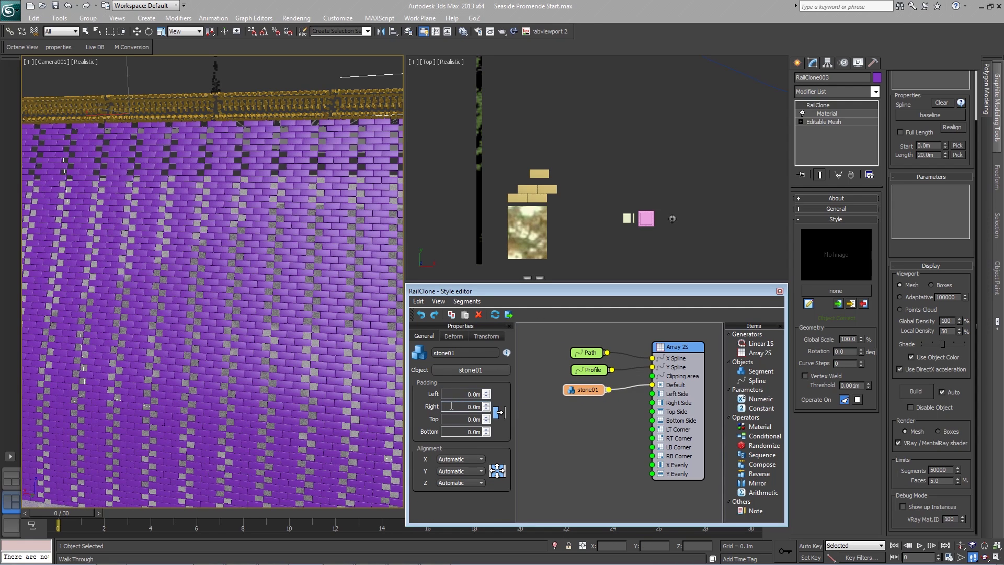
click(487, 407)
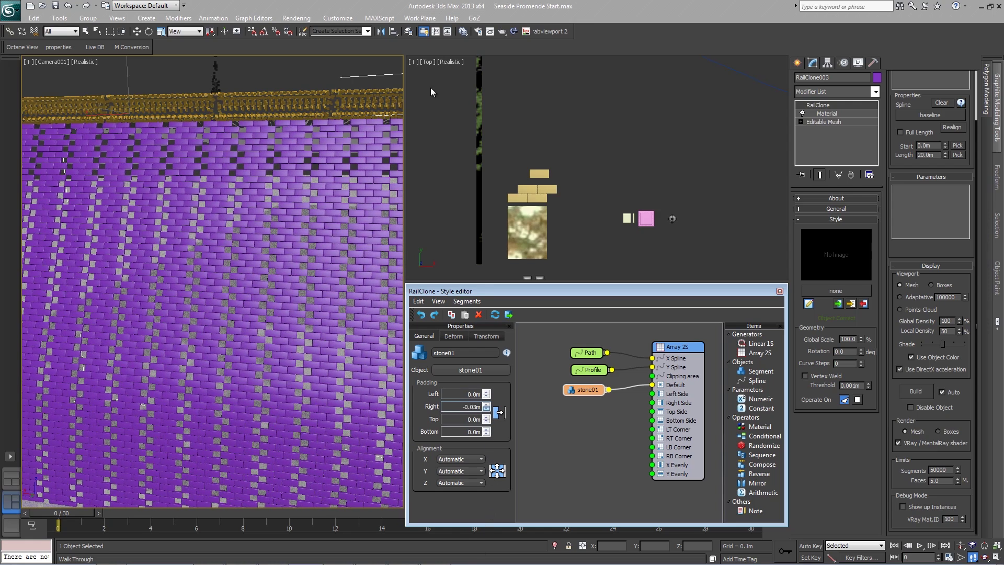
text(-0.031)
key(Return)
mouse_move(486, 408)
mouse_down()
mouse_move(486, 434)
mouse_move(486, 419)
mouse_up()
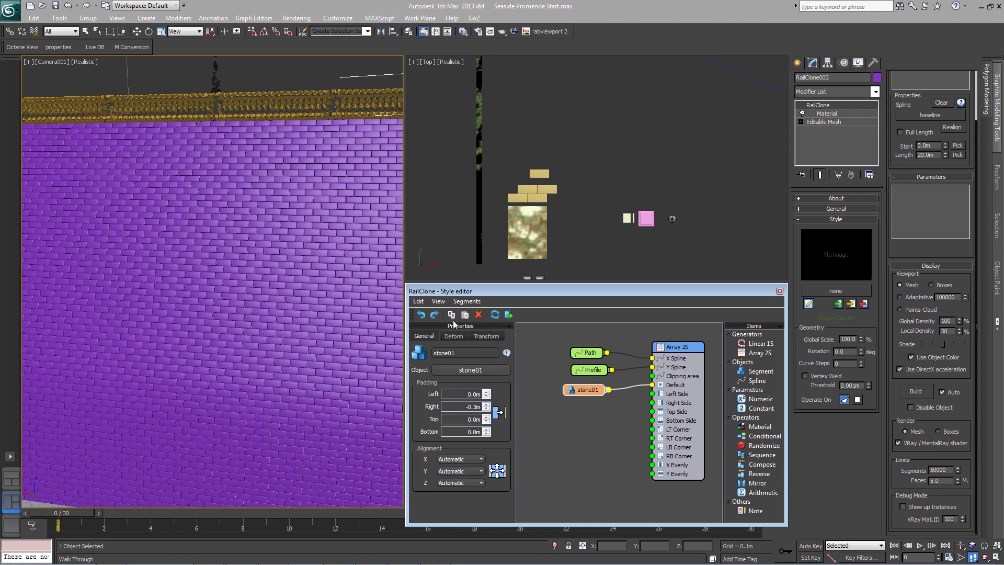
text(17)
key(Return)
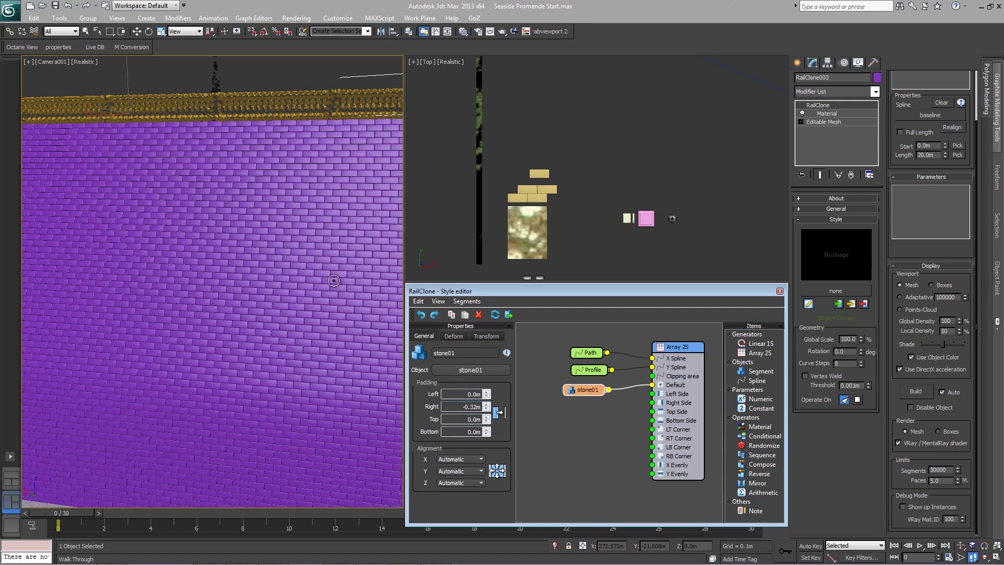
Orbit the camera around the brick wall to inspect its face and edge.
mouse_move(251, 299)
mouse_down()
mouse_move(220, 314)
mouse_move(231, 298)
mouse_move(319, 298)
mouse_move(240, 298)
mouse_move(247, 240)
mouse_up()
mouse_move(240, 315)
mouse_down()
mouse_move(282, 328)
mouse_move(262, 323)
mouse_move(107, 387)
mouse_up()
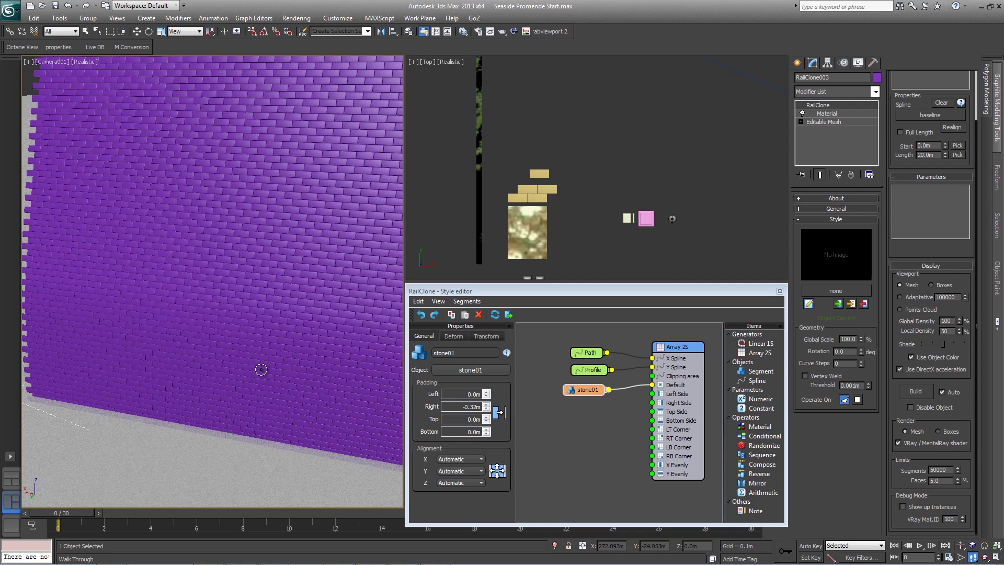
mouse_move(260, 368)
mouse_down()
mouse_move(269, 367)
mouse_move(248, 371)
mouse_move(210, 354)
mouse_up()
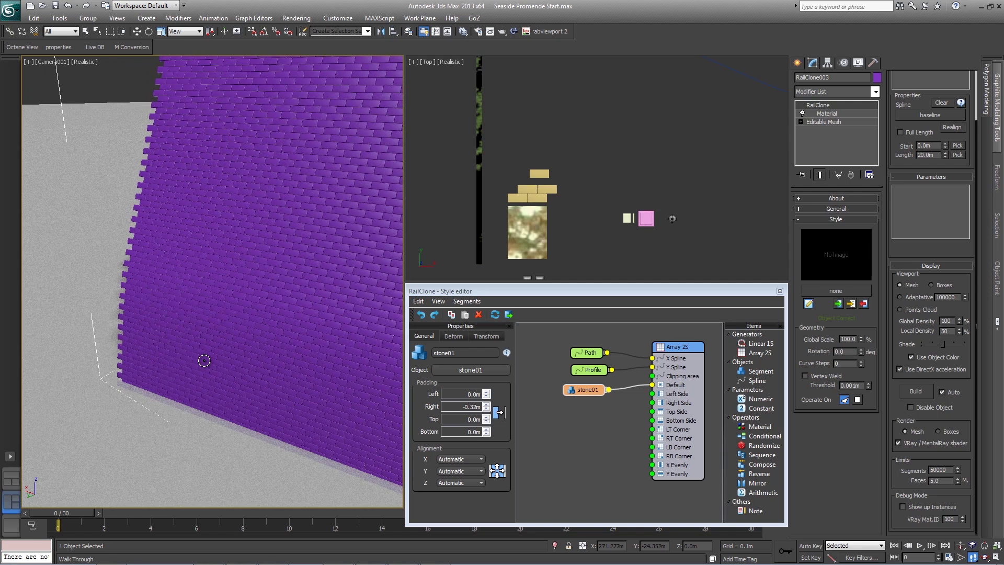
Add a stone-end segment node and wire it into the Array 2S top side input.
mouse_move(760, 371)
mouse_down()
mouse_move(602, 423)
mouse_move(588, 413)
mouse_up()
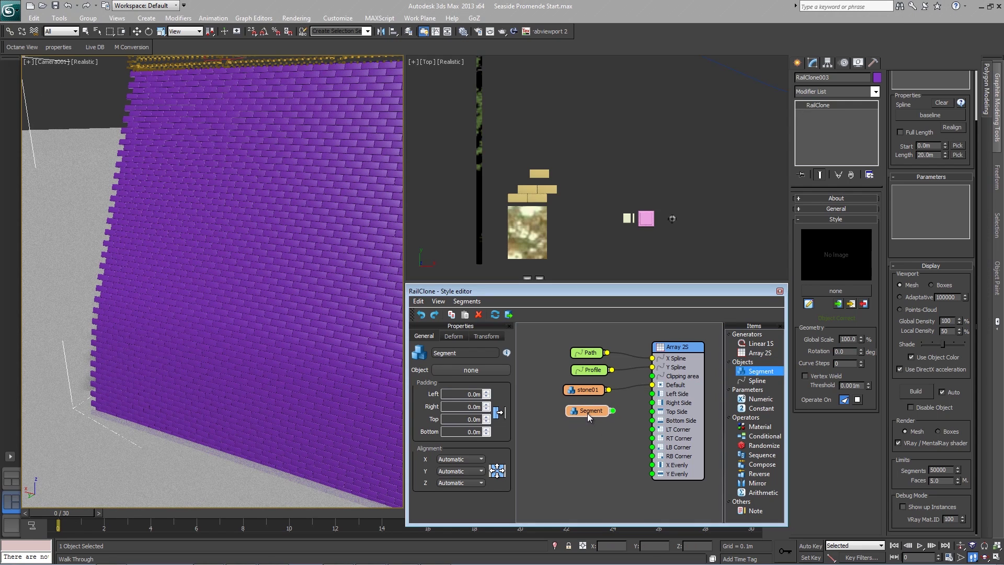
click(473, 371)
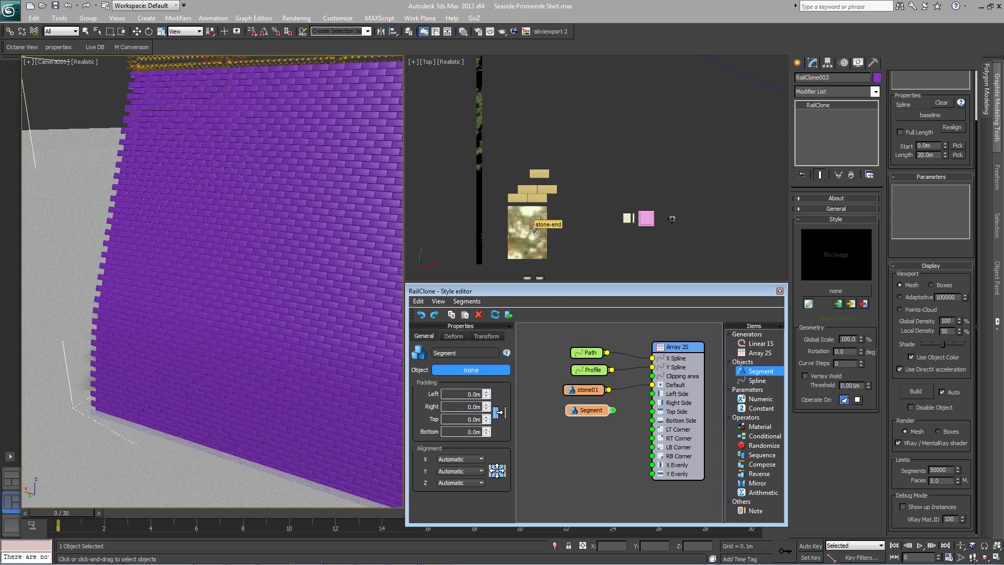
click(534, 231)
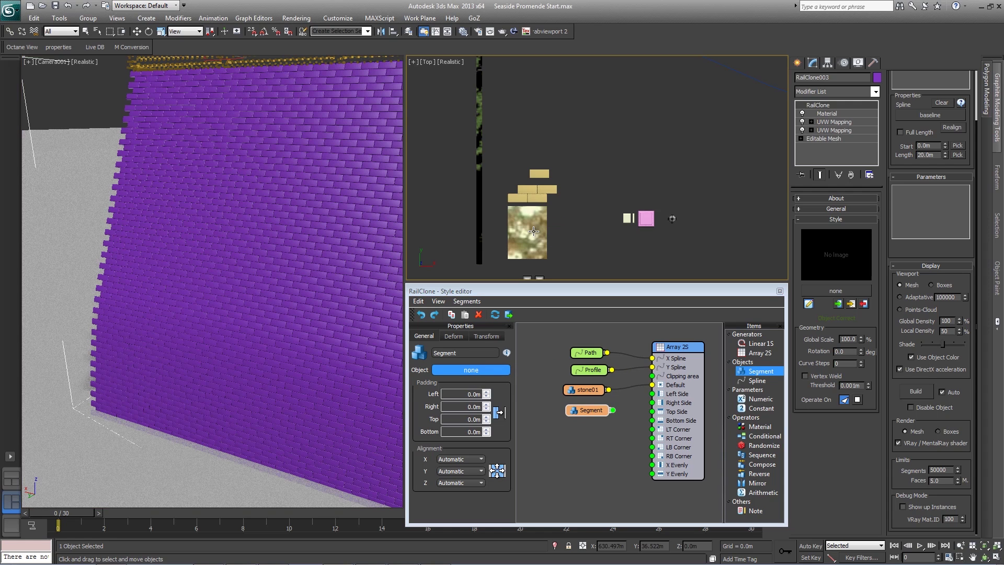
drag(595, 411, 586, 407)
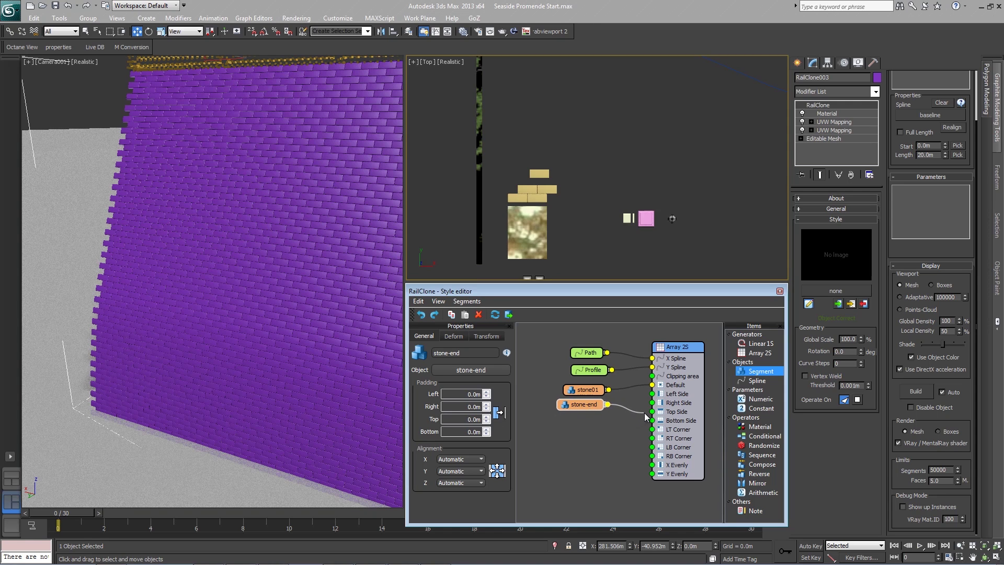
drag(647, 416, 638, 413)
mouse_move(607, 404)
mouse_down()
mouse_move(632, 441)
mouse_move(652, 412)
mouse_up()
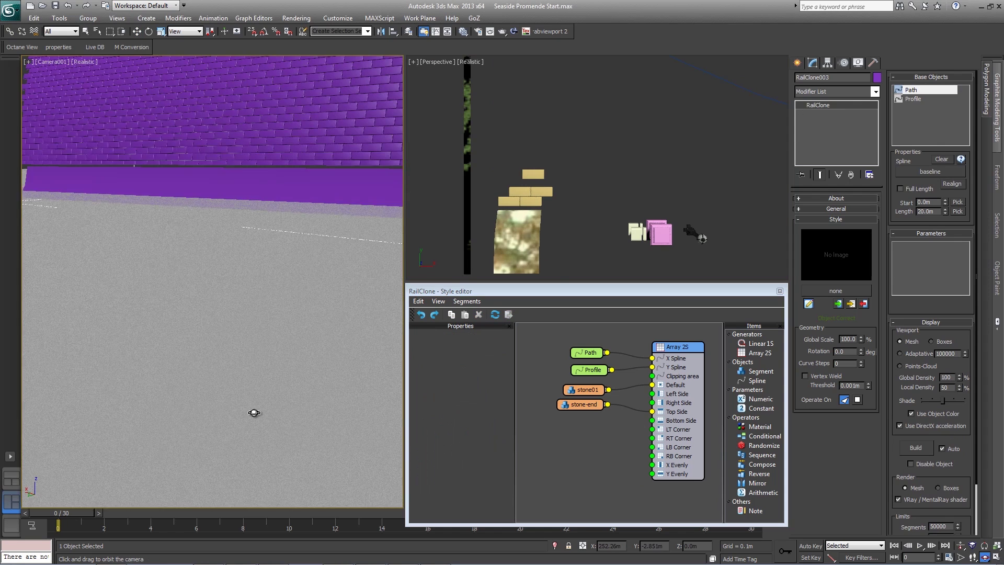
drag(253, 412, 251, 412)
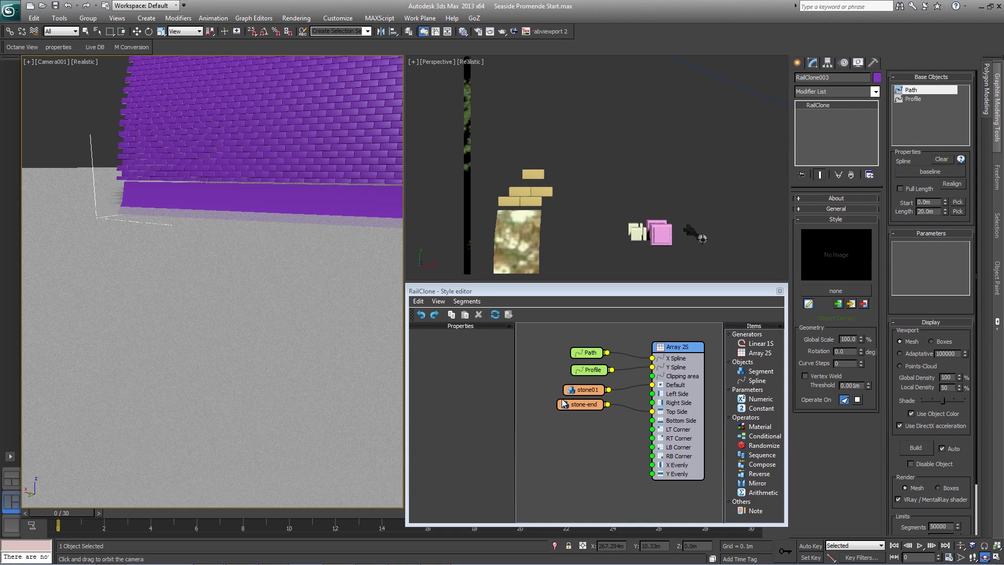
drag(591, 403, 594, 407)
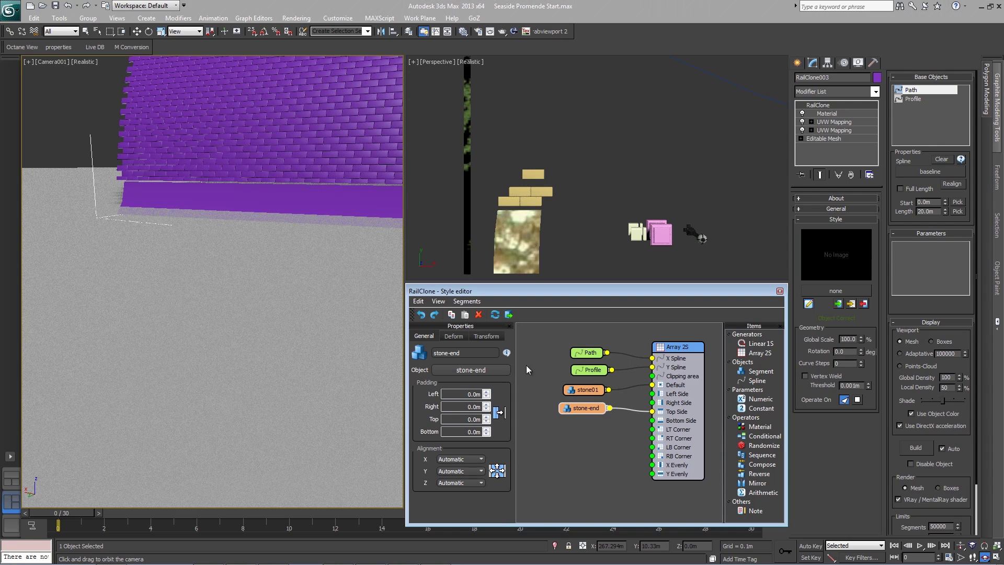
Rotate the stone-end pieces 180° about Y.
click(488, 336)
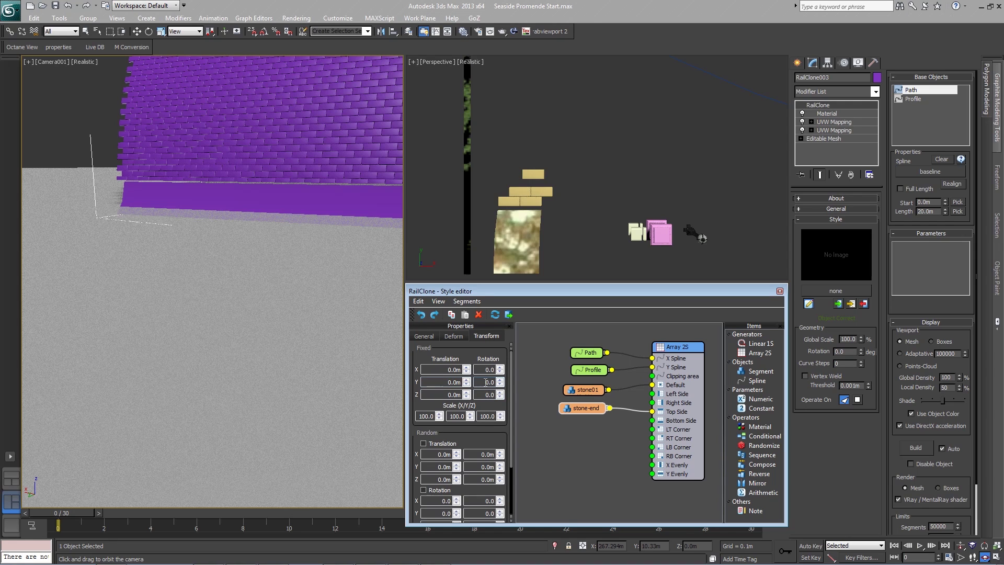
text(180)
key(Return)
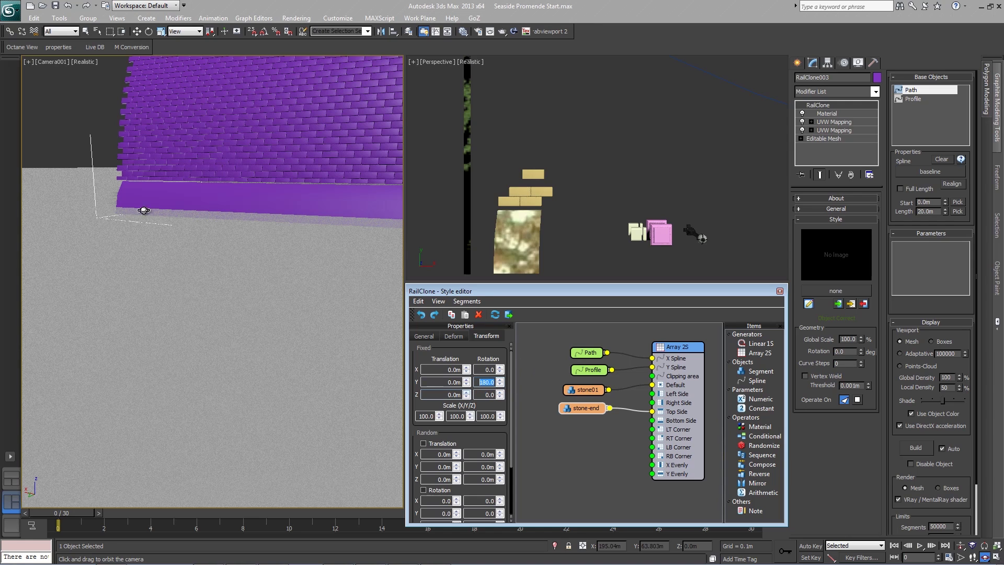
Lower the stone-end pieces to a Z translation of about -0.53 m.
click(466, 395)
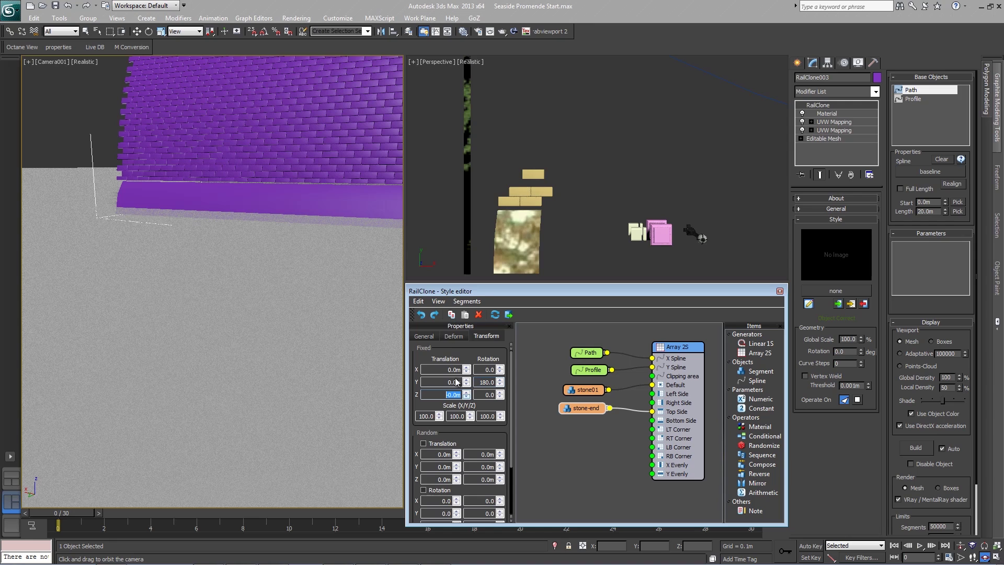
text(-0.106)
key(Return)
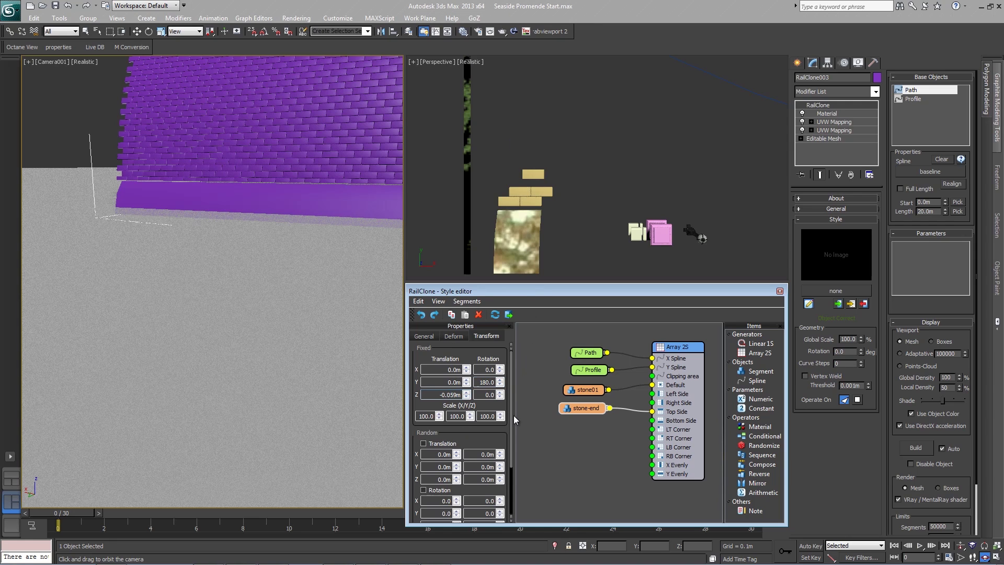
double_click(437, 395)
text(-1)
key(Return)
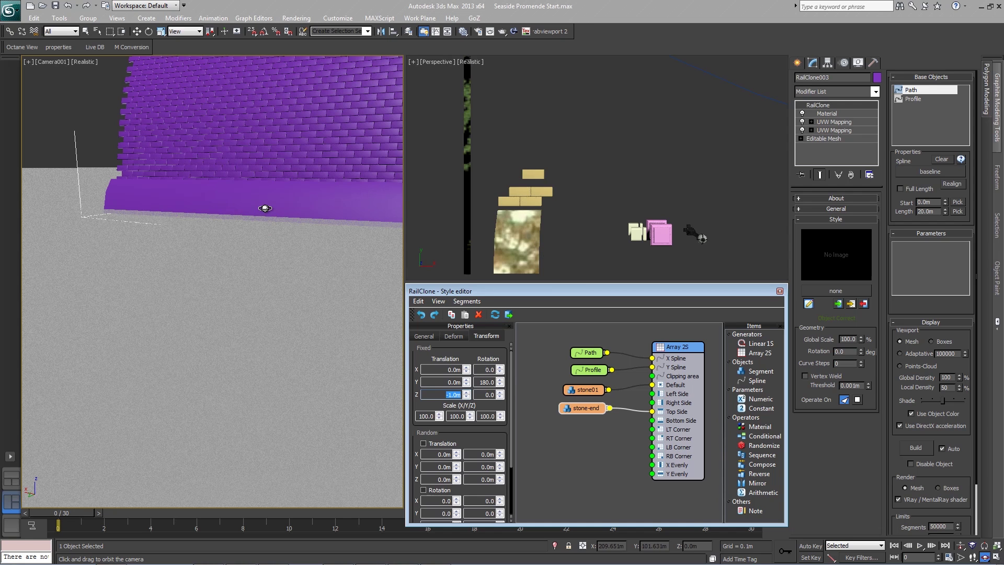
drag(262, 206, 266, 215)
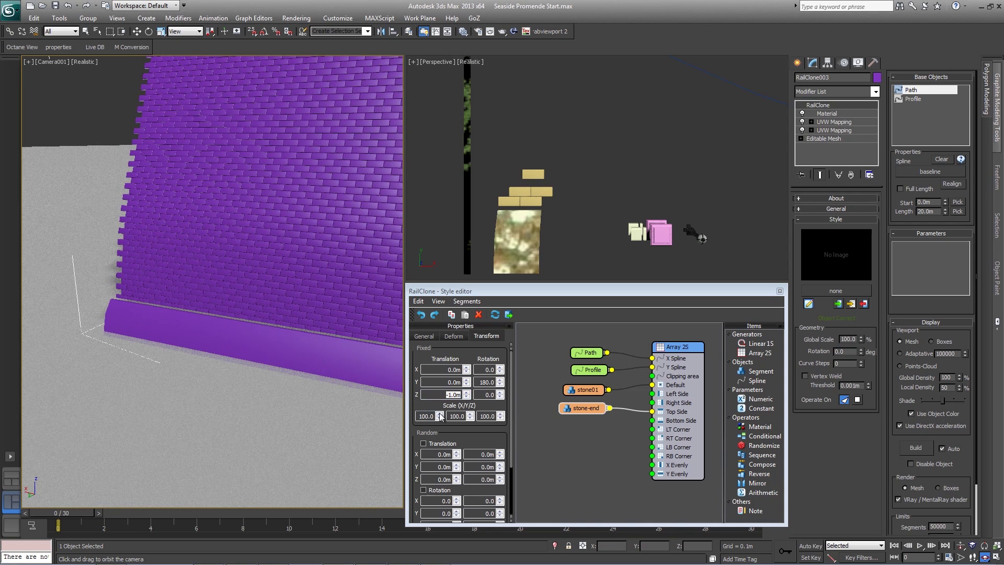
drag(465, 401, 464, 404)
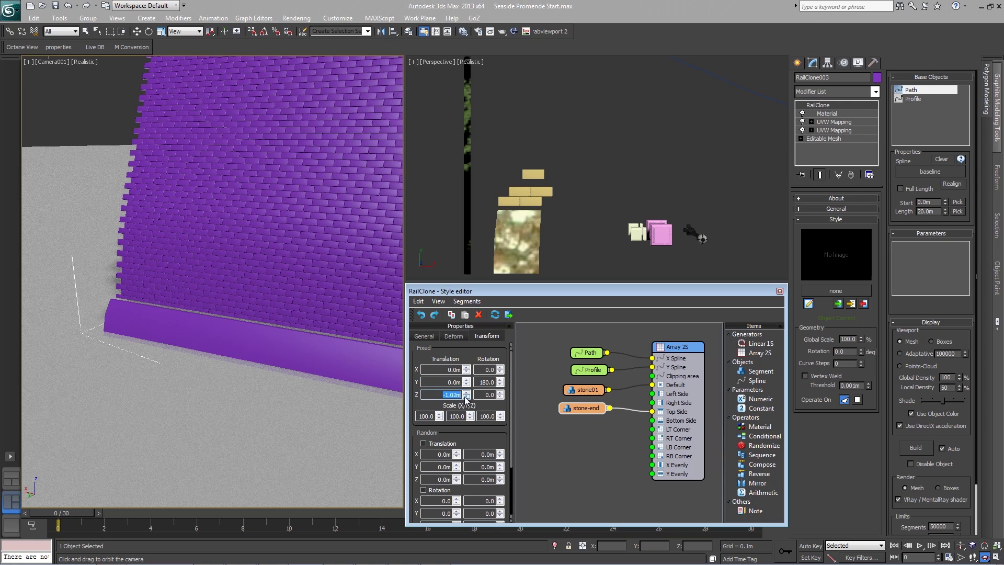
key(BackSpace)
key(Return)
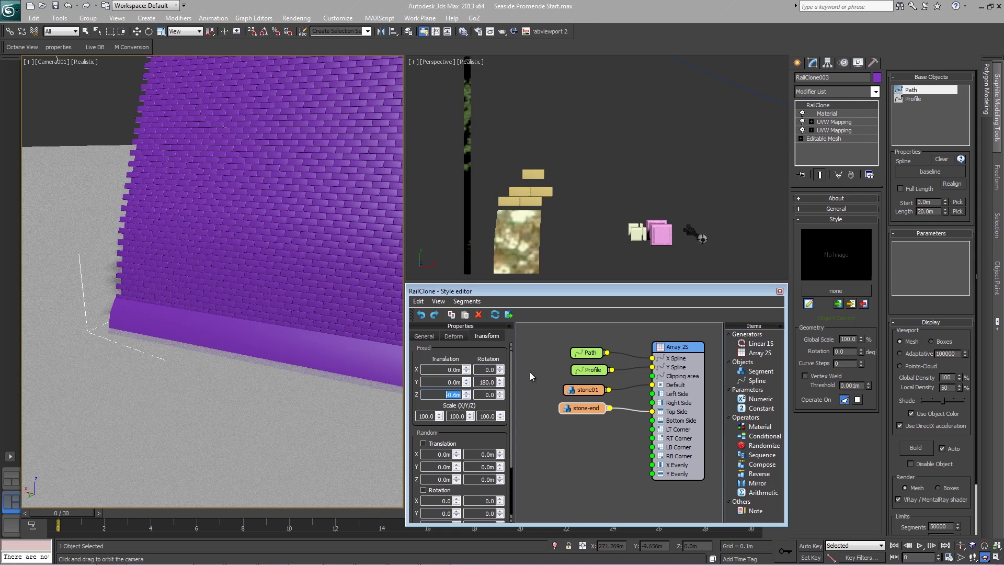
drag(466, 396, 469, 416)
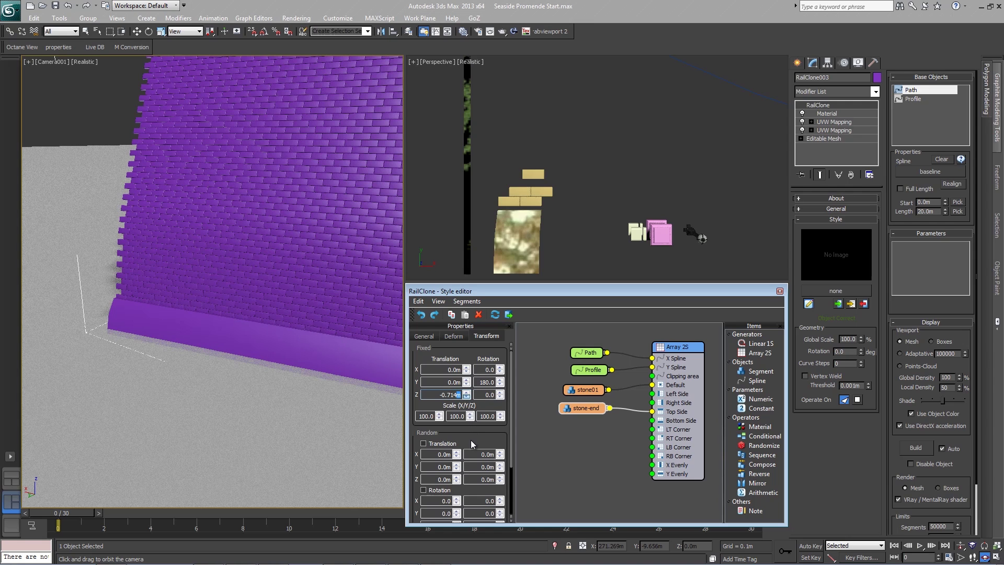
drag(466, 393, 466, 396)
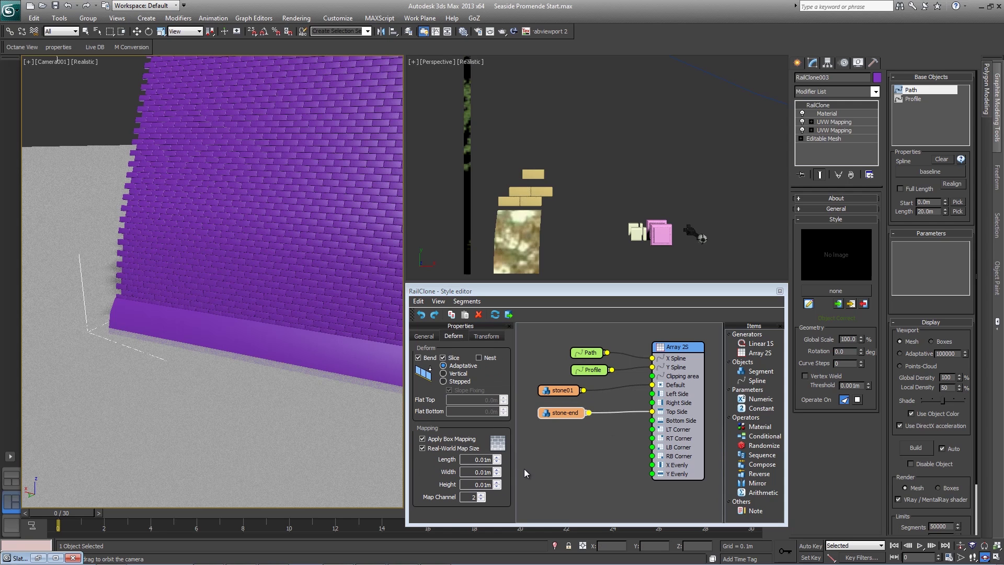
Restore the Slate Material Editor and drag the stone Multi/Sub-Object material onto the RailClone wall.
click(463, 31)
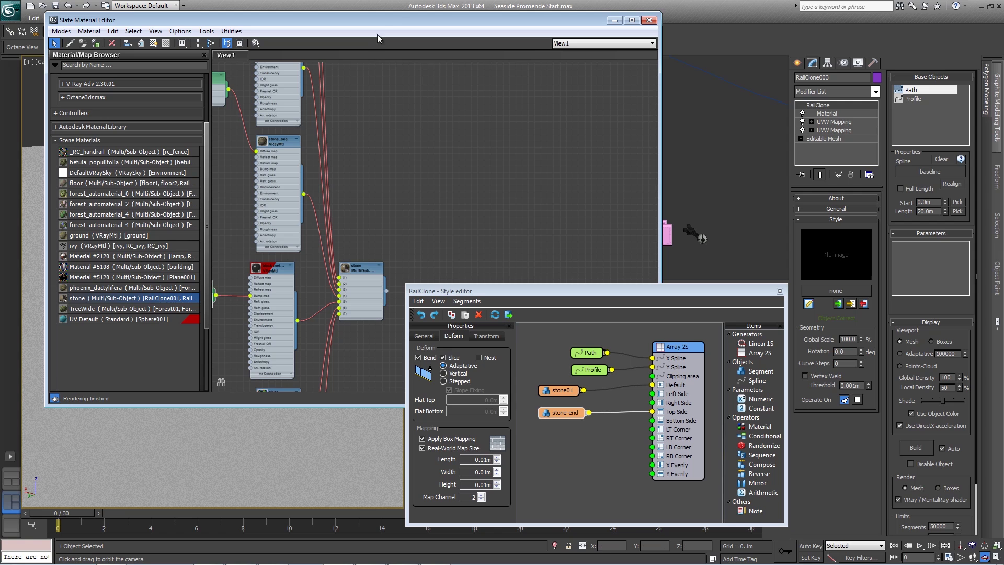
mouse_move(382, 21)
mouse_down()
mouse_move(334, 75)
mouse_move(539, 174)
mouse_up()
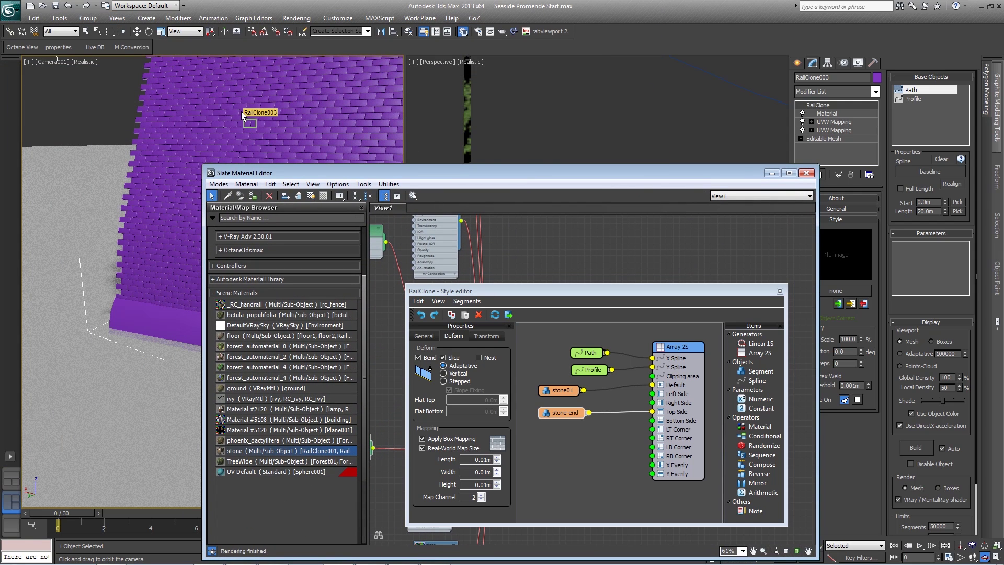
drag(248, 219, 244, 113)
Inspect the stone material's nodes in the Slate editor, then close it.
drag(492, 178, 252, 127)
mouse_move(264, 289)
middle_down()
mouse_move(336, 322)
mouse_move(331, 410)
middle_up()
mouse_move(308, 350)
middle_down()
mouse_move(326, 384)
mouse_move(289, 381)
mouse_move(242, 331)
mouse_move(259, 347)
mouse_move(296, 291)
middle_up()
scroll(296, 291, up, 1)
scroll(296, 291, up, 1)
scroll(293, 264, up, 1)
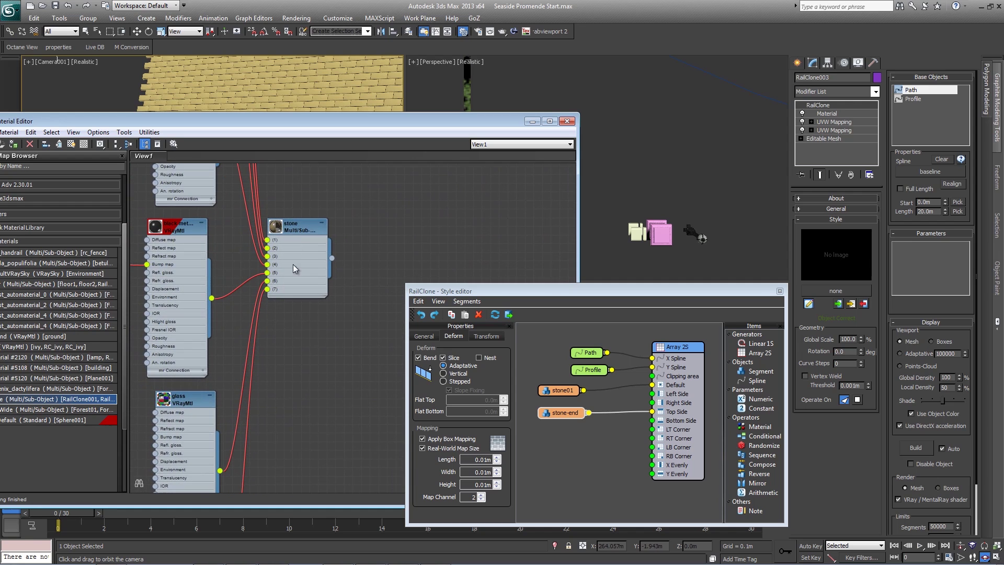
click(566, 121)
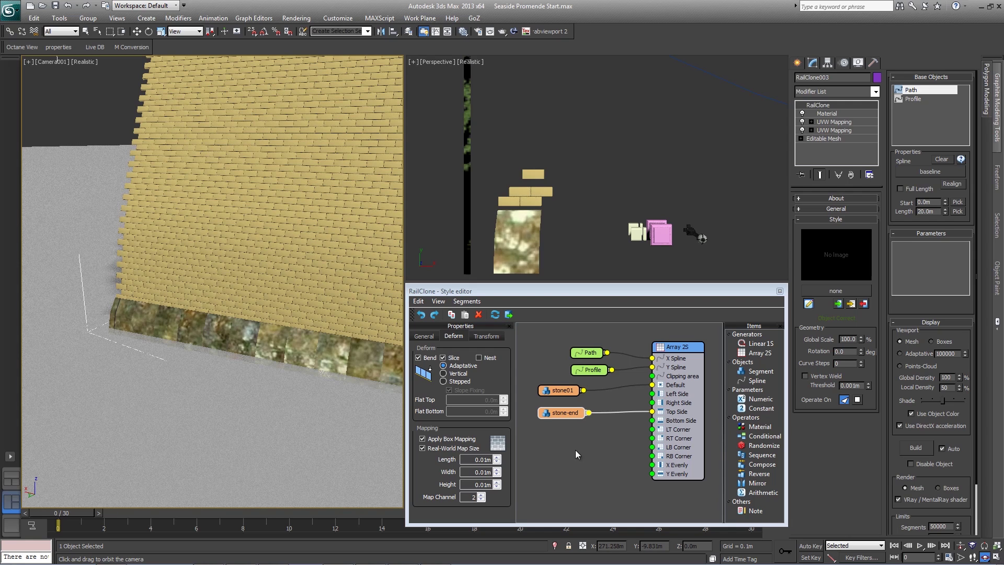
Add a Material operator after stone01 and wire stone01 into its segment input.
middle_drag(594, 442, 590, 426)
drag(760, 426, 596, 372)
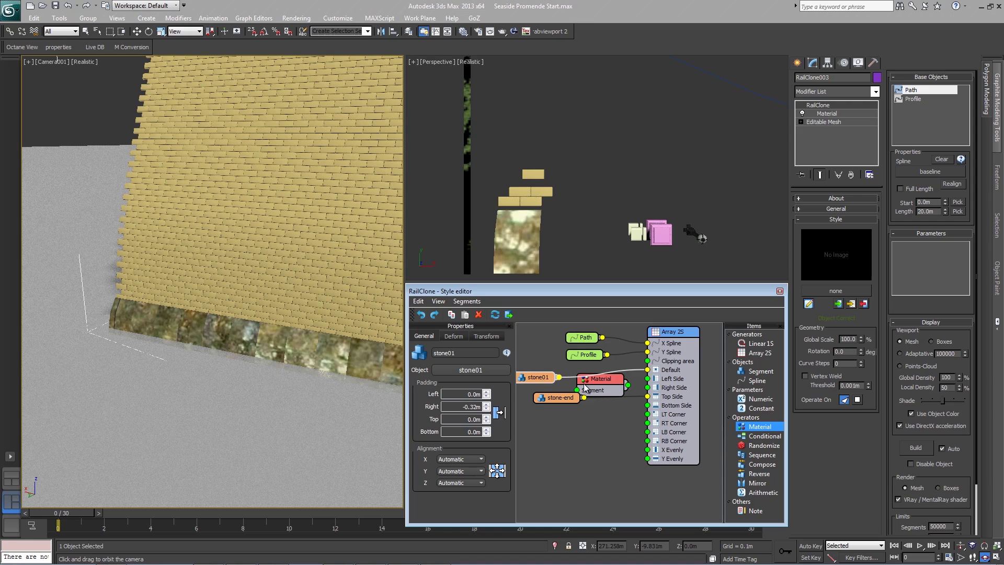
click(596, 370)
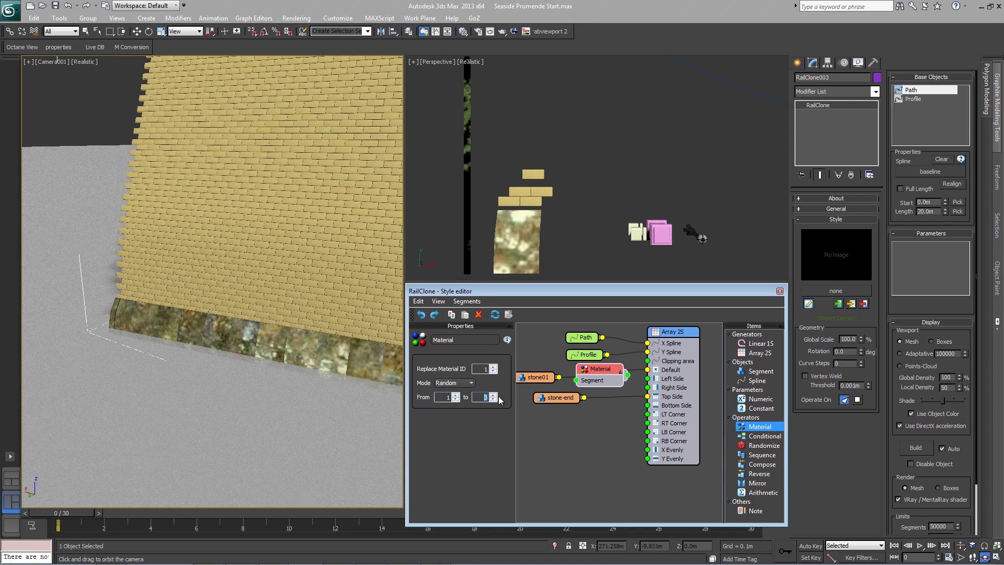
click(544, 378)
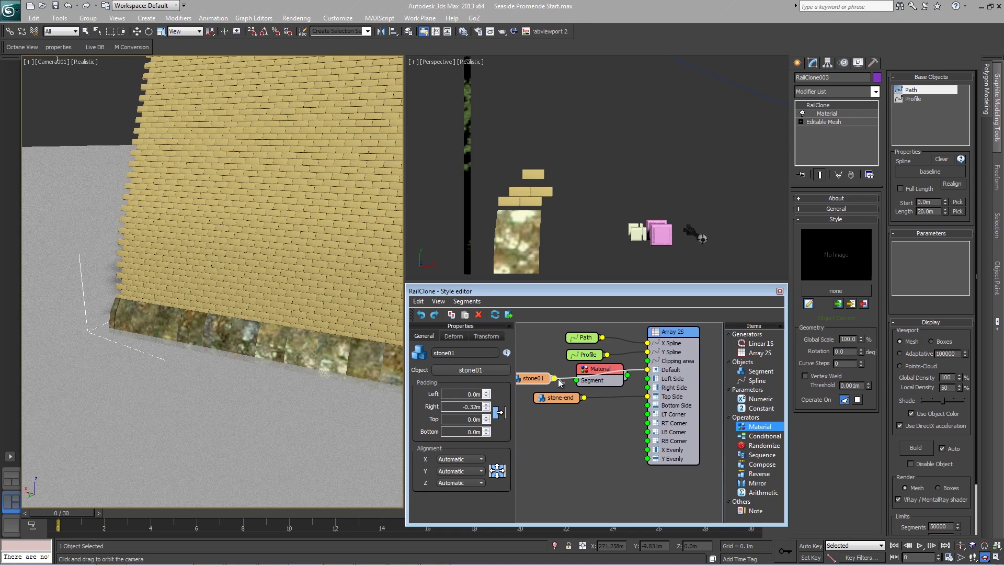
drag(559, 383, 577, 383)
Set the Material operator to Random mode with IDs 1 to 3, then check the wall's mottled look.
click(619, 386)
drag(604, 378, 648, 369)
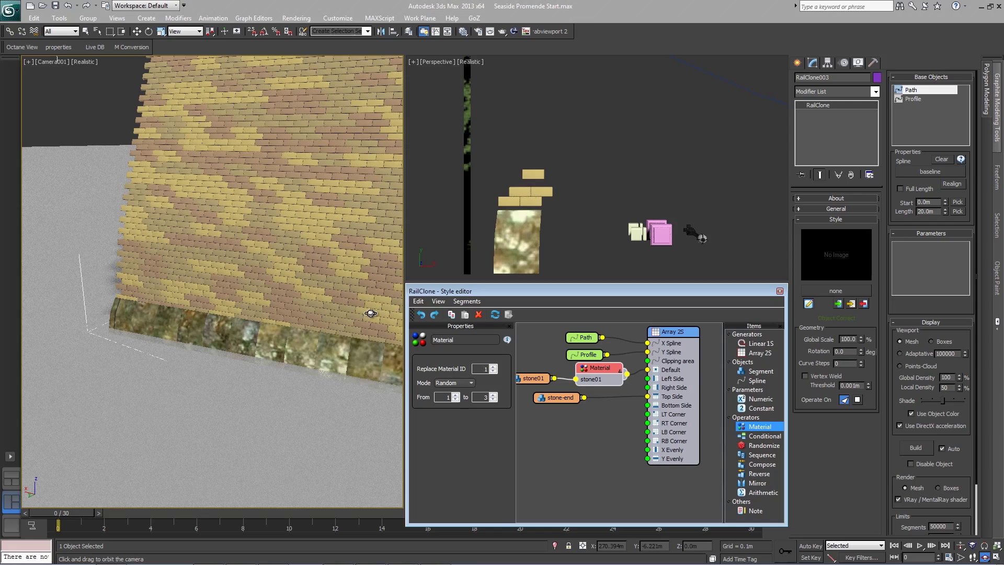
mouse_move(249, 184)
middle_down()
mouse_move(241, 211)
mouse_move(228, 206)
mouse_move(233, 163)
middle_up()
alt+middle_drag(277, 272, 286, 270)
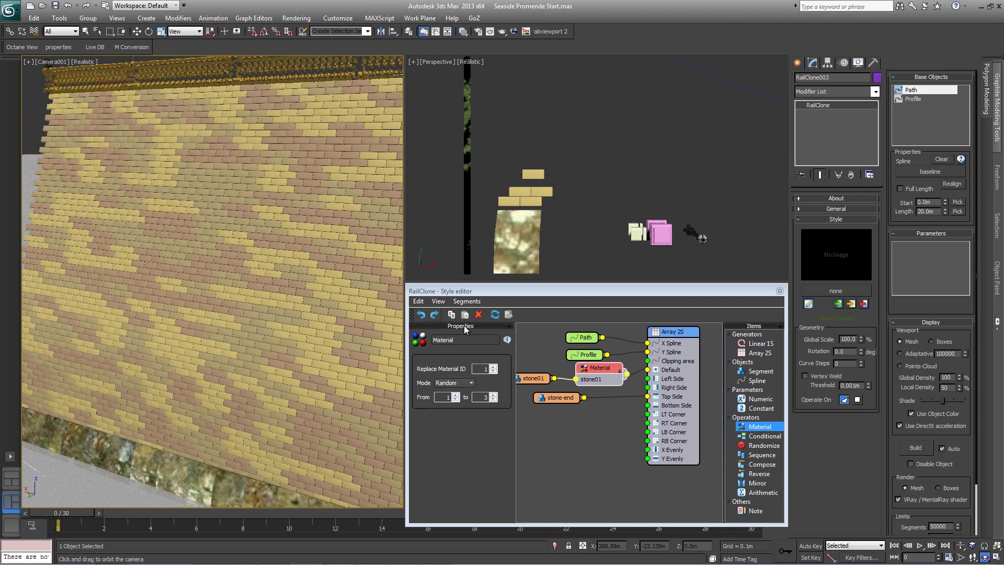
In stone01's Transform settings, enable Random Translation with a Z maximum of 0.05m.
click(533, 377)
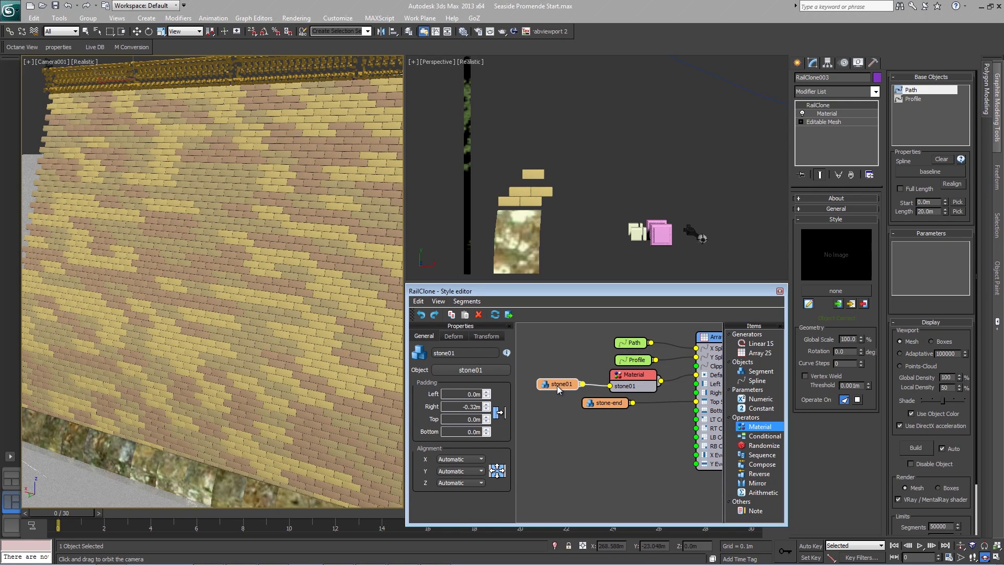
click(488, 337)
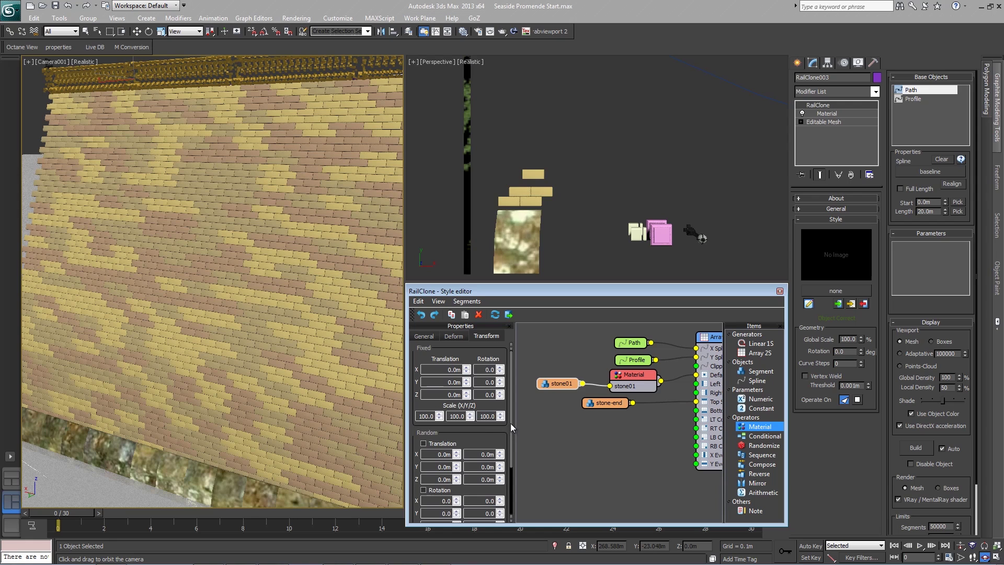
drag(510, 423, 511, 472)
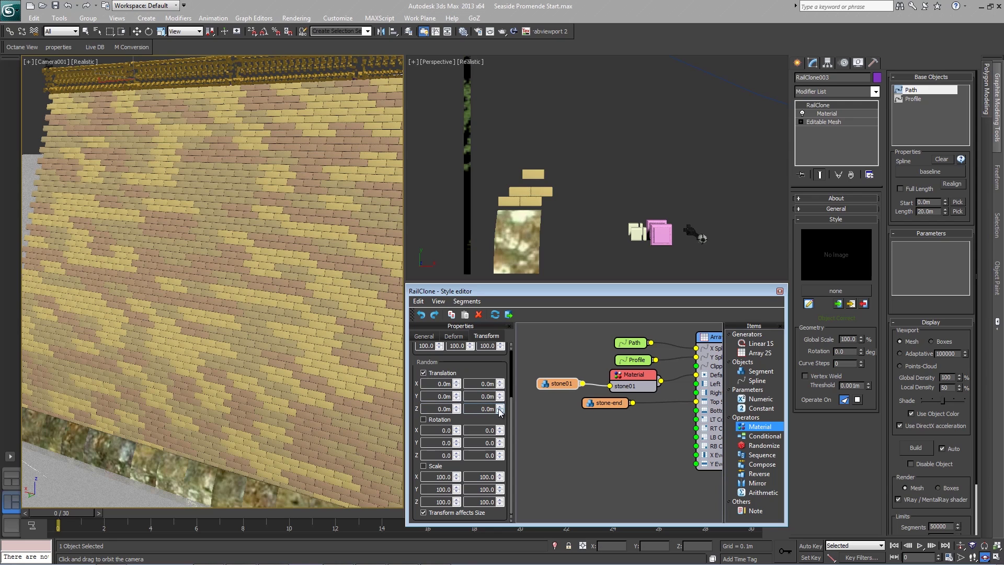
drag(499, 411, 296, 195)
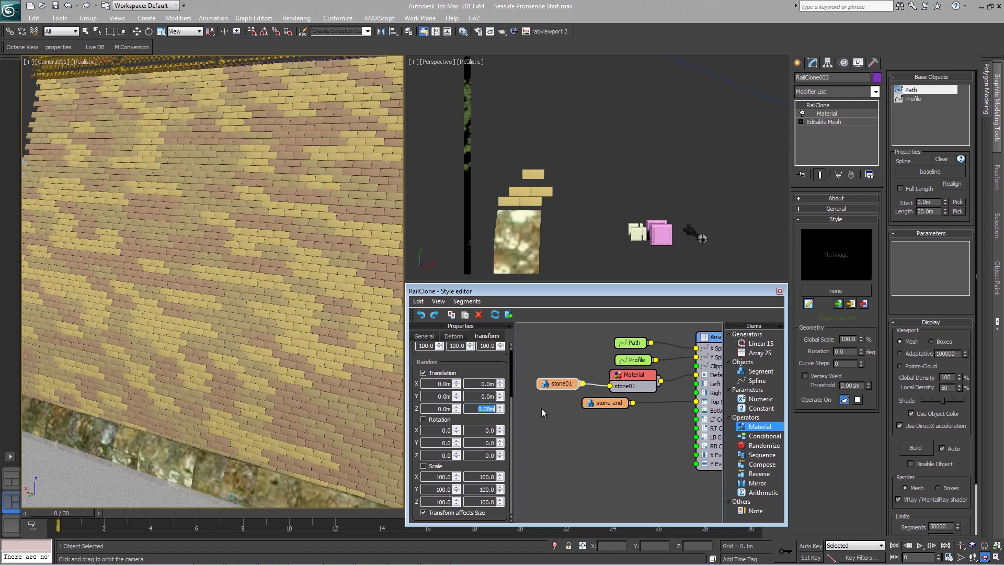
text(0.05)
key(Return)
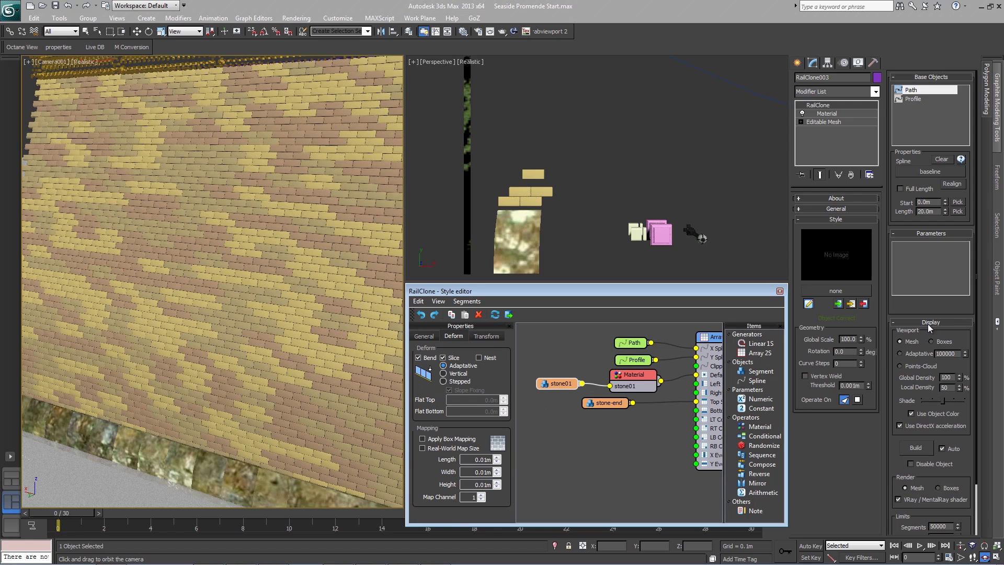
Display the RailClone wall as a Points-Cloud and orbit until the wall runs level.
click(914, 368)
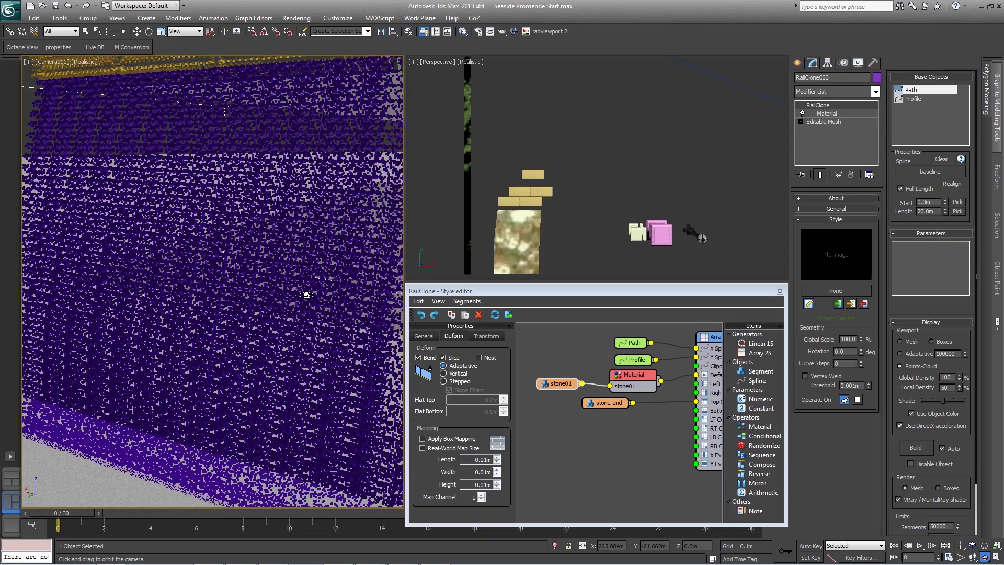
mouse_move(314, 296)
mouse_down()
mouse_move(371, 279)
mouse_move(338, 299)
mouse_up()
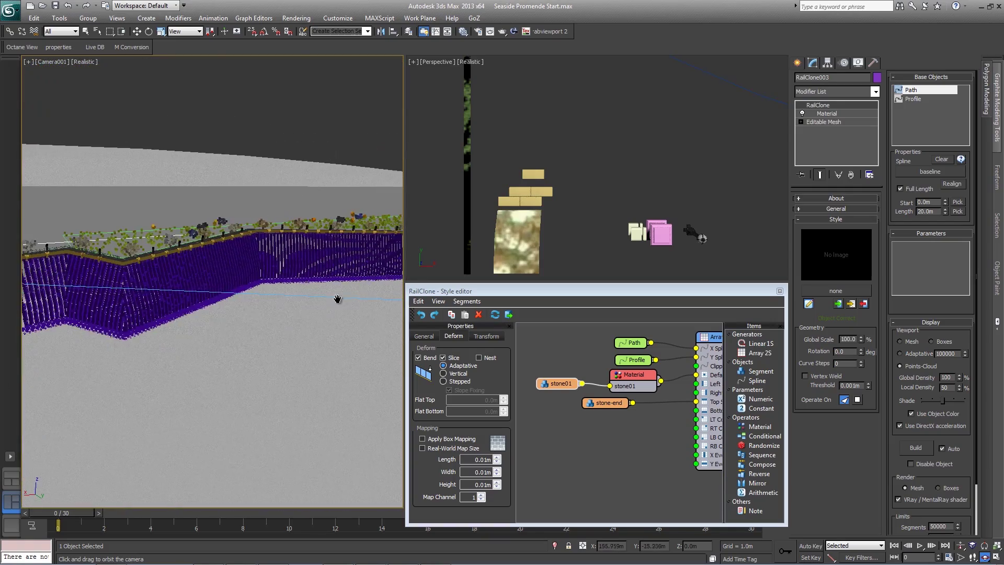
mouse_move(338, 299)
mouse_down()
mouse_move(202, 325)
mouse_move(320, 309)
mouse_up()
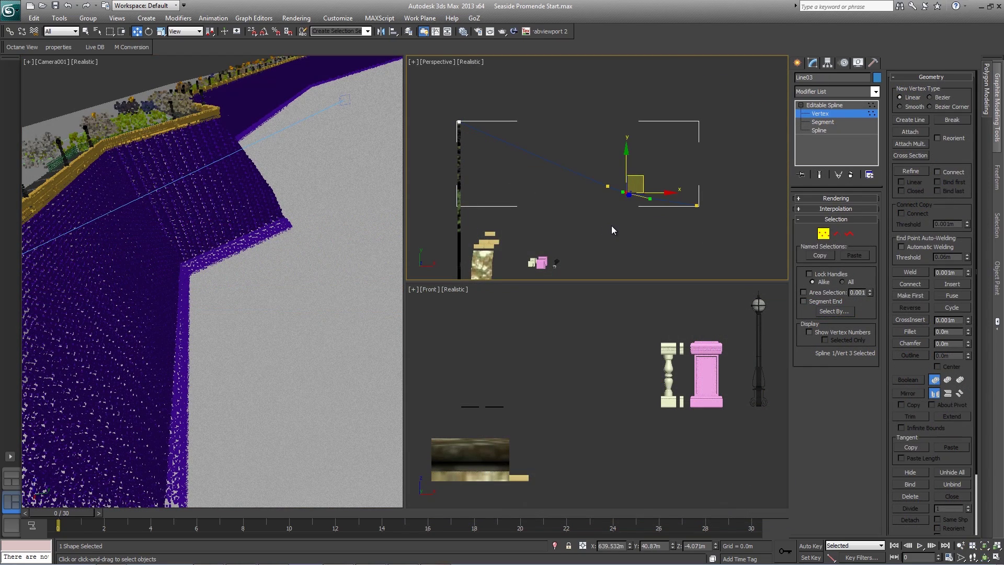
Pull the Bezier tangent handles of Line03's second and neighbouring vertices to curve the profile.
middle_drag(609, 224, 631, 215)
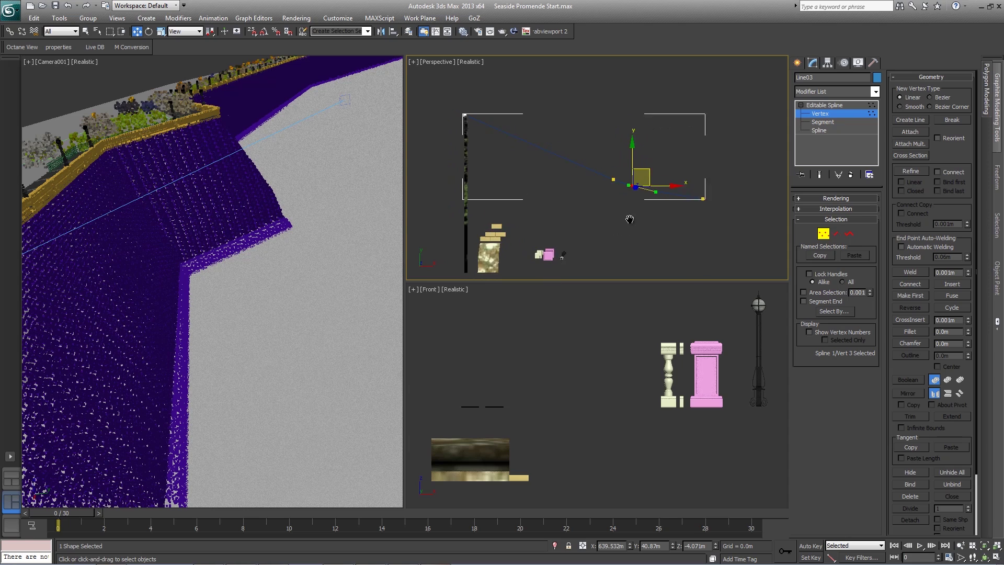
scroll(631, 215, up, 2)
scroll(646, 201, up, 1)
scroll(653, 195, up, 1)
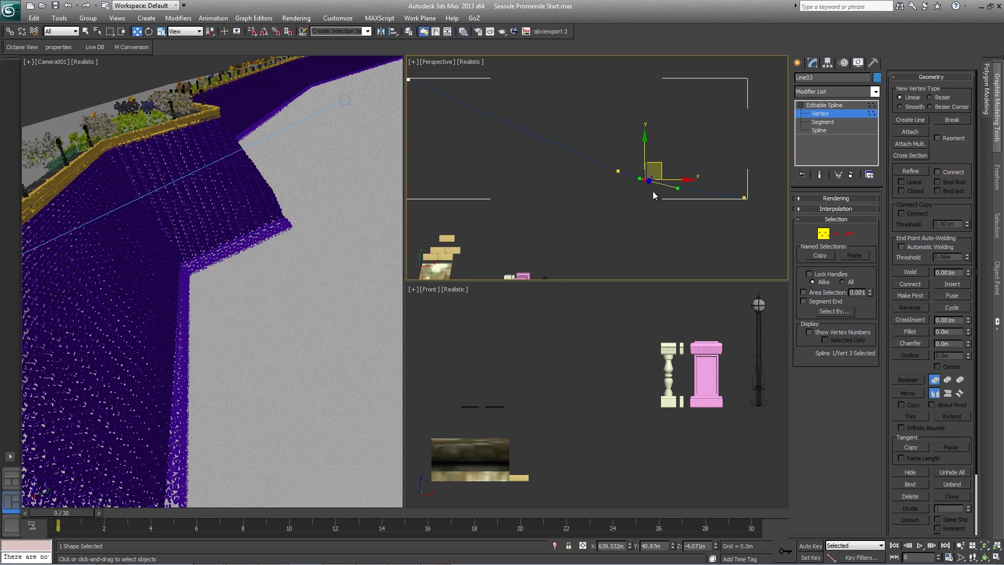
click(619, 171)
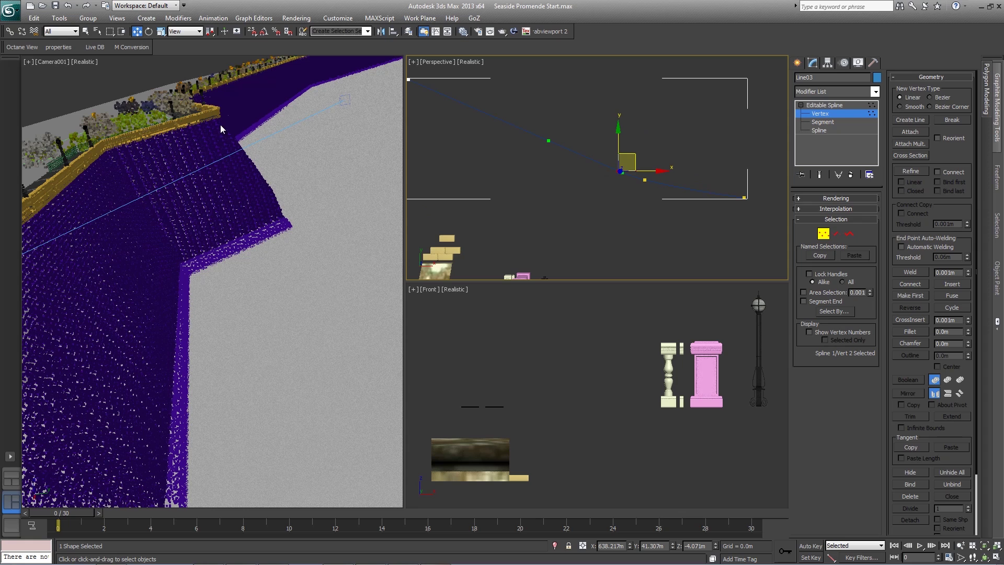
middle_drag(551, 162, 572, 167)
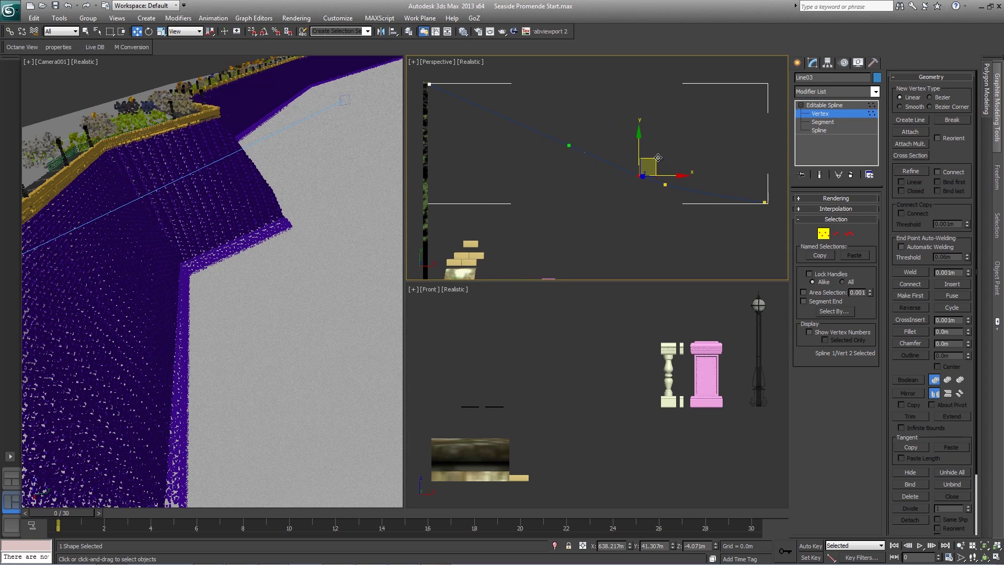
drag(656, 157, 579, 148)
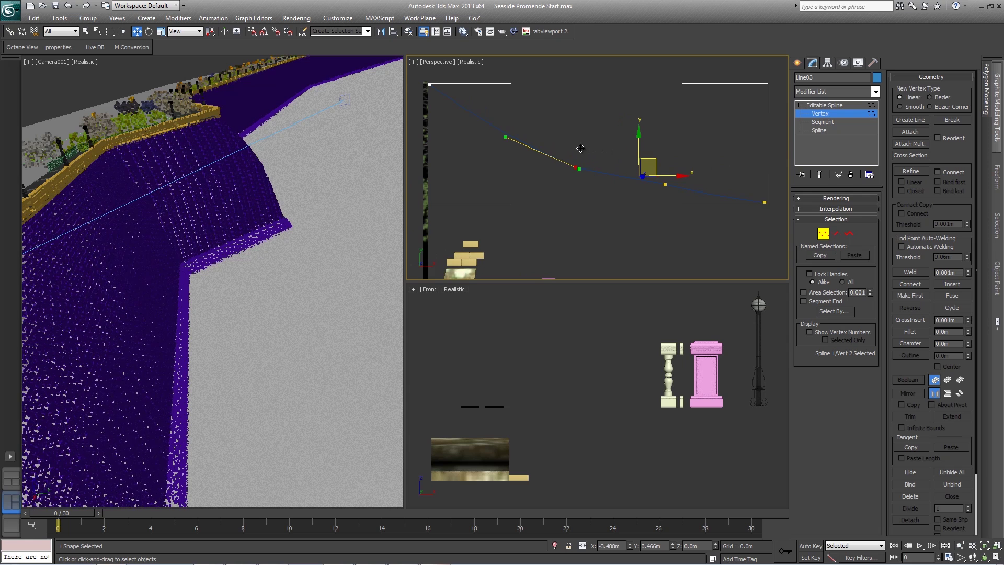
click(558, 170)
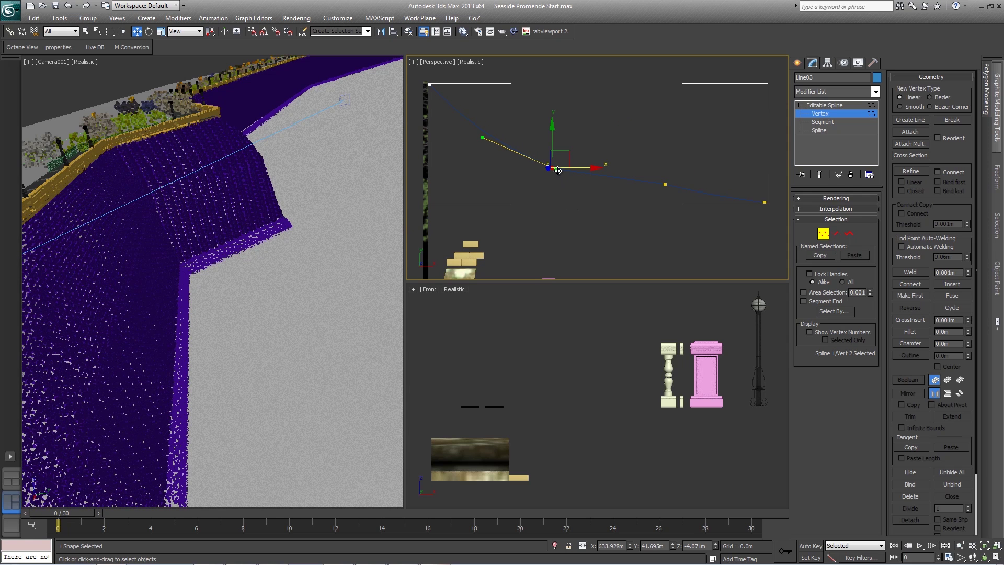
drag(558, 170, 605, 189)
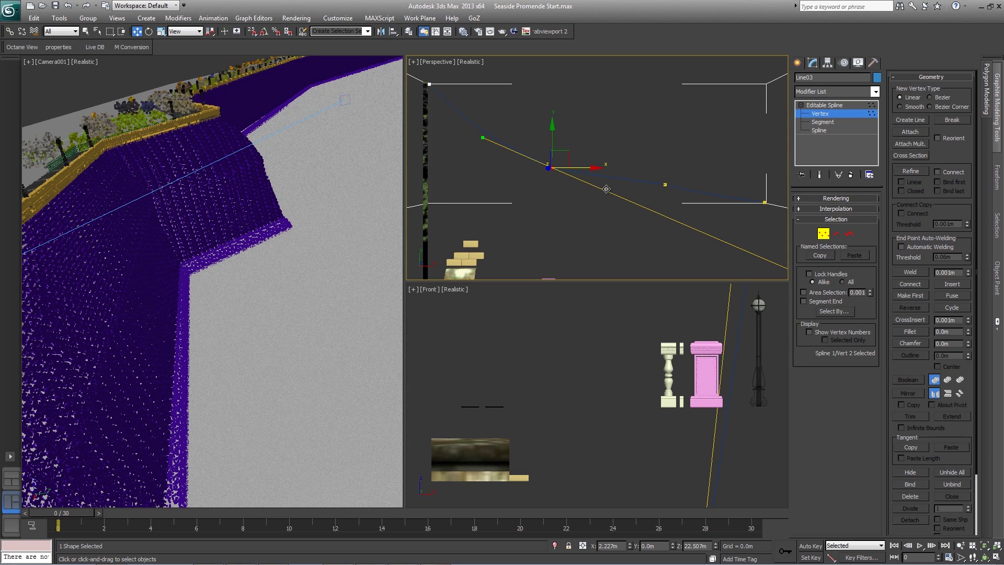
Make that vertex a Corner, move it up-left, and slide the end vertex left.
right_click(550, 166)
click(545, 112)
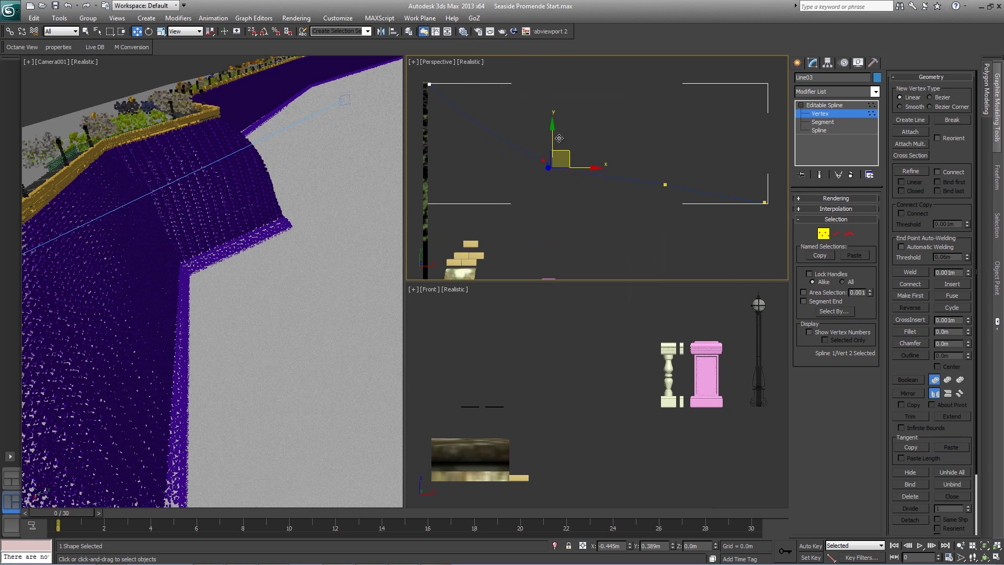
drag(559, 138, 555, 120)
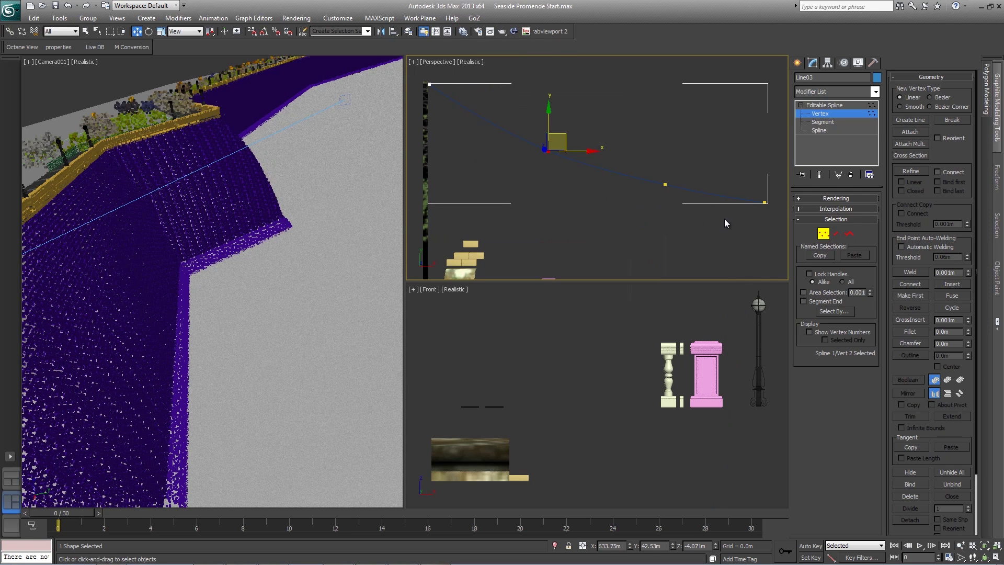
middle_drag(724, 223, 710, 224)
click(691, 200)
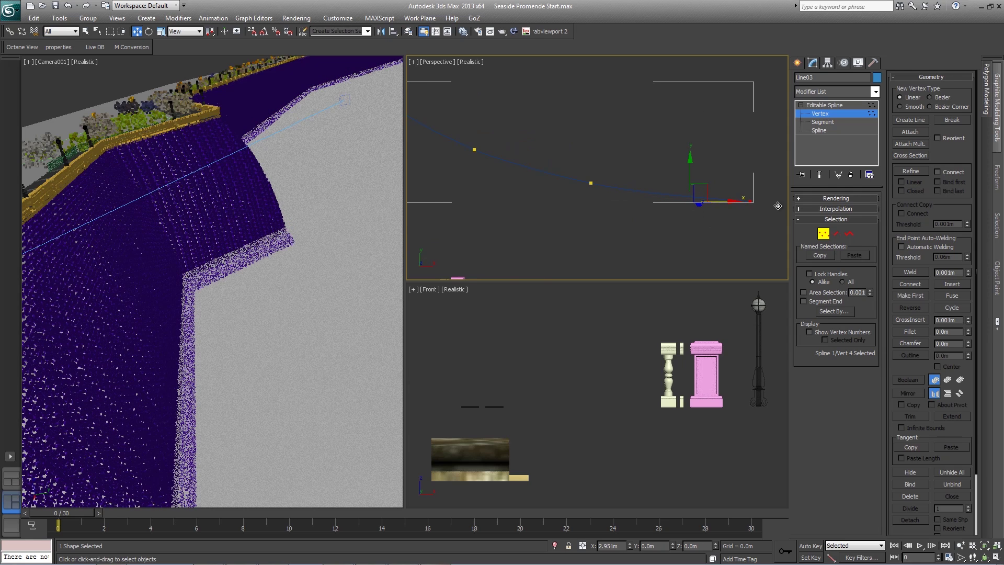
drag(762, 205, 684, 207)
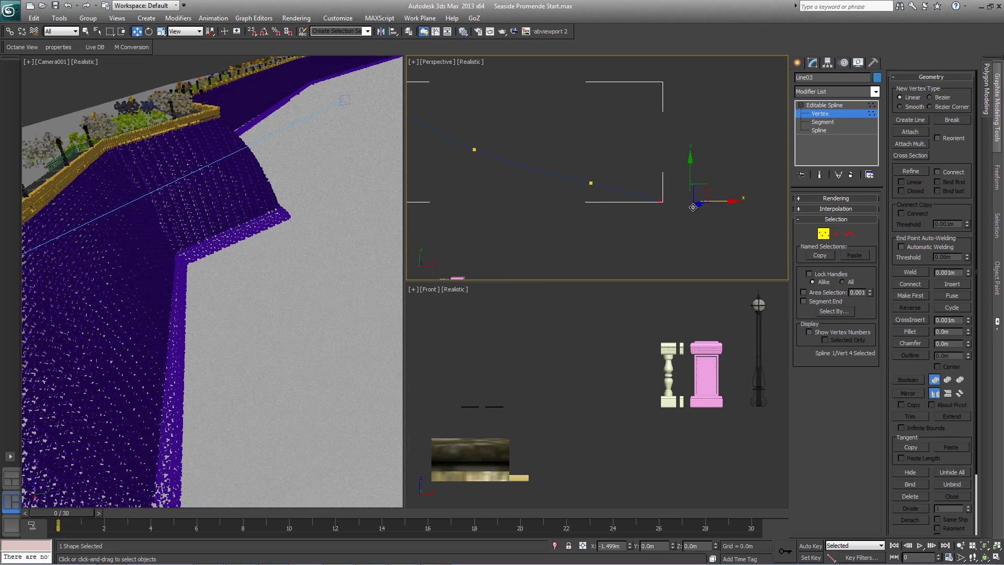